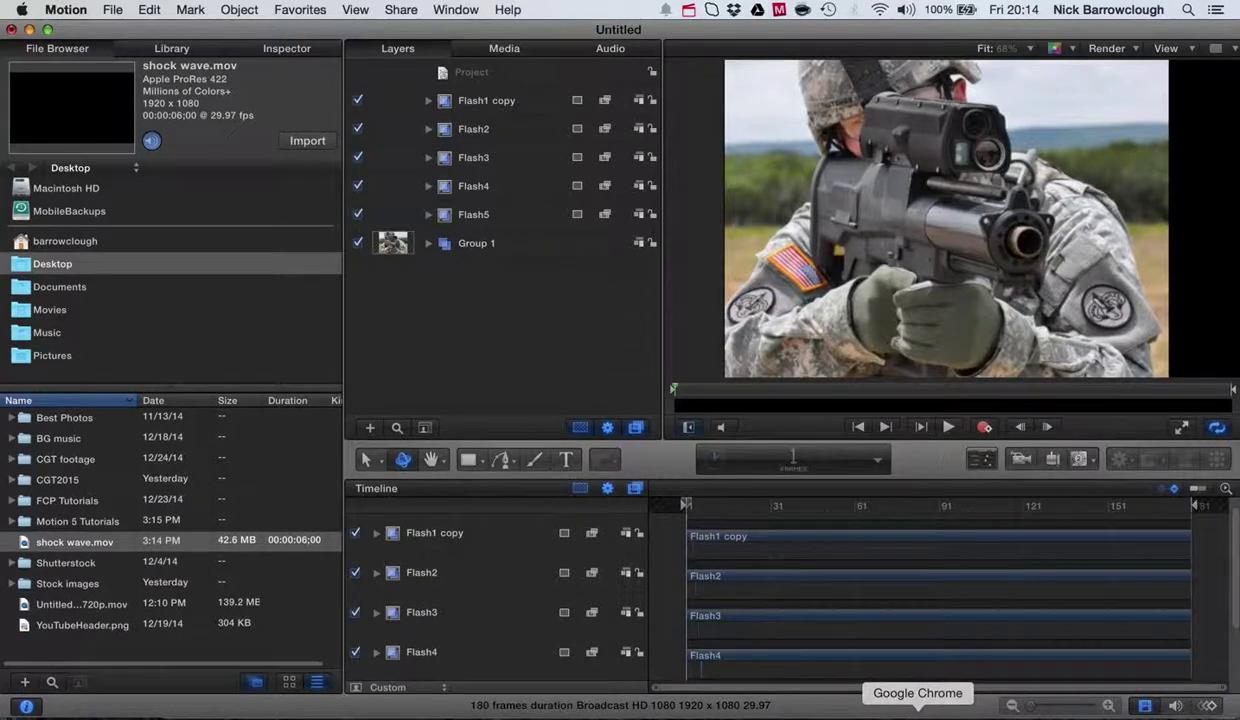
Step: Switch to Chrome to view the Video Copilot Sci-Fi Weapon FX tutorial
{"action": "left_click", "coordinate": [918, 712]}
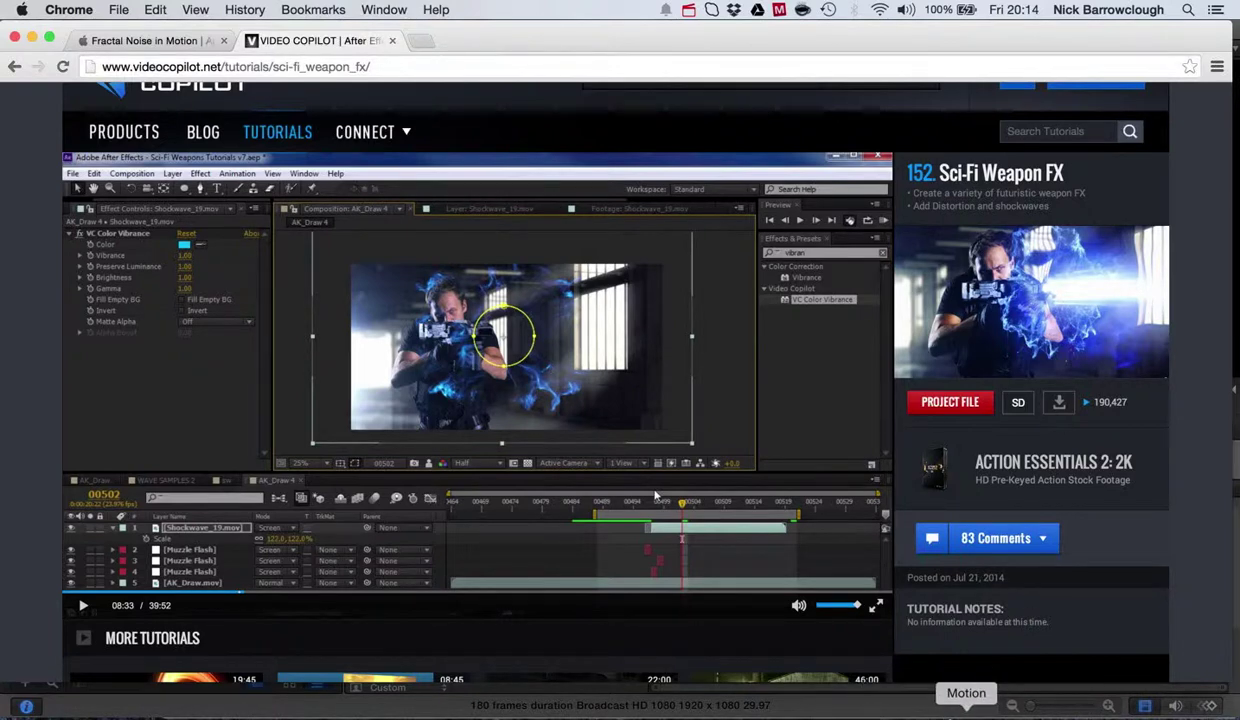
Step: Switch back to the Motion project containing the Flash layers and soldier group
{"action": "left_click", "coordinate": [966, 710]}
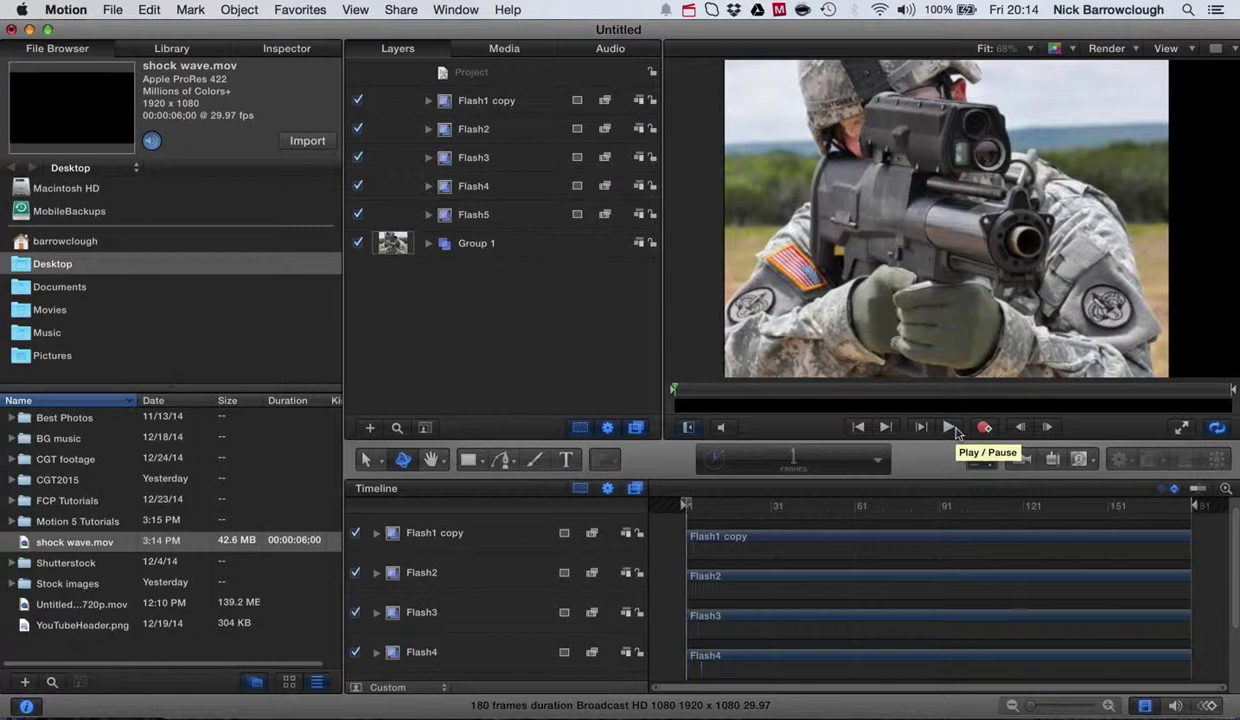
{"action": "left_click", "coordinate": [948, 428]}
{"action": "left_click", "coordinate": [948, 428]}
{"action": "left_click", "coordinate": [647, 505]}
{"action": "left_click", "coordinate": [950, 428]}
{"action": "left_click", "coordinate": [950, 428]}
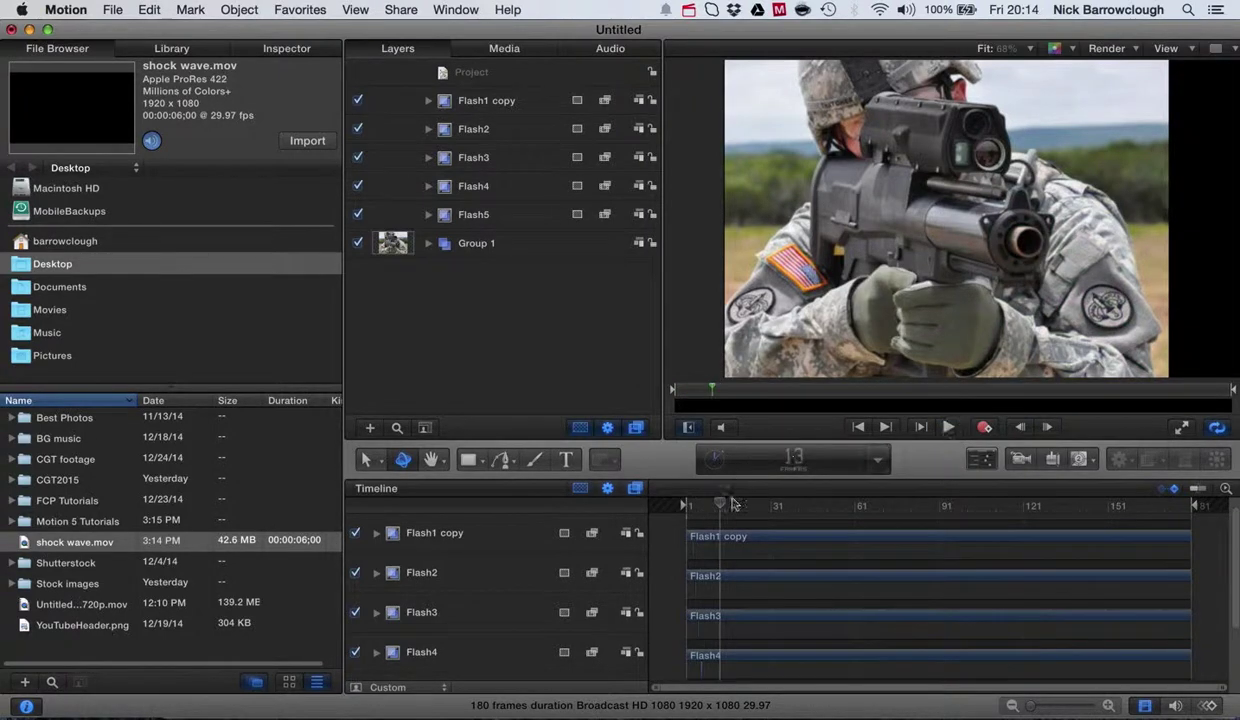
{"action": "left_click", "coordinate": [665, 505]}
{"action": "left_click", "coordinate": [948, 427]}
{"action": "left_click", "coordinate": [645, 500]}
{"action": "left_click", "coordinate": [948, 428]}
{"action": "left_click", "coordinate": [719, 490]}
{"action": "left_click", "coordinate": [668, 505]}
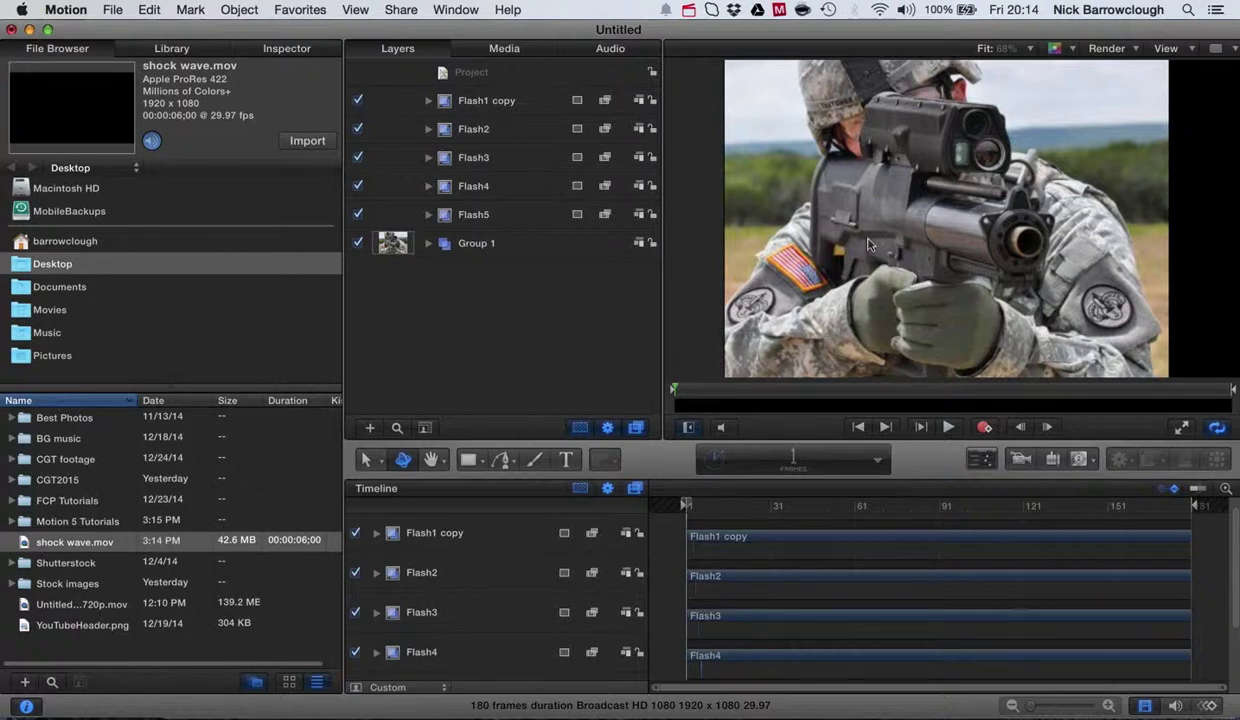
{"action": "left_click", "coordinate": [948, 427]}
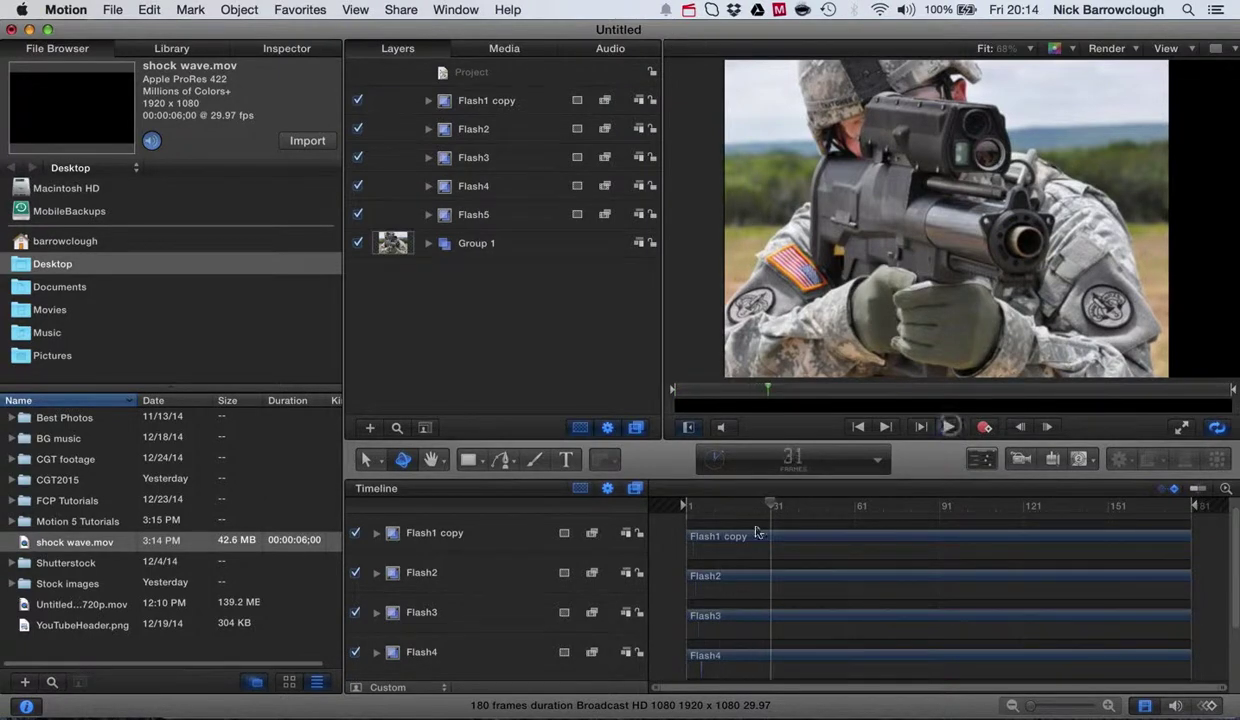
{"action": "left_click", "coordinate": [688, 505]}
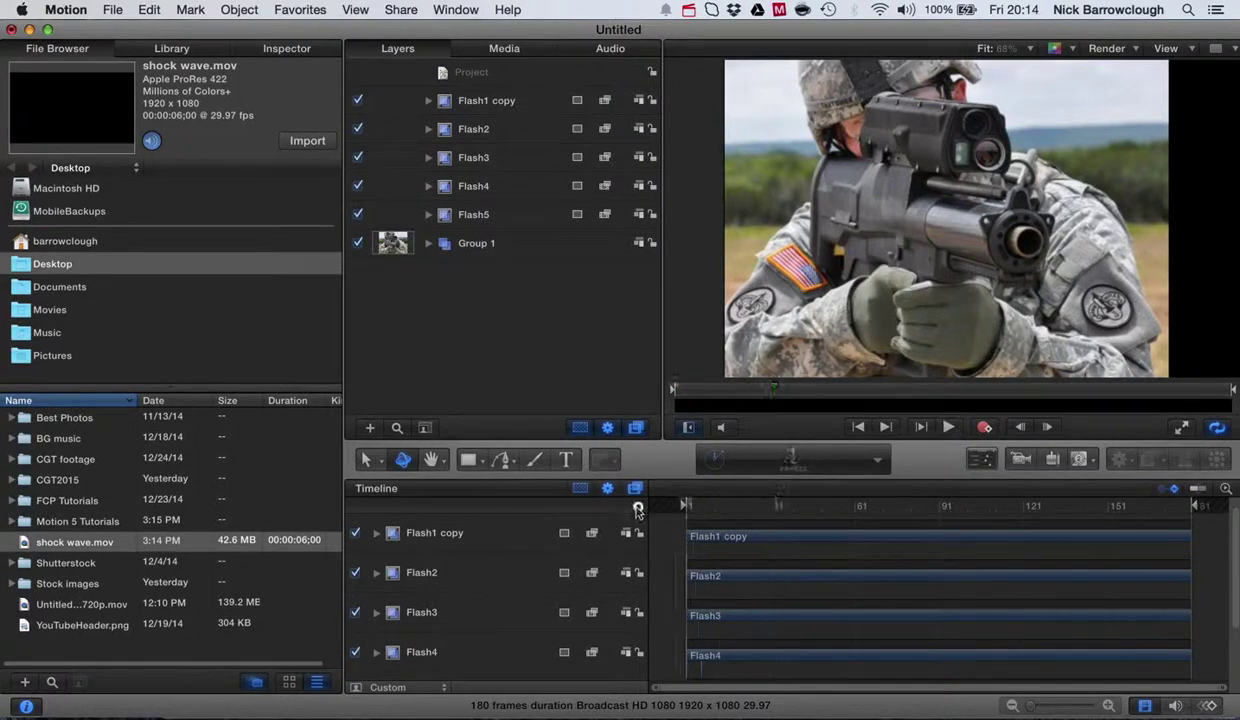
{"action": "left_click", "coordinate": [948, 427]}
{"action": "left_click", "coordinate": [688, 505]}
Step: Play and scrub the first frames of the existing flash animation
{"action": "left_click", "coordinate": [945, 428]}
{"action": "left_click", "coordinate": [708, 506]}
{"action": "left_click_drag", "start_coordinate": [708, 506], "coordinate": [686, 505]}
Step: Rewind and create a new blank Broadcast HD 1080 Motion project
{"action": "left_click", "coordinate": [115, 10]}
{"action": "left_click", "coordinate": [443, 118]}
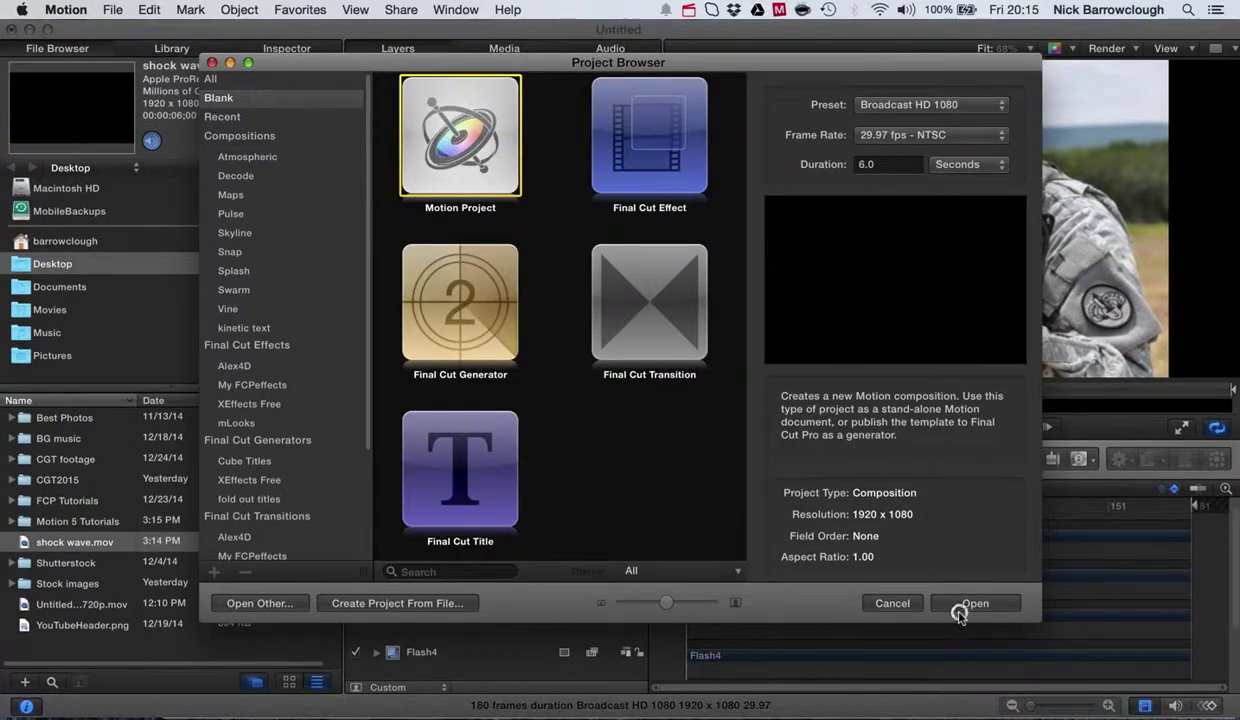
{"action": "left_click", "coordinate": [958, 606]}
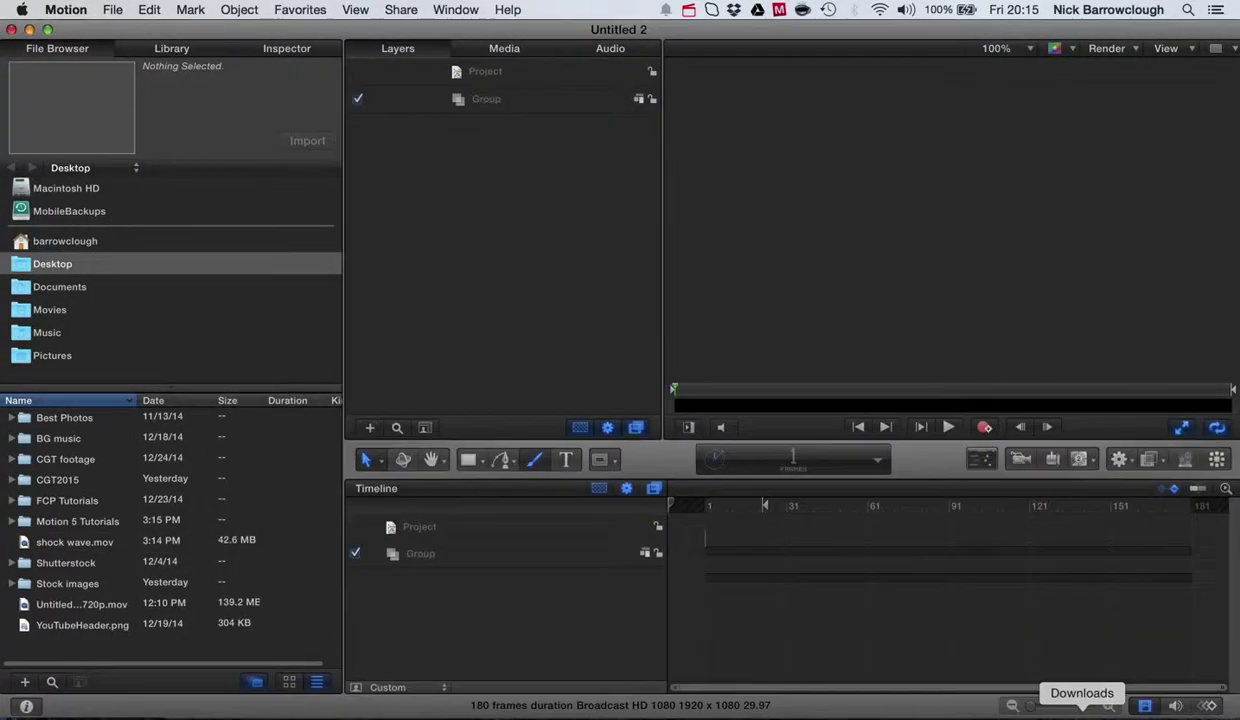
Step: Inspect the downloaded soldier screenshot in Preview, then reopen Downloads
{"action": "left_click", "coordinate": [1060, 710]}
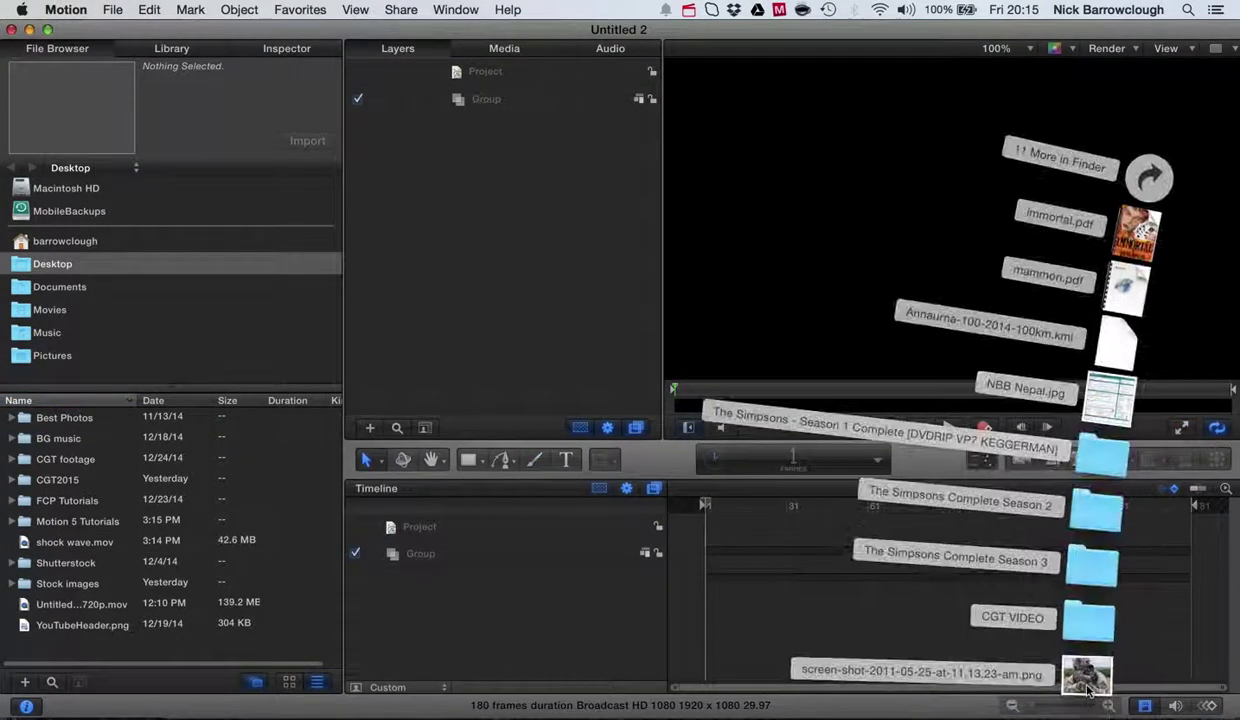
{"action": "left_click", "coordinate": [1083, 698]}
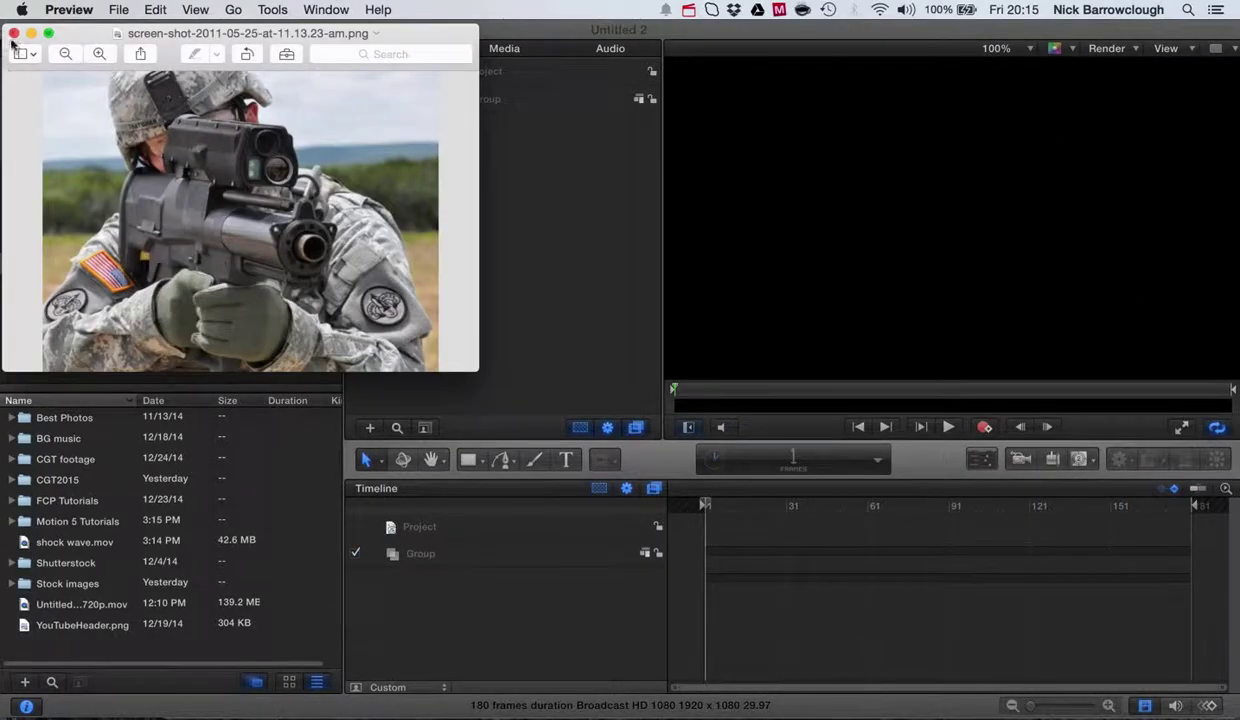
{"action": "left_click", "coordinate": [14, 33]}
{"action": "left_click", "coordinate": [1062, 708]}
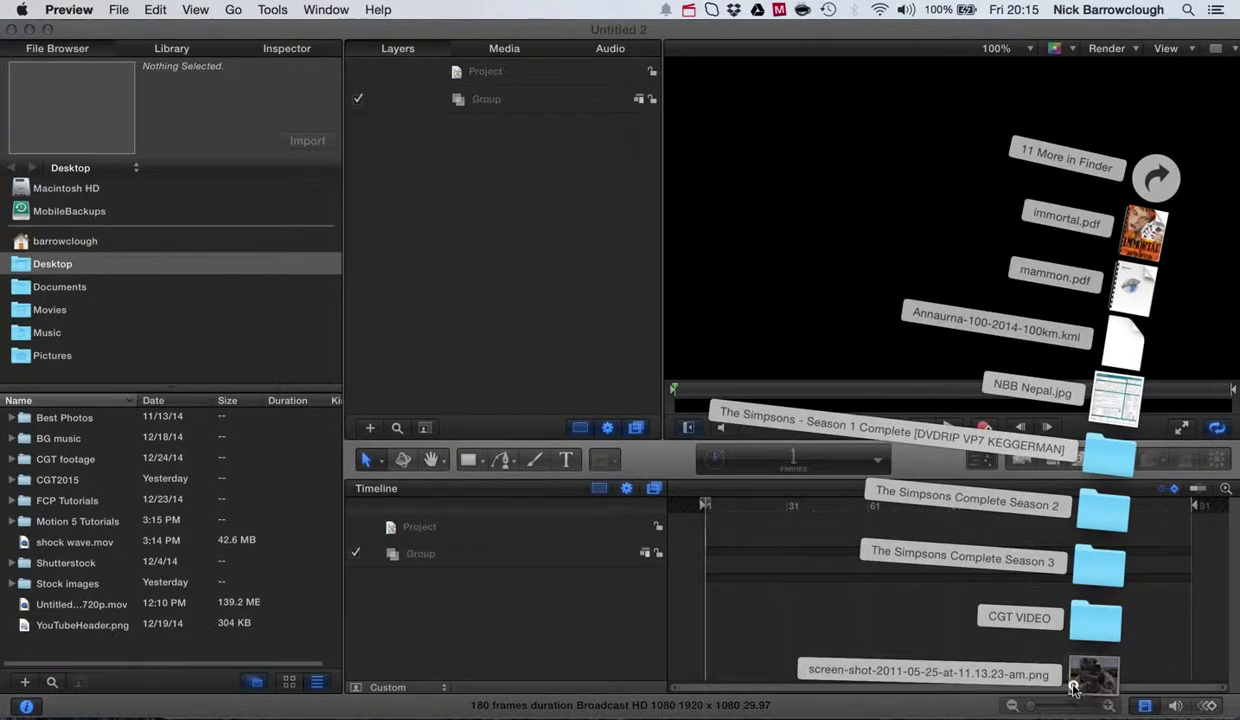
Step: Import the soldier screenshot into the Layers list and rename Group 1 to BG
{"action": "left_click_drag", "start_coordinate": [1087, 674], "coordinate": [476, 168]}
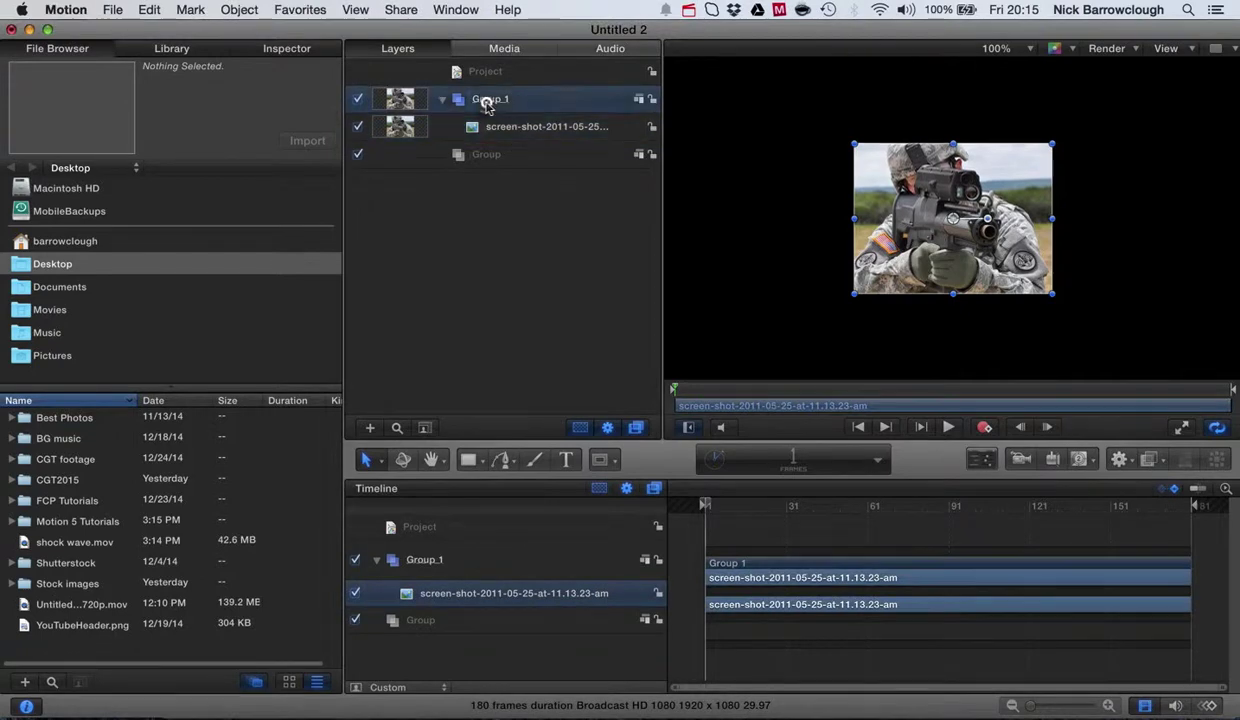
{"action": "double_click", "coordinate": [488, 100]}
{"action": "key", "text": "BackSpace"}
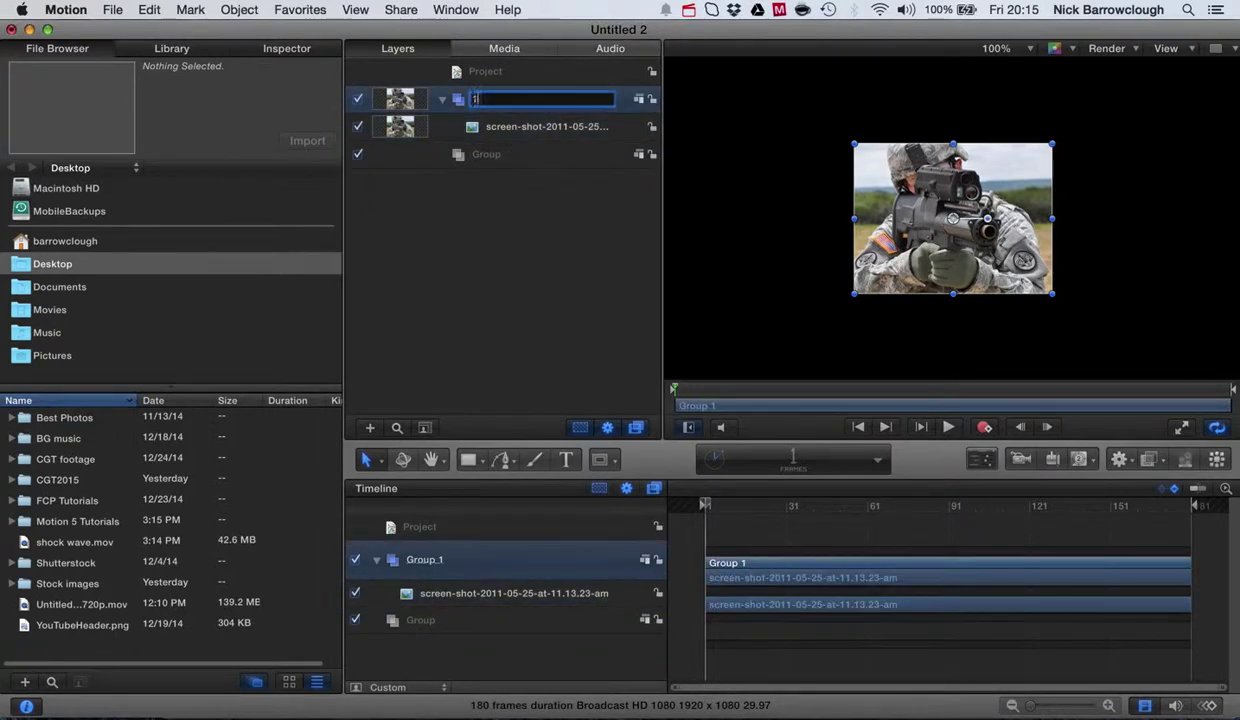
{"action": "type", "text": "BG"}
{"action": "key", "text": "Return"}
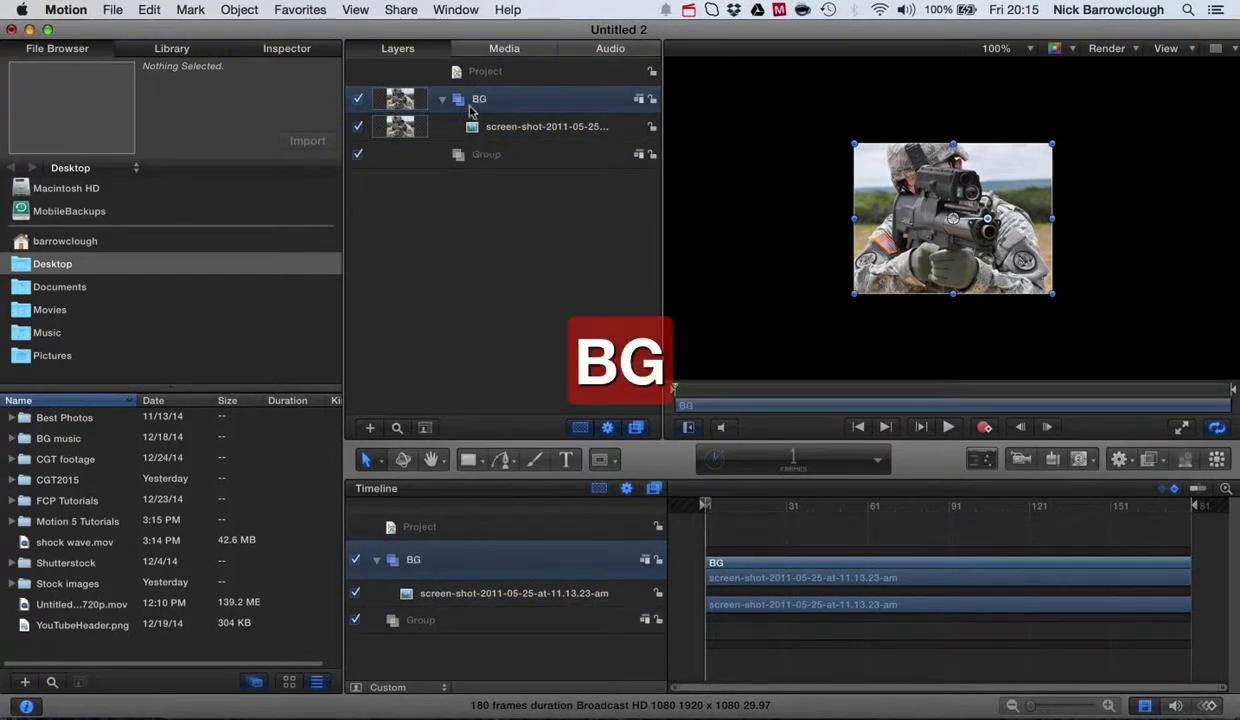
Step: Fit the canvas and scale the soldier image to about 400%, centred in frame
{"action": "left_click", "coordinate": [998, 47]}
{"action": "left_click", "coordinate": [1010, 62]}
{"action": "left_click_drag", "start_coordinate": [1020, 170], "coordinate": [1160, 58]}
{"action": "scroll", "coordinate": [925, 215], "scroll_direction": "down", "scroll_amount": 2}
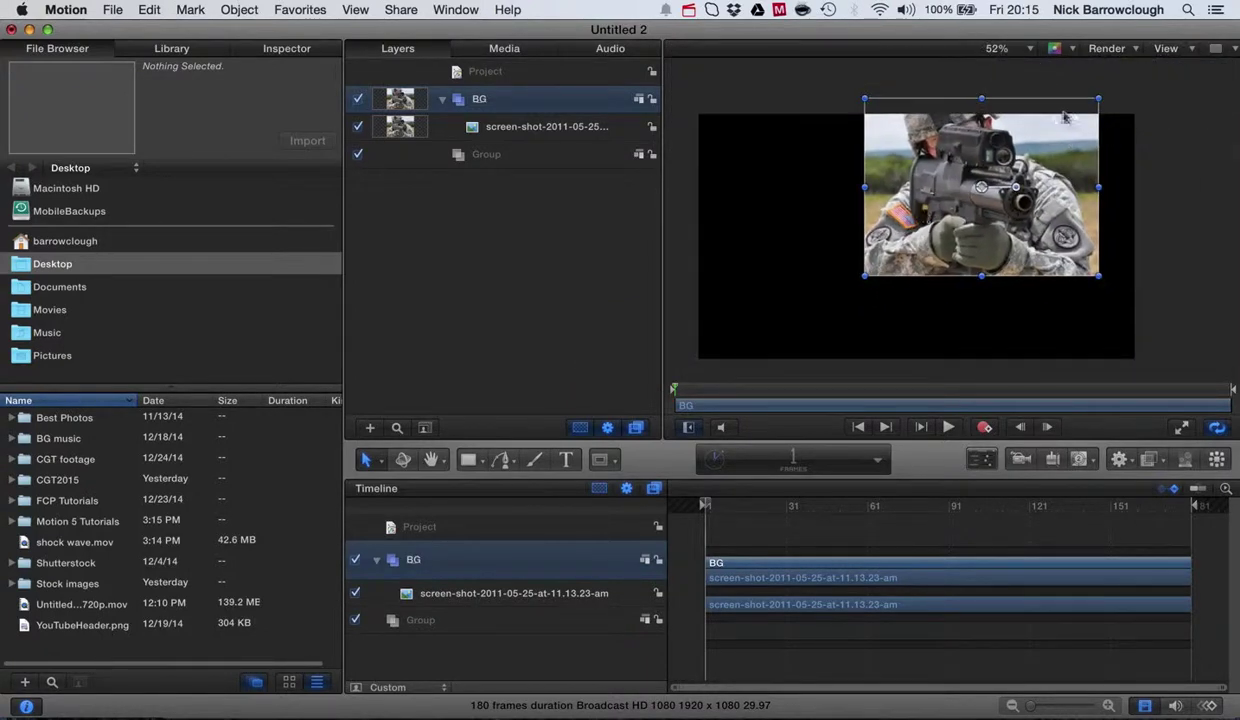
{"action": "left_click_drag", "start_coordinate": [1098, 100], "coordinate": [1132, 77]}
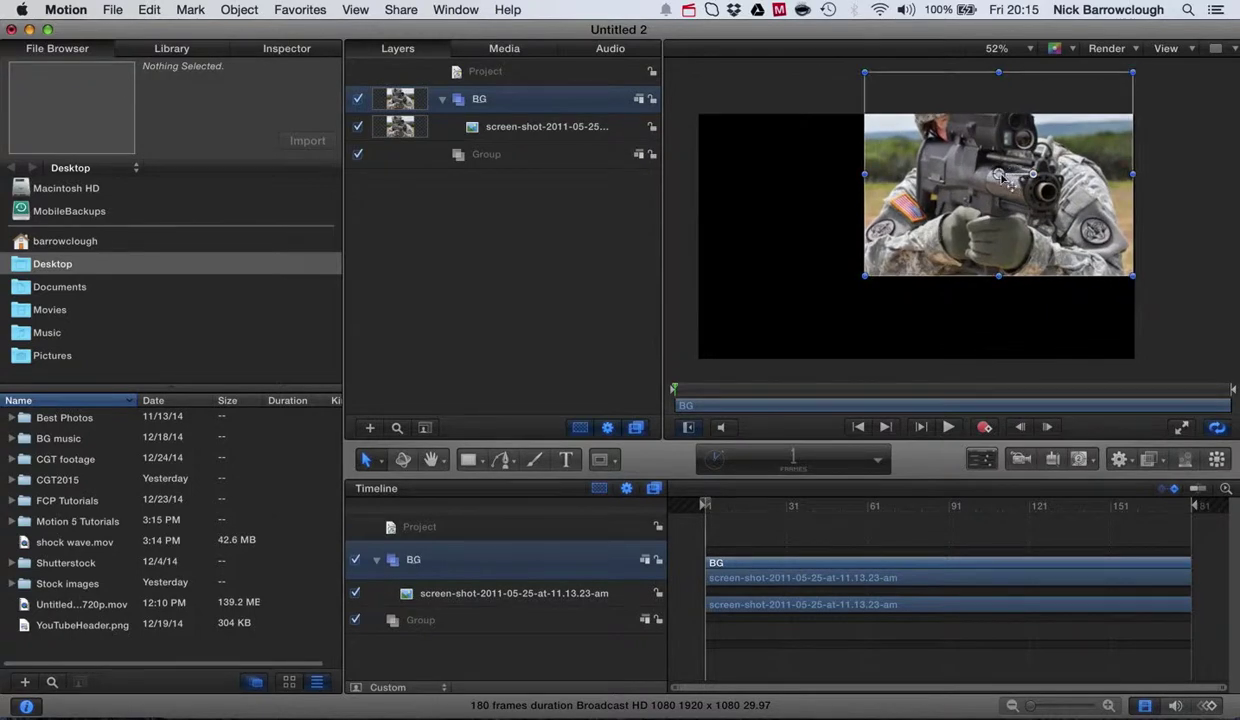
{"action": "left_click_drag", "start_coordinate": [998, 176], "coordinate": [830, 262]}
{"action": "left_click_drag", "start_coordinate": [965, 158], "coordinate": [1082, 91]}
{"action": "left_click_drag", "start_coordinate": [890, 220], "coordinate": [858, 220]}
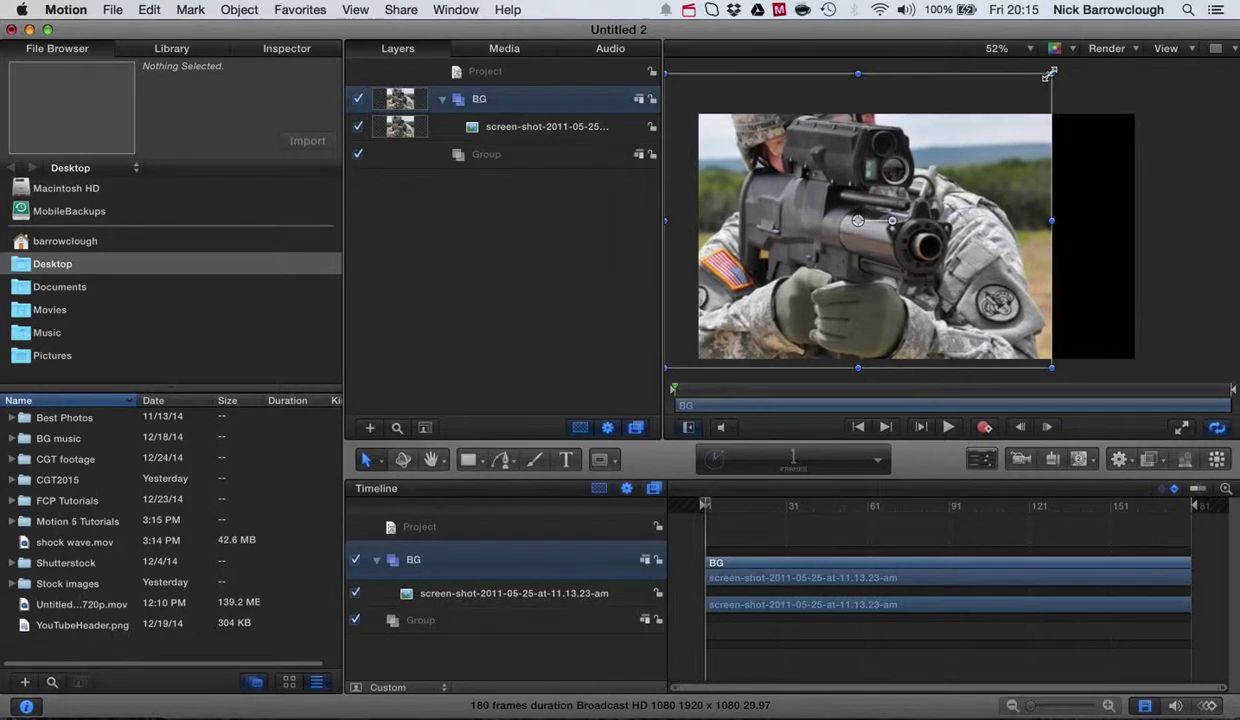
{"action": "left_click_drag", "start_coordinate": [1050, 74], "coordinate": [1088, 58]}
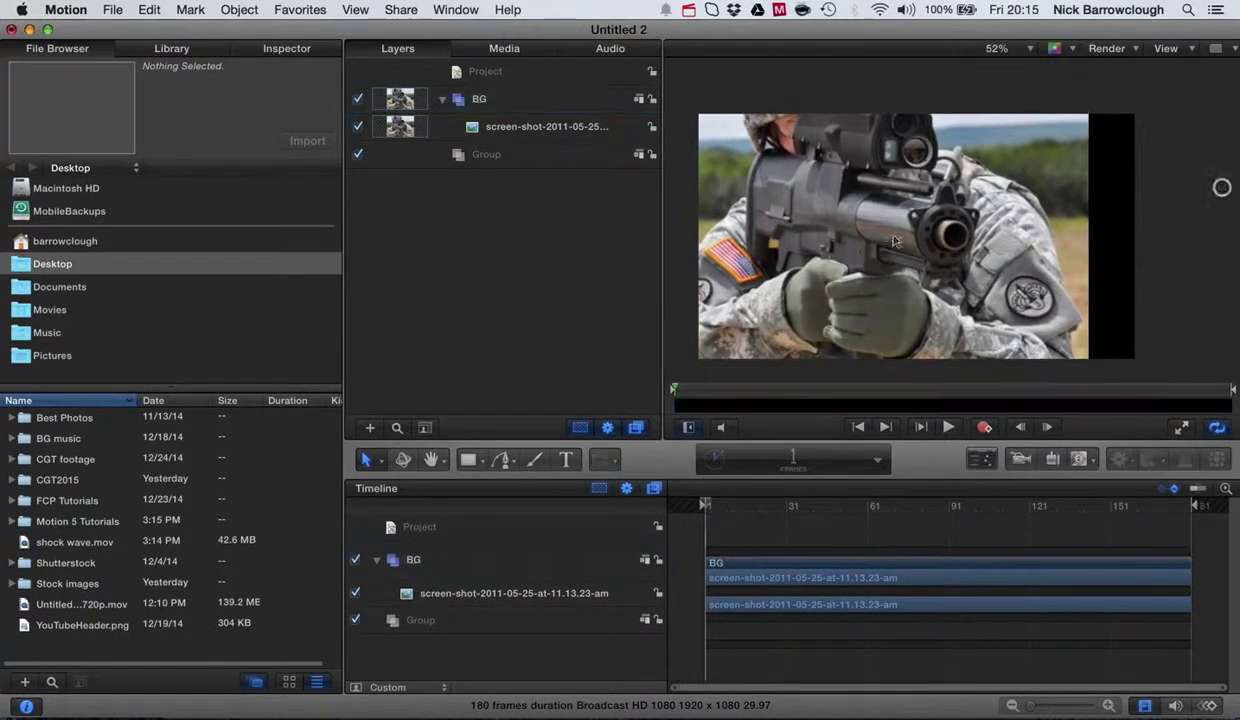
Step: Shrink the image slightly and nudge it right to finalise its placement
{"action": "left_click", "coordinate": [1000, 193]}
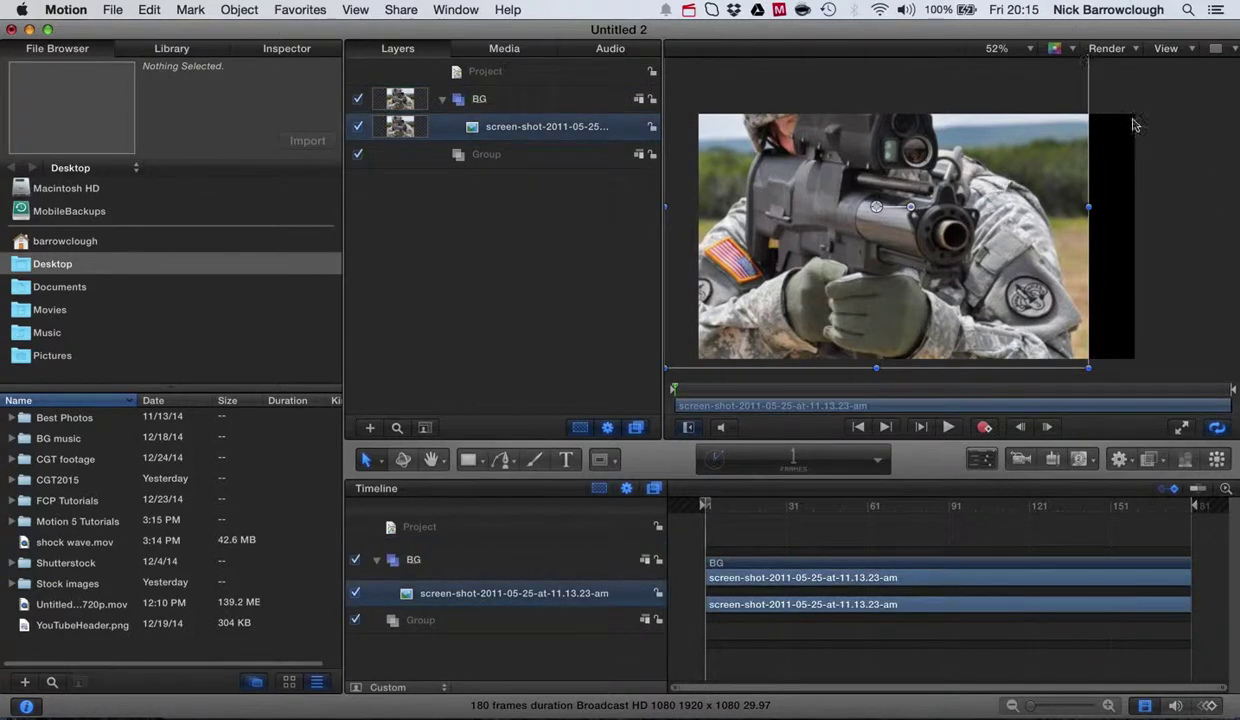
{"action": "scroll", "coordinate": [1130, 118], "scroll_direction": "up", "scroll_amount": 3}
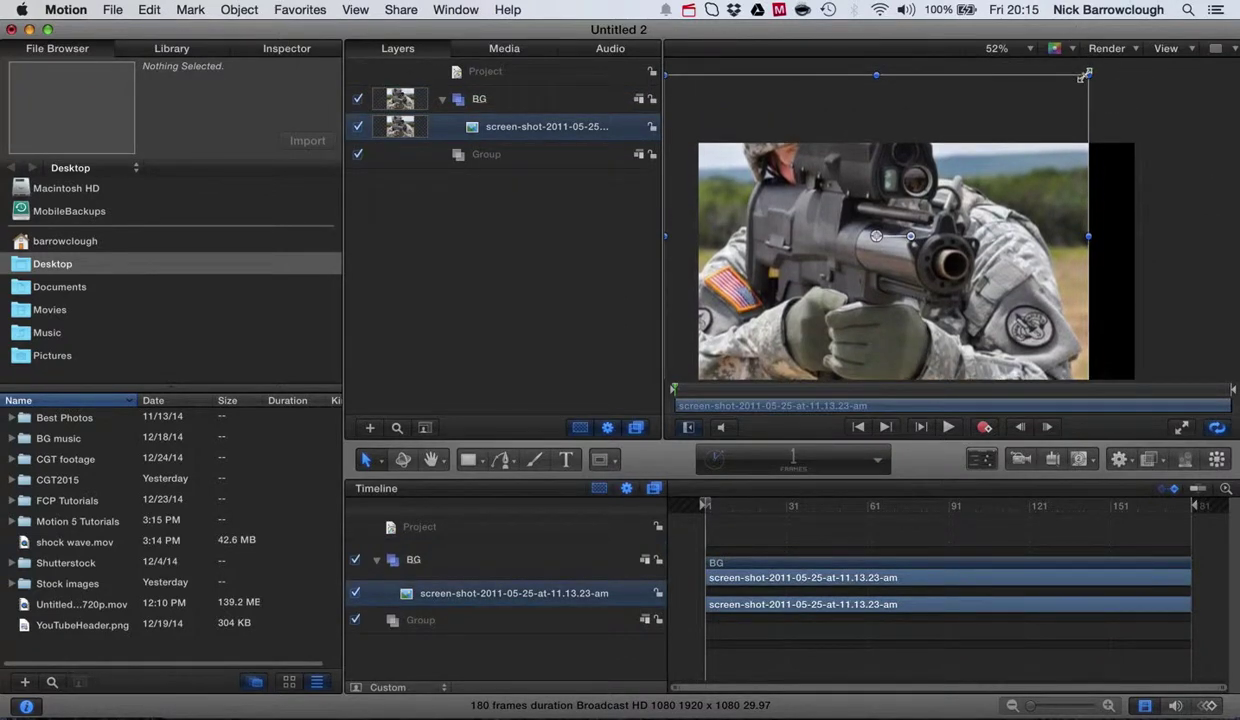
{"action": "left_click_drag", "start_coordinate": [1086, 76], "coordinate": [1032, 117]}
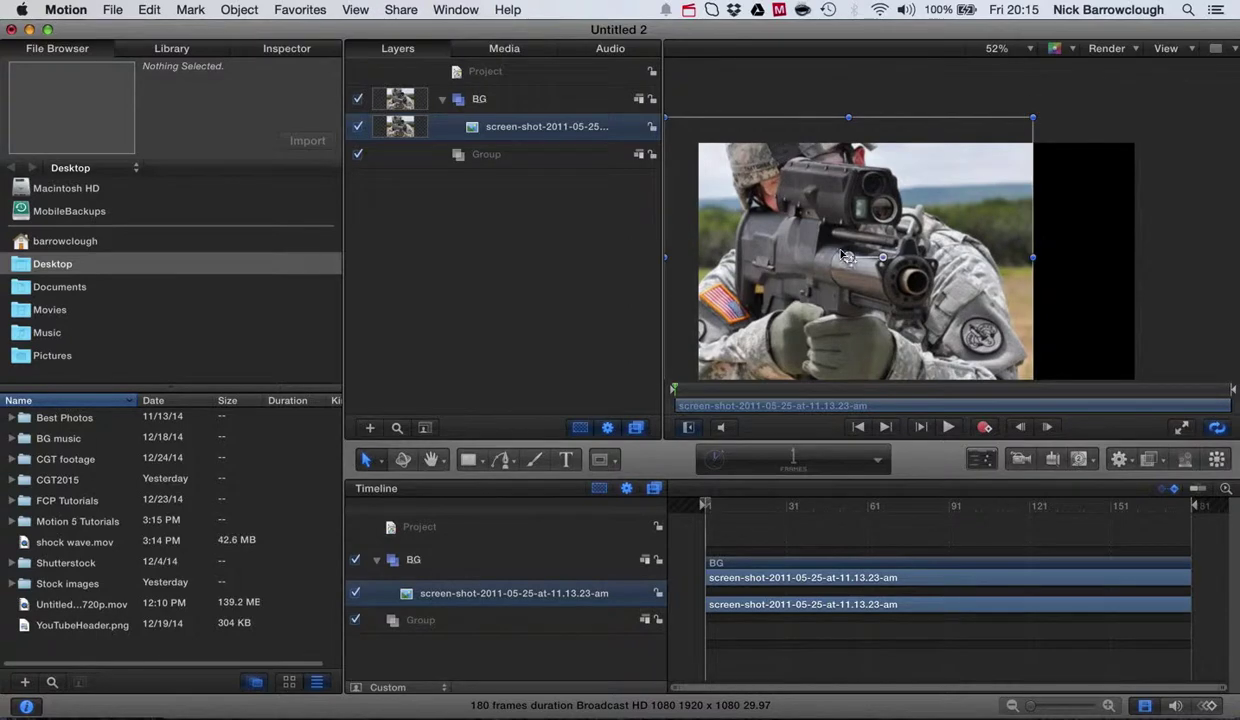
{"action": "left_click_drag", "start_coordinate": [845, 256], "coordinate": [870, 256]}
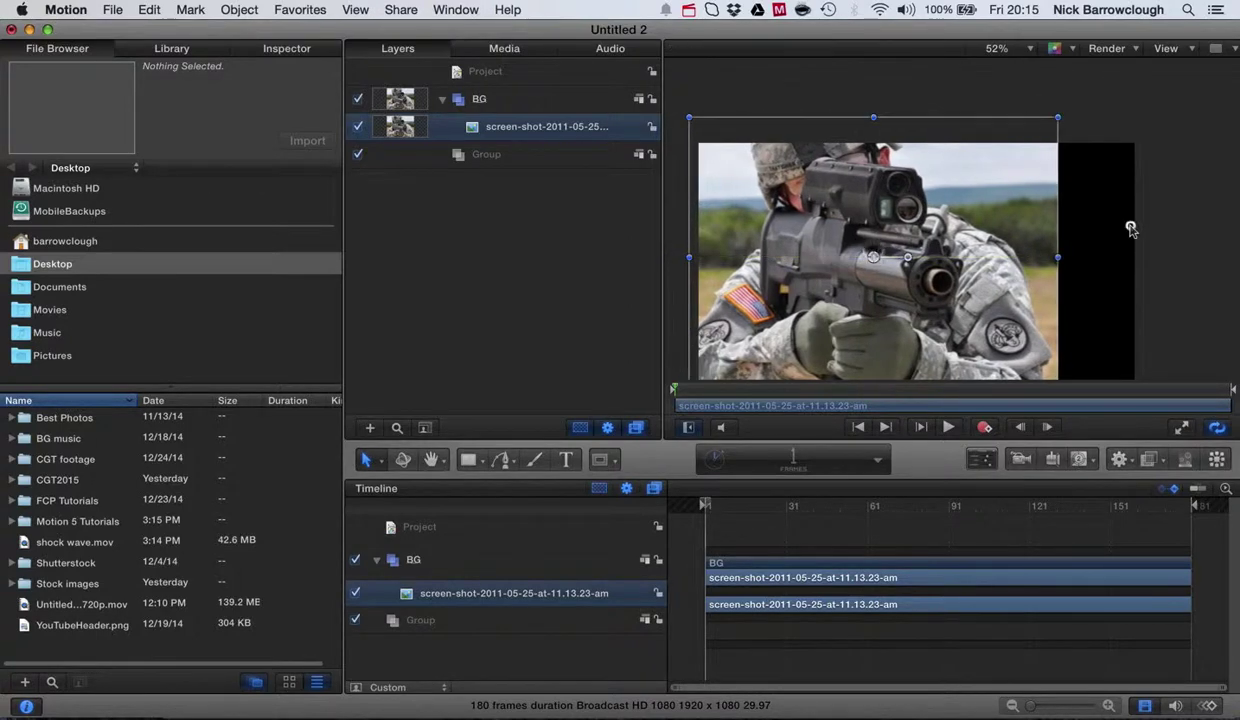
{"action": "left_click", "coordinate": [1130, 228]}
{"action": "scroll", "coordinate": [1162, 247], "scroll_direction": "down", "scroll_amount": 3}
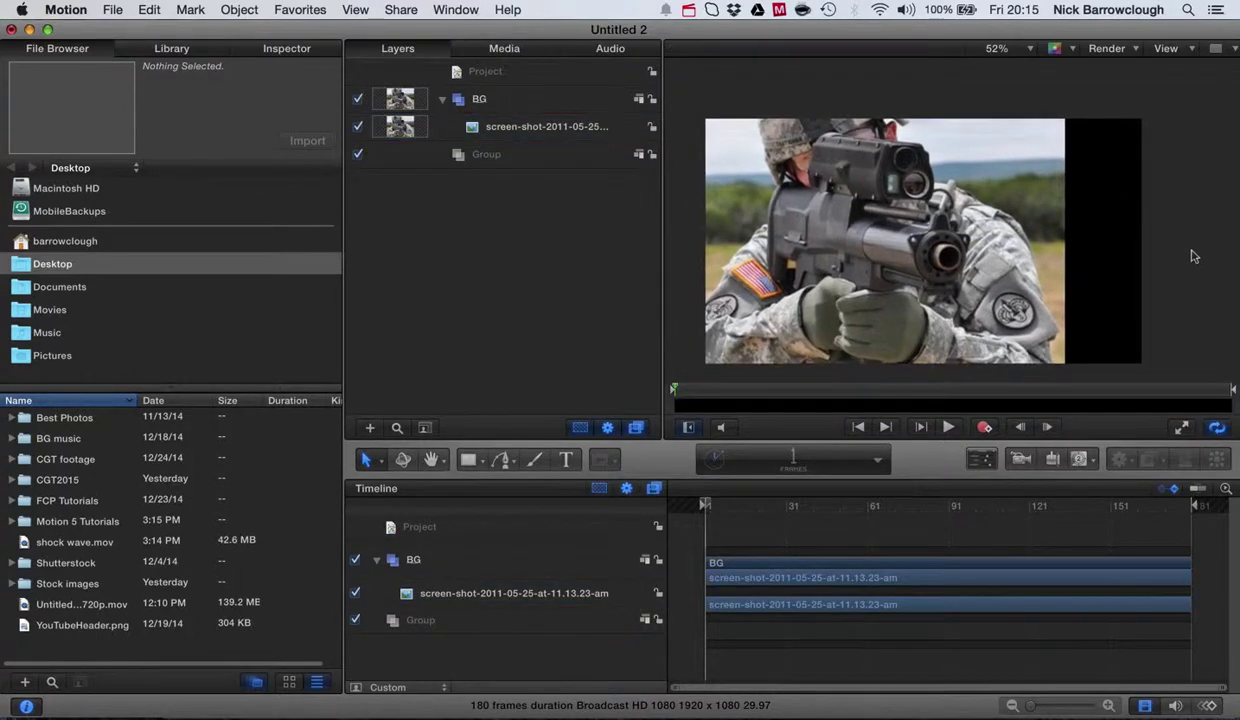
Step: Move the empty group above collapsed BG and add the Clouds generator into it
{"action": "left_click", "coordinate": [174, 48]}
{"action": "left_click", "coordinate": [42, 222]}
{"action": "left_click", "coordinate": [53, 506]}
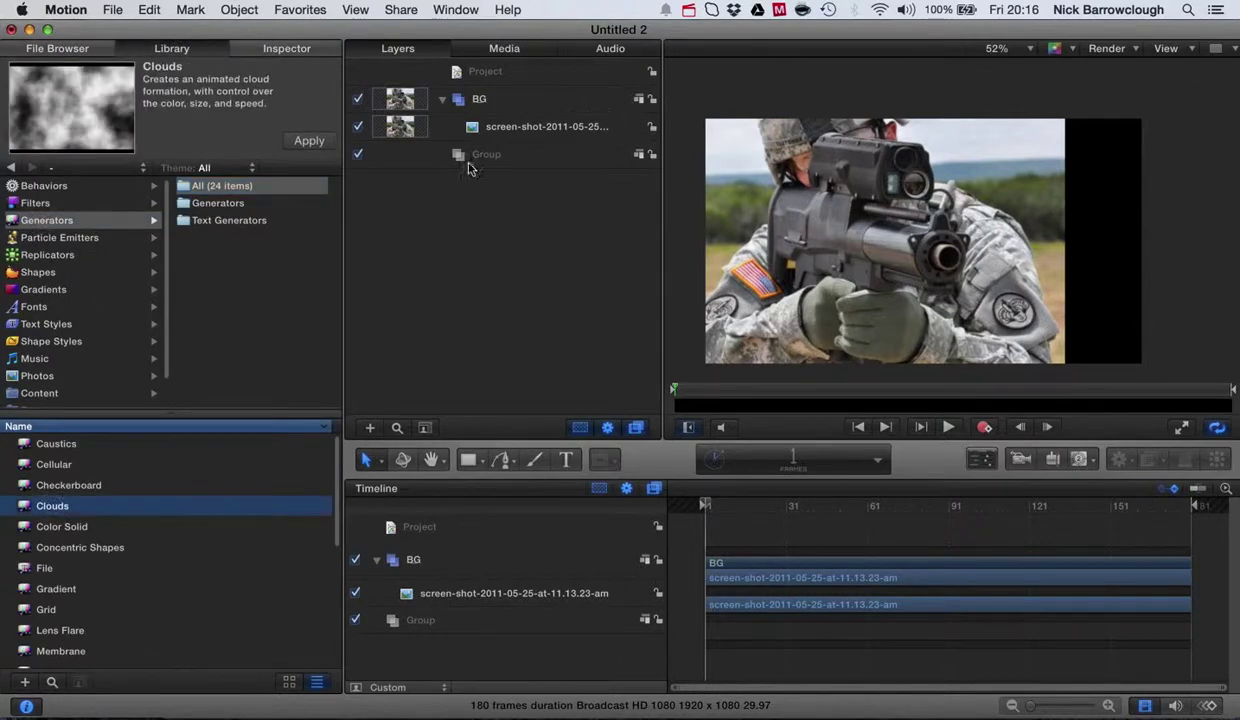
{"action": "left_click", "coordinate": [455, 102]}
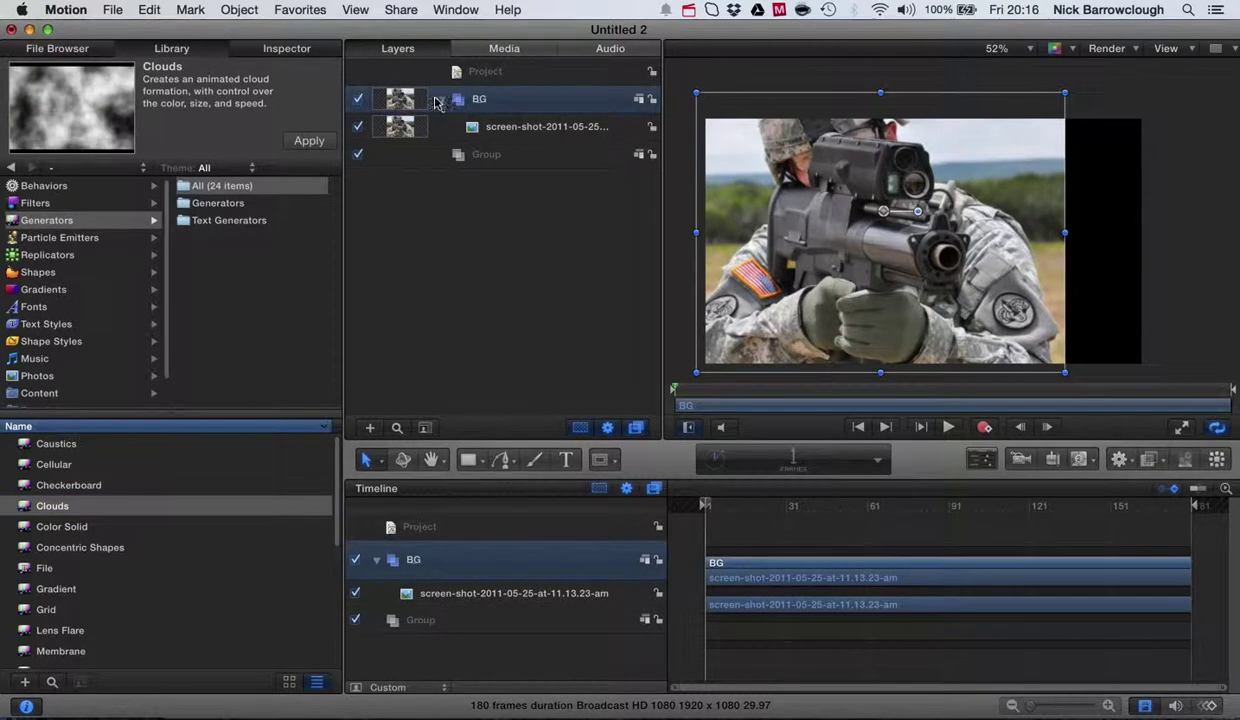
{"action": "left_click", "coordinate": [438, 101]}
{"action": "left_click_drag", "start_coordinate": [470, 133], "coordinate": [488, 94]}
{"action": "left_click_drag", "start_coordinate": [43, 512], "coordinate": [482, 106]}
Step: Rename the new group to Flash
{"action": "double_click", "coordinate": [481, 102]}
{"action": "type", "text": "Flash"}
{"action": "key", "text": "Return"}
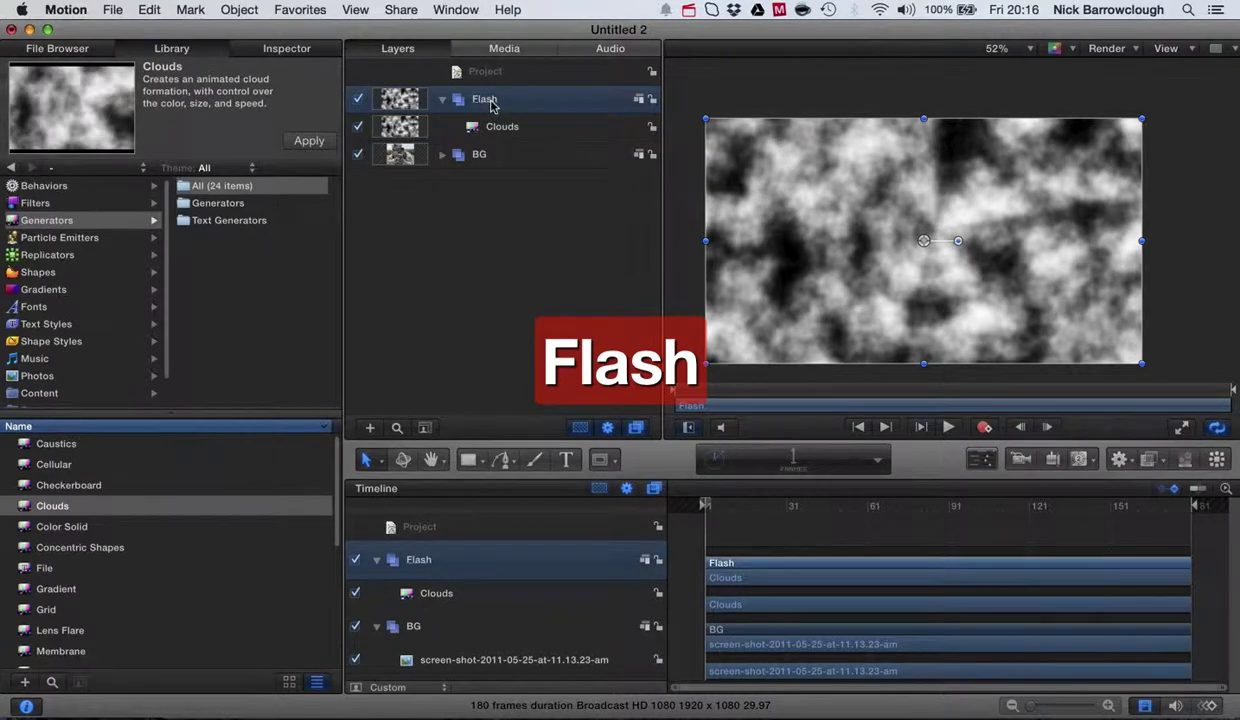
Step: Select the Clouds layer and choose the freeform Bezier mask tool
{"action": "left_click", "coordinate": [505, 133]}
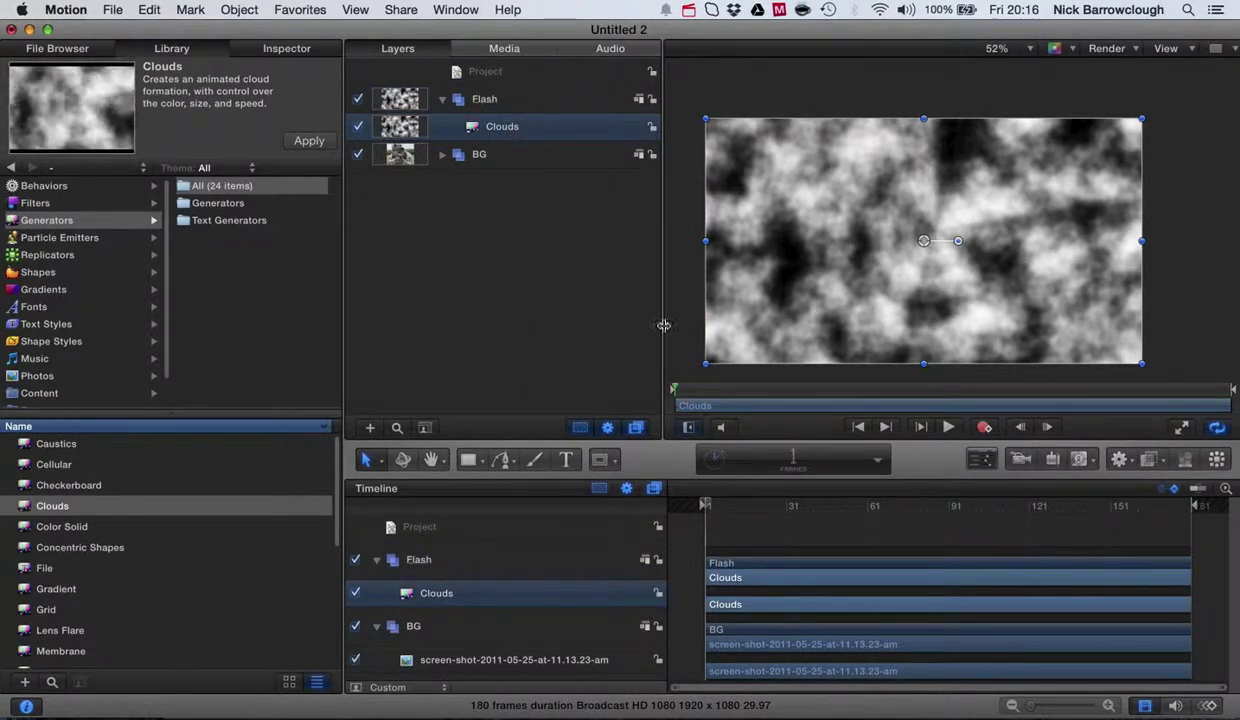
{"action": "left_click", "coordinate": [505, 464]}
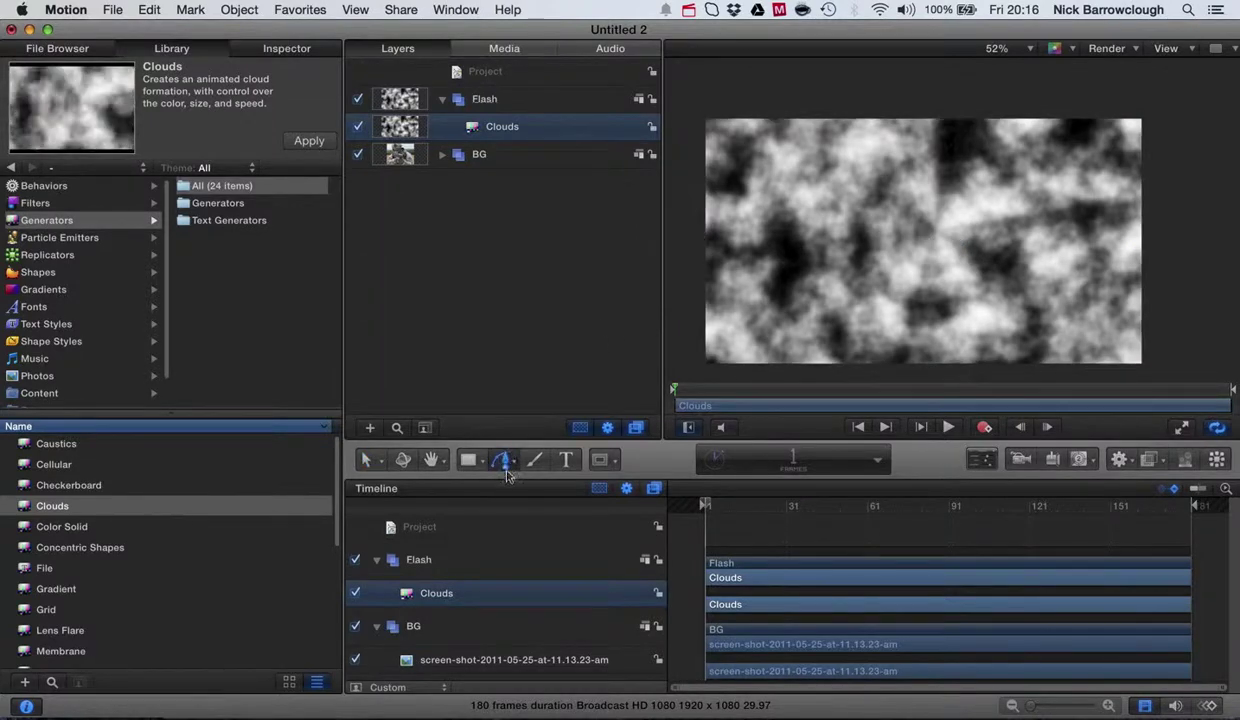
{"action": "left_click", "coordinate": [613, 460]}
{"action": "left_click", "coordinate": [670, 577]}
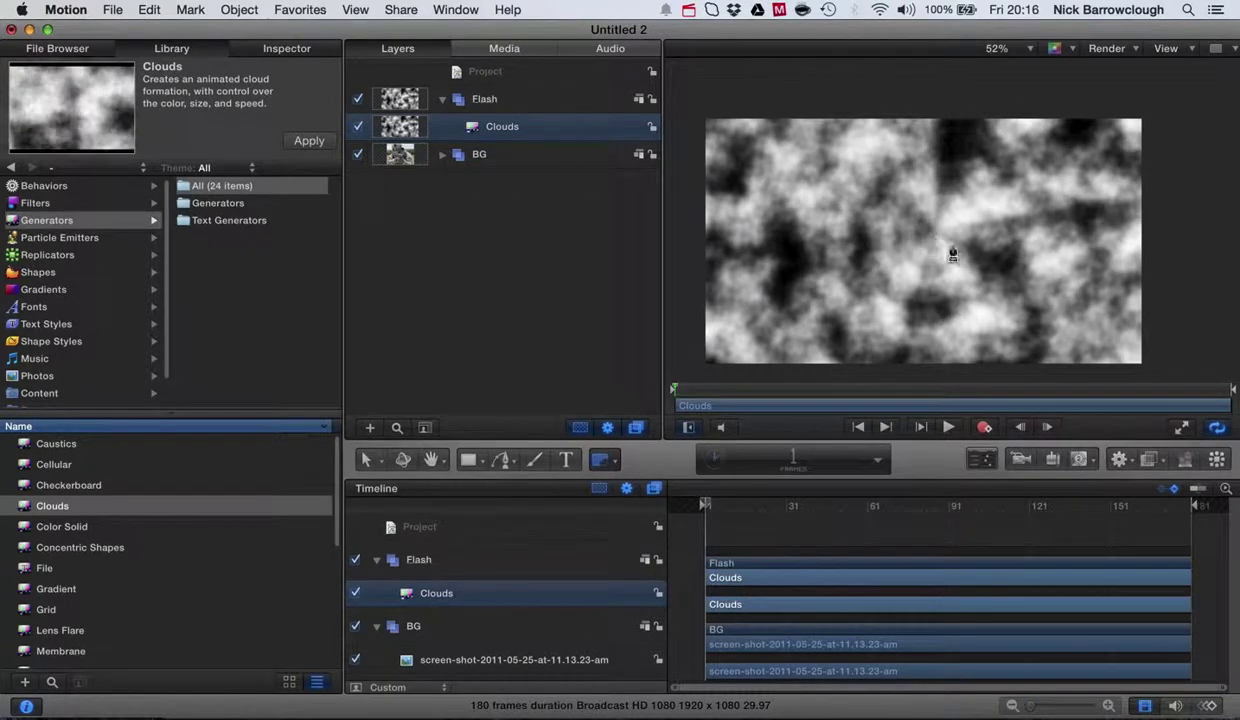
Step: Draw a closed, jagged star-shaped Bezier mask on the clouds
{"action": "left_click", "coordinate": [938, 245]}
{"action": "left_click", "coordinate": [965, 232]}
{"action": "left_click", "coordinate": [1004, 237]}
{"action": "left_click", "coordinate": [1010, 258]}
{"action": "left_click", "coordinate": [1027, 265]}
{"action": "left_click", "coordinate": [1012, 298]}
{"action": "left_click", "coordinate": [973, 300]}
{"action": "left_click", "coordinate": [965, 316]}
{"action": "left_click", "coordinate": [951, 288]}
{"action": "left_click", "coordinate": [926, 300]}
{"action": "left_click", "coordinate": [913, 272]}
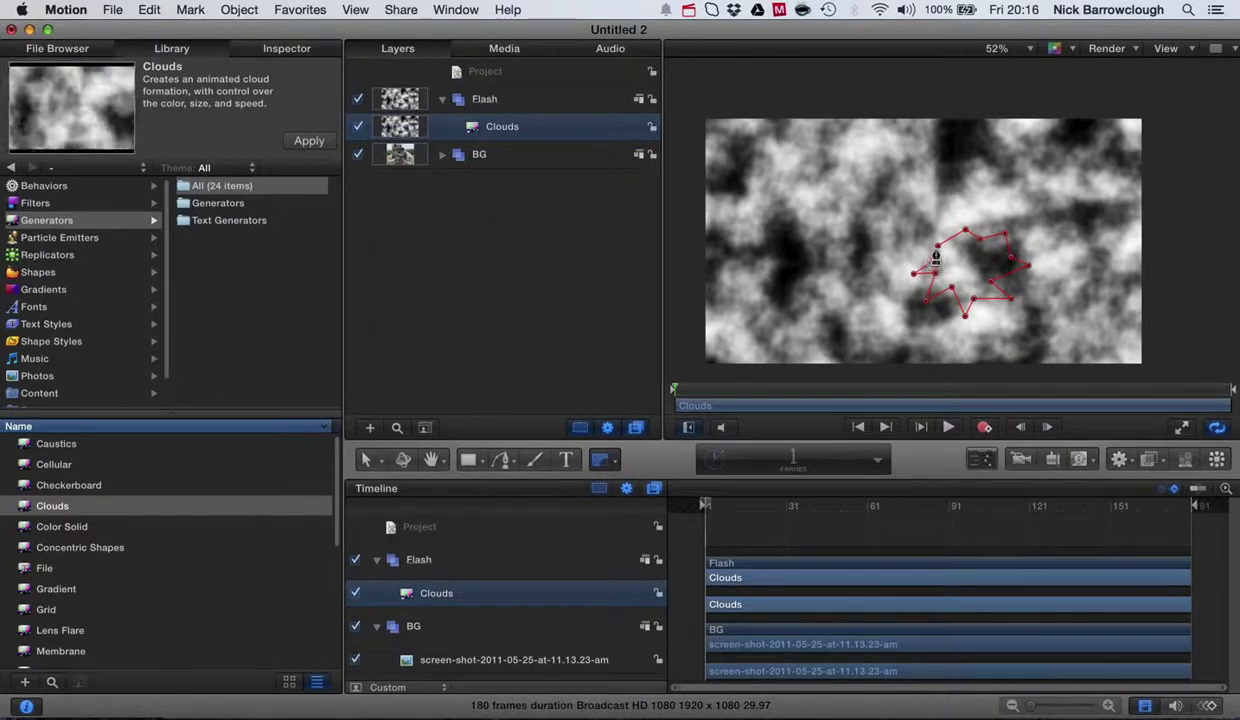
{"action": "left_click", "coordinate": [937, 246]}
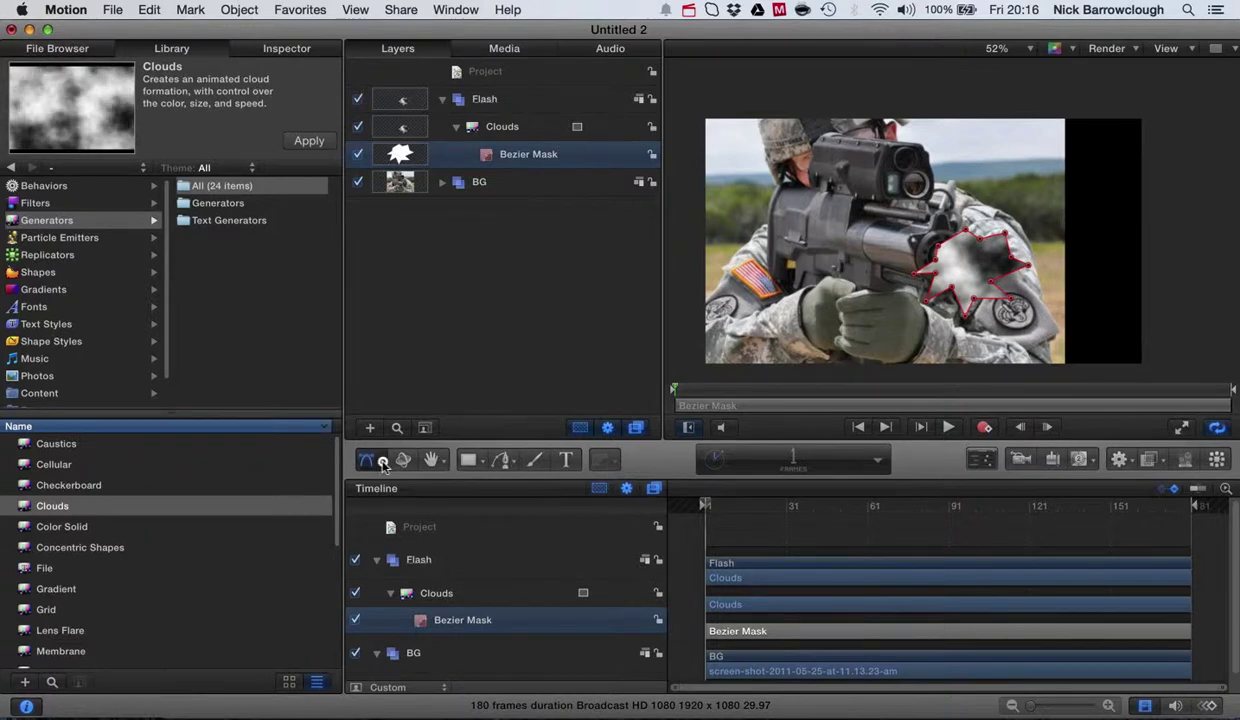
Step: Move the whole mask up and right over the gun muzzle
{"action": "left_click", "coordinate": [381, 460]}
{"action": "left_click", "coordinate": [396, 488]}
{"action": "mouse_move", "coordinate": [970, 278]}
{"action": "left_mouse_down"}
{"action": "mouse_move", "coordinate": [985, 270]}
{"action": "mouse_move", "coordinate": [965, 285]}
{"action": "mouse_move", "coordinate": [971, 276]}
{"action": "left_mouse_up"}
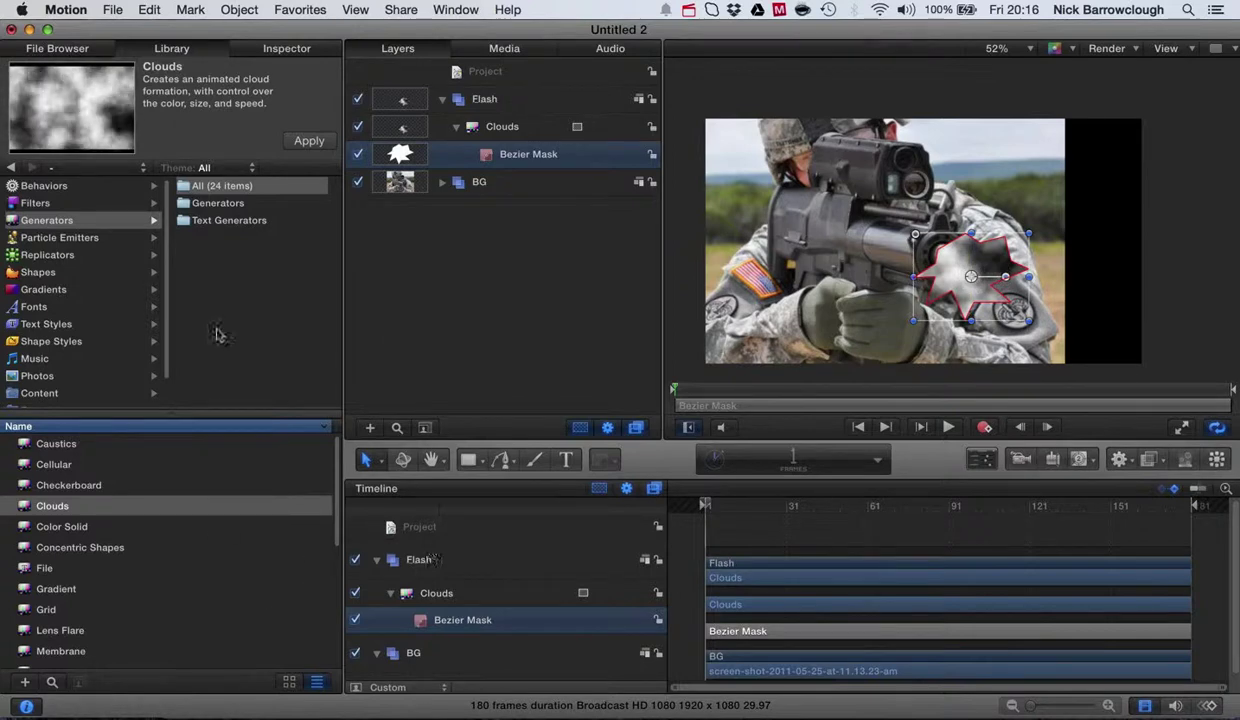
Step: Set the mask's Feather to 100 in the Inspector
{"action": "left_click", "coordinate": [285, 47]}
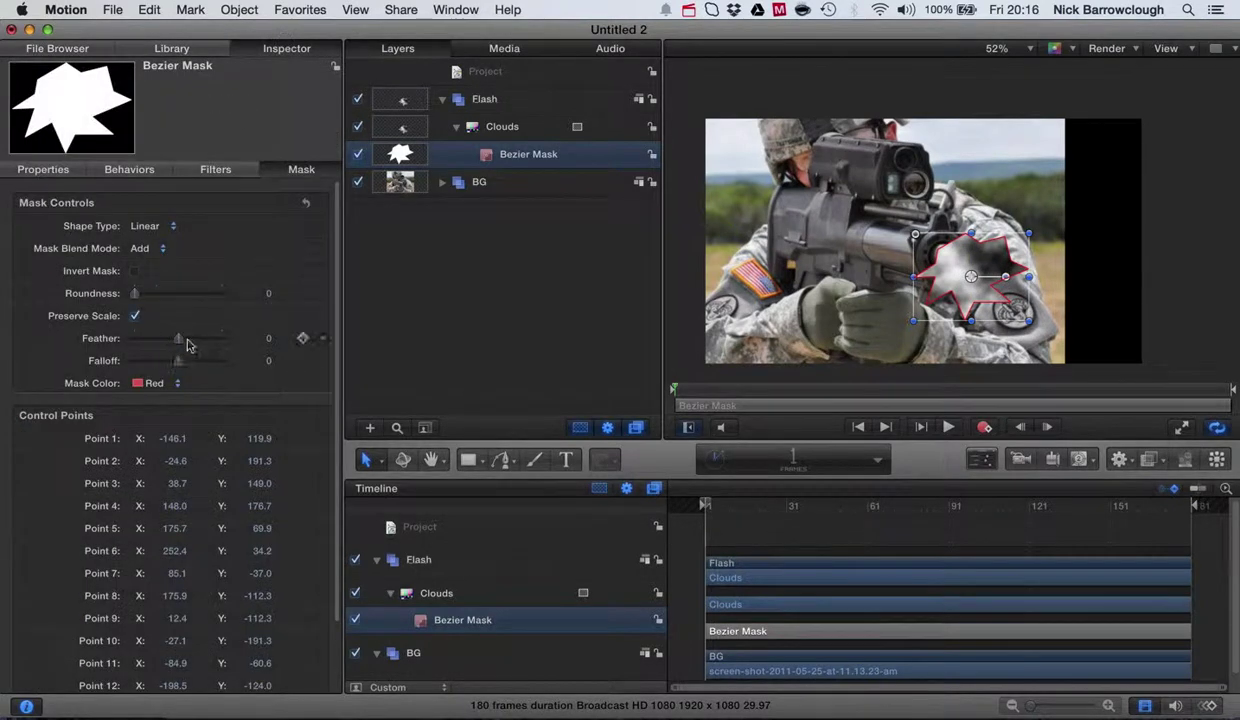
{"action": "left_click_drag", "start_coordinate": [181, 339], "coordinate": [268, 343]}
{"action": "left_click", "coordinate": [268, 340]}
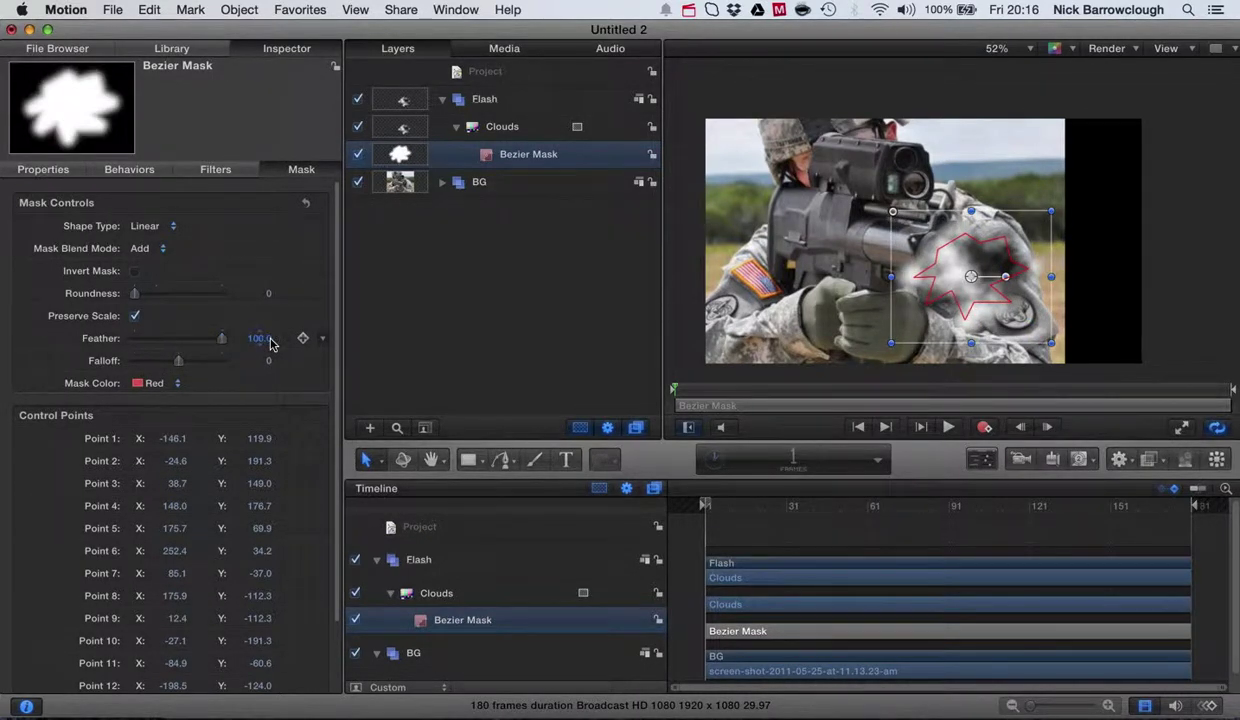
{"action": "key", "text": "Return"}
Step: Drag mask control points outward into a wider, irregular burst using Edit Points
{"action": "left_click", "coordinate": [370, 459]}
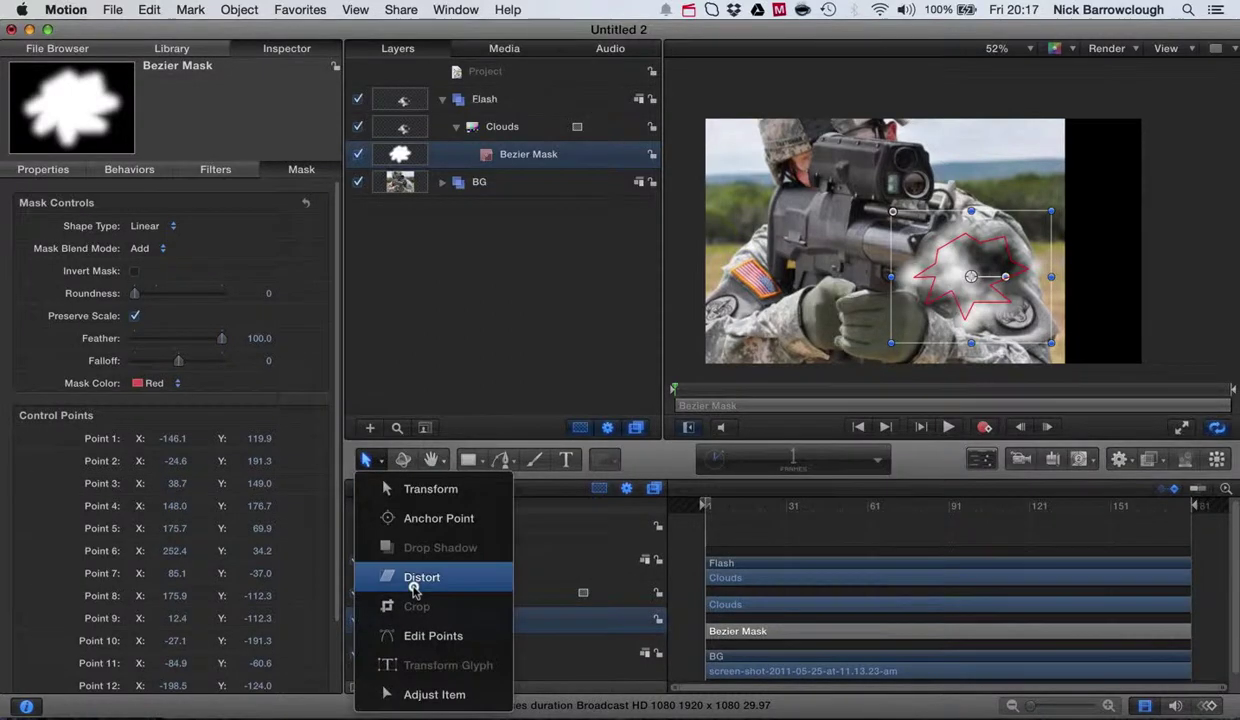
{"action": "left_click", "coordinate": [420, 636]}
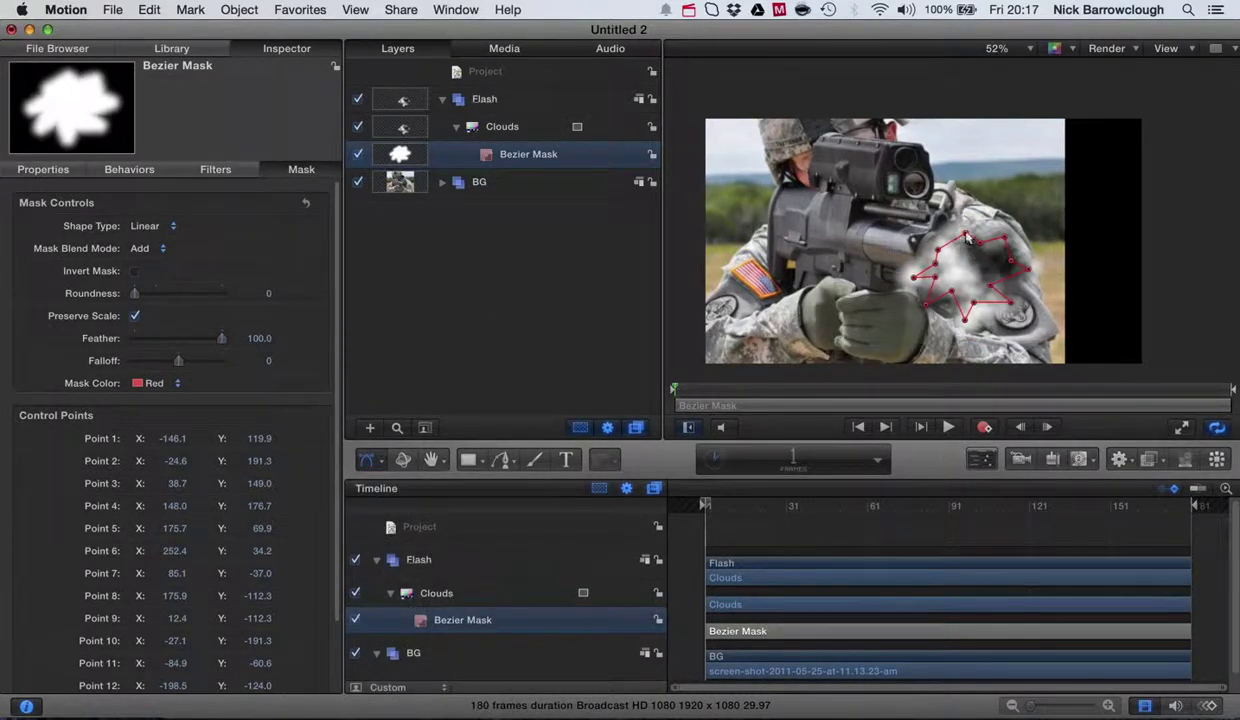
{"action": "left_click_drag", "start_coordinate": [968, 237], "coordinate": [973, 238]}
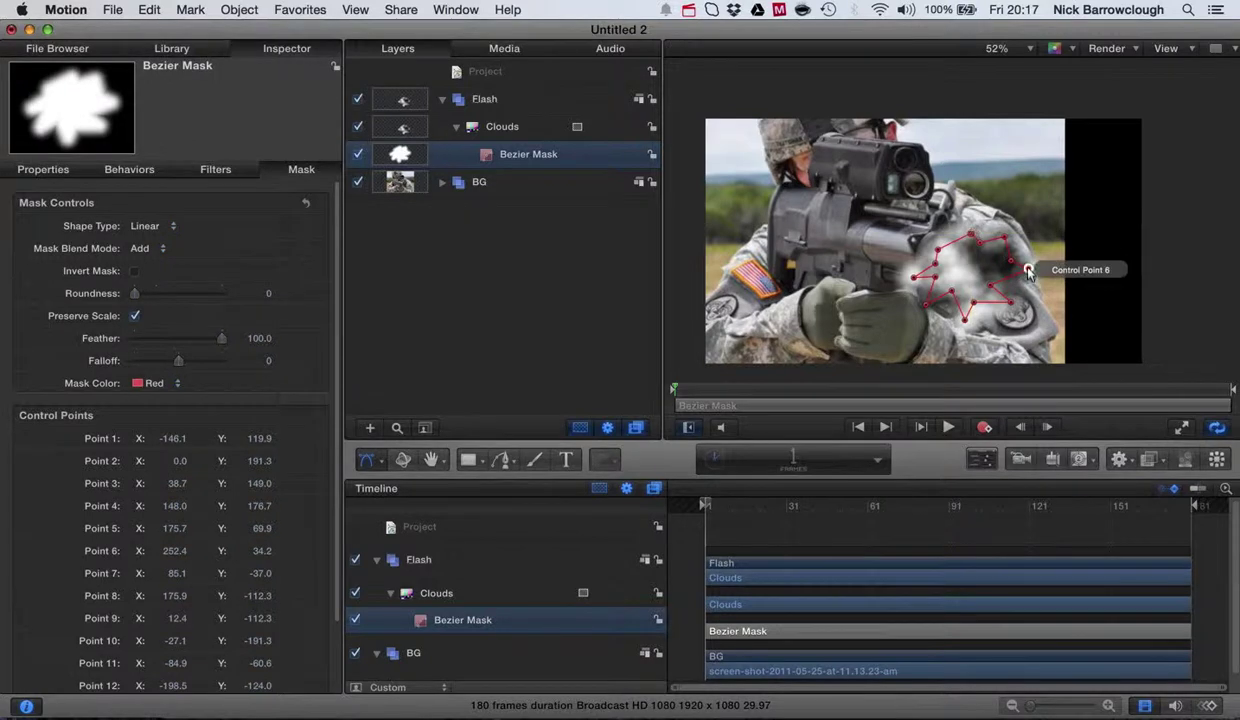
{"action": "left_click_drag", "start_coordinate": [1031, 269], "coordinate": [945, 290]}
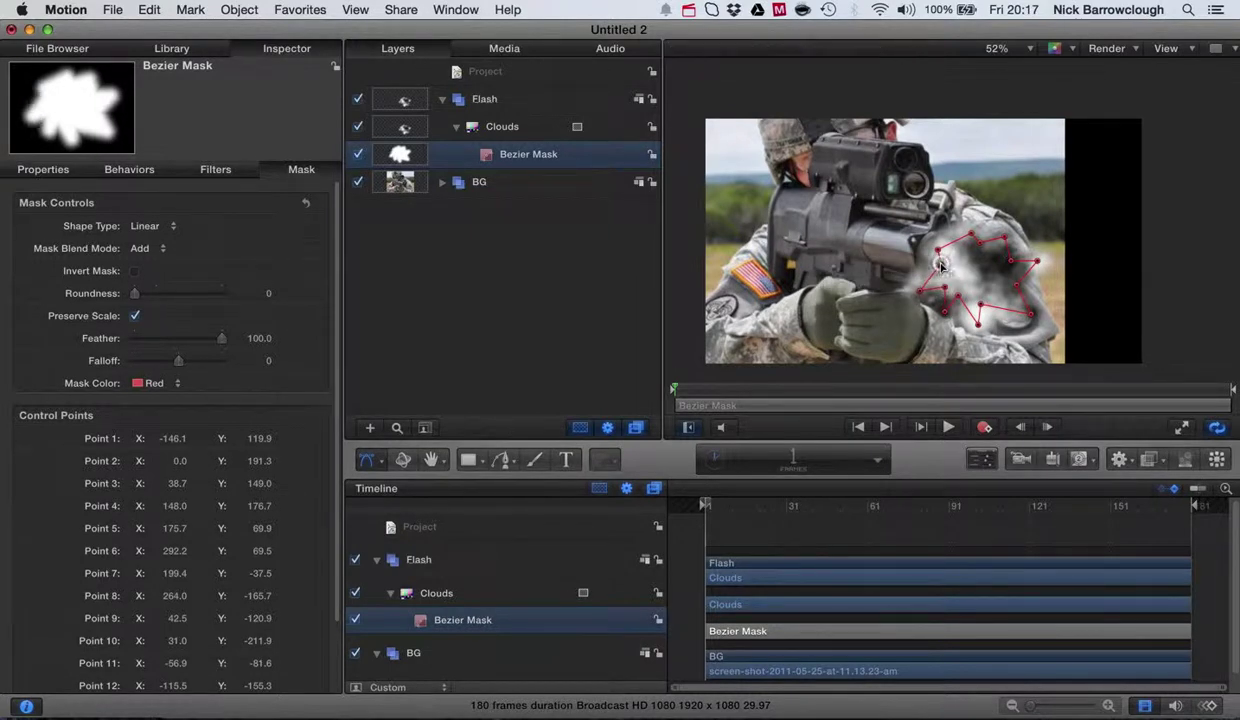
{"action": "left_click_drag", "start_coordinate": [938, 252], "coordinate": [1042, 260]}
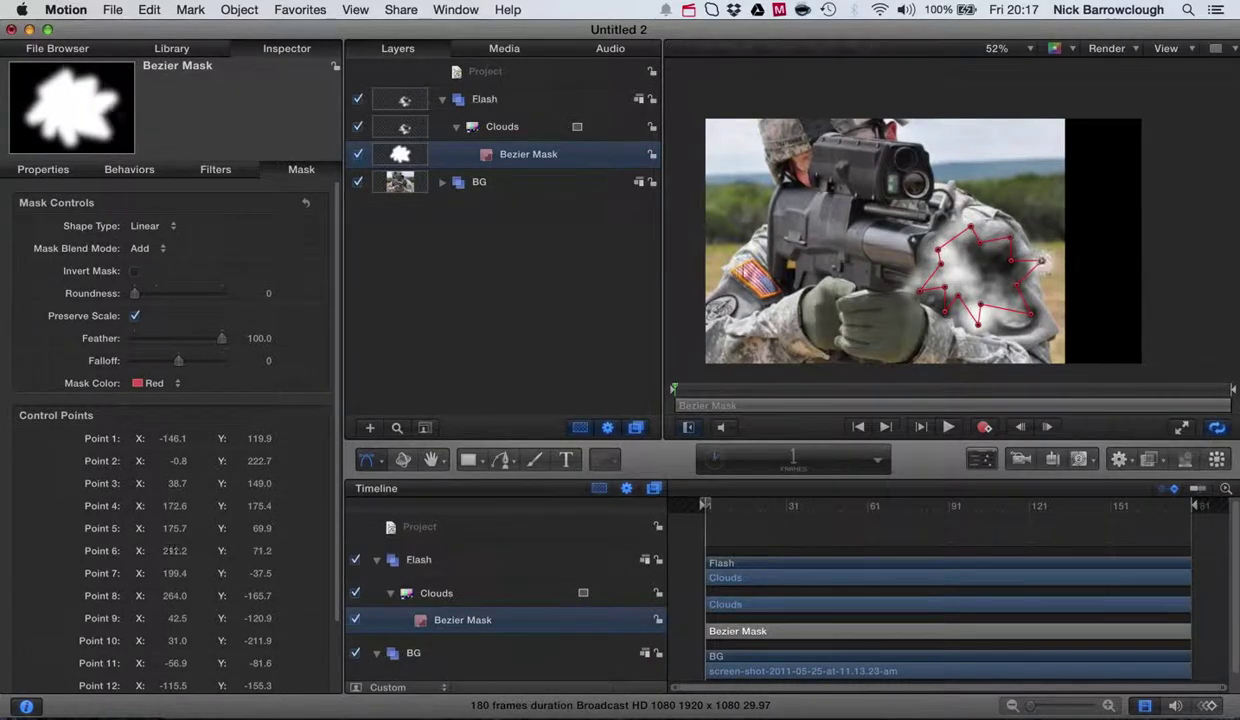
Step: Raise the Clouds 1st, 2nd and 3rd Layer Strengths to 1.0
{"action": "left_click", "coordinate": [503, 127]}
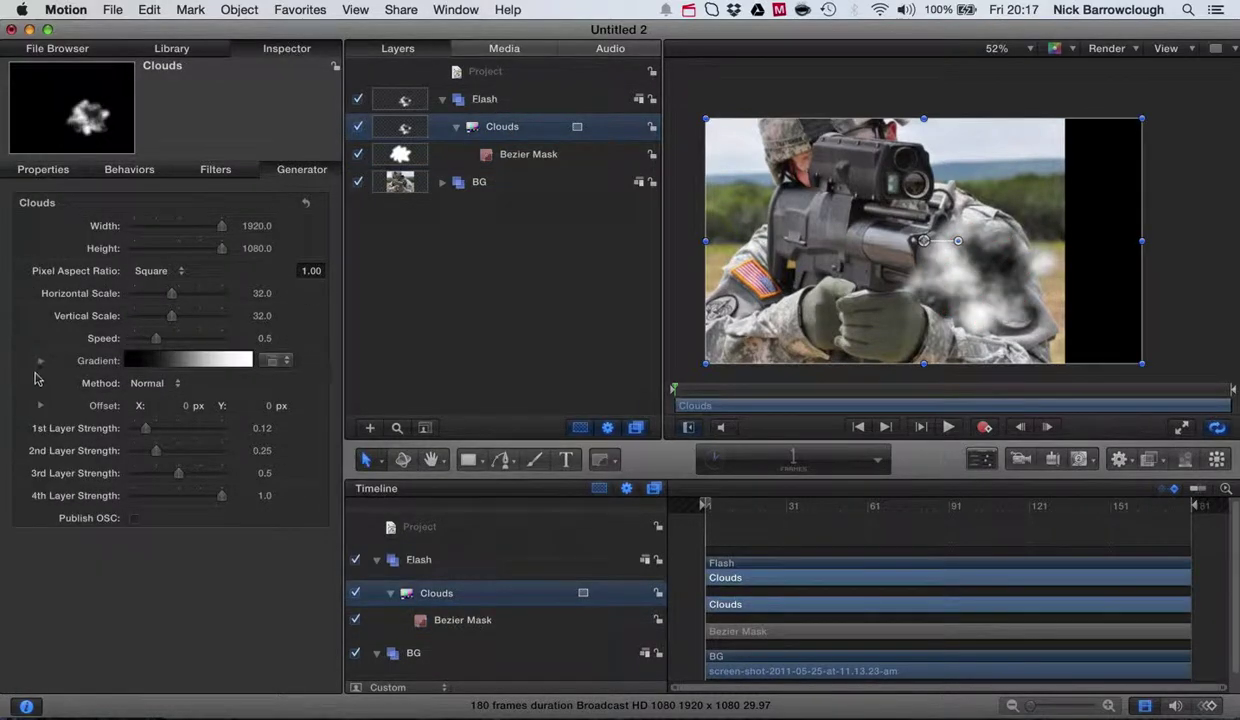
{"action": "left_click_drag", "start_coordinate": [145, 430], "coordinate": [257, 429]}
{"action": "left_click_drag", "start_coordinate": [157, 451], "coordinate": [271, 448]}
{"action": "left_click_drag", "start_coordinate": [178, 473], "coordinate": [327, 471]}
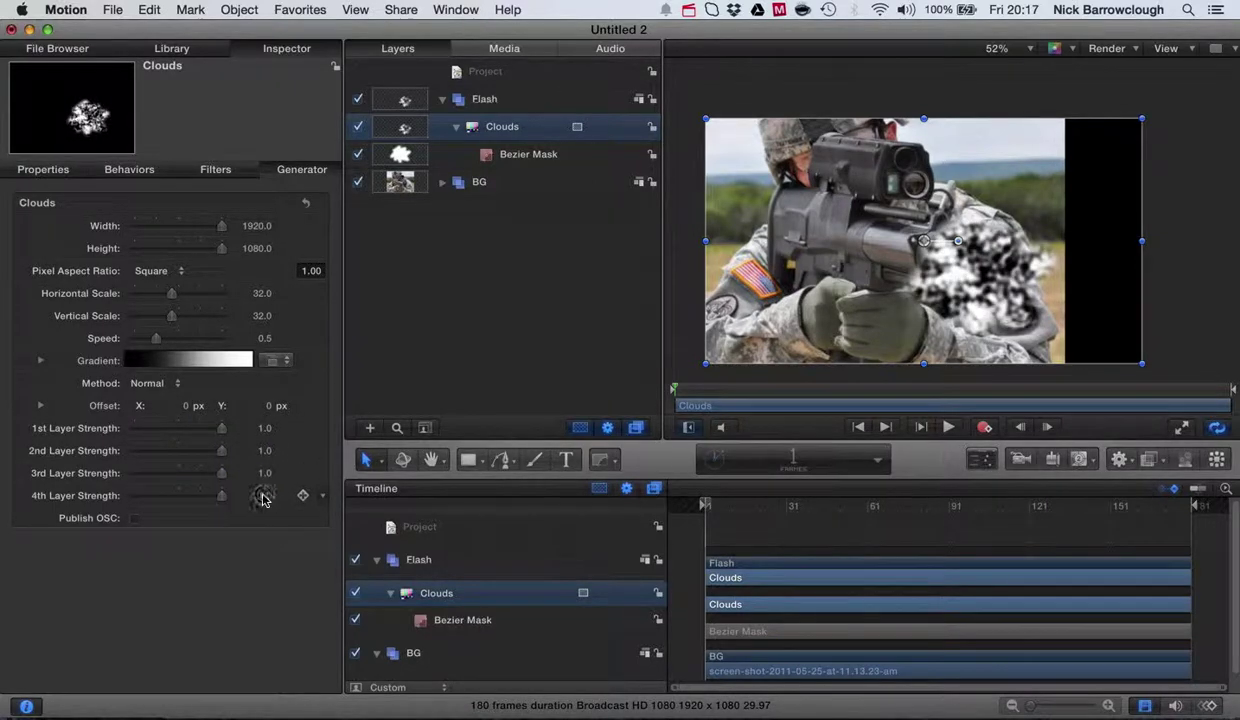
Step: Tighten the Clouds gradient to black at 8% and white near 82%
{"action": "left_click", "coordinate": [41, 362]}
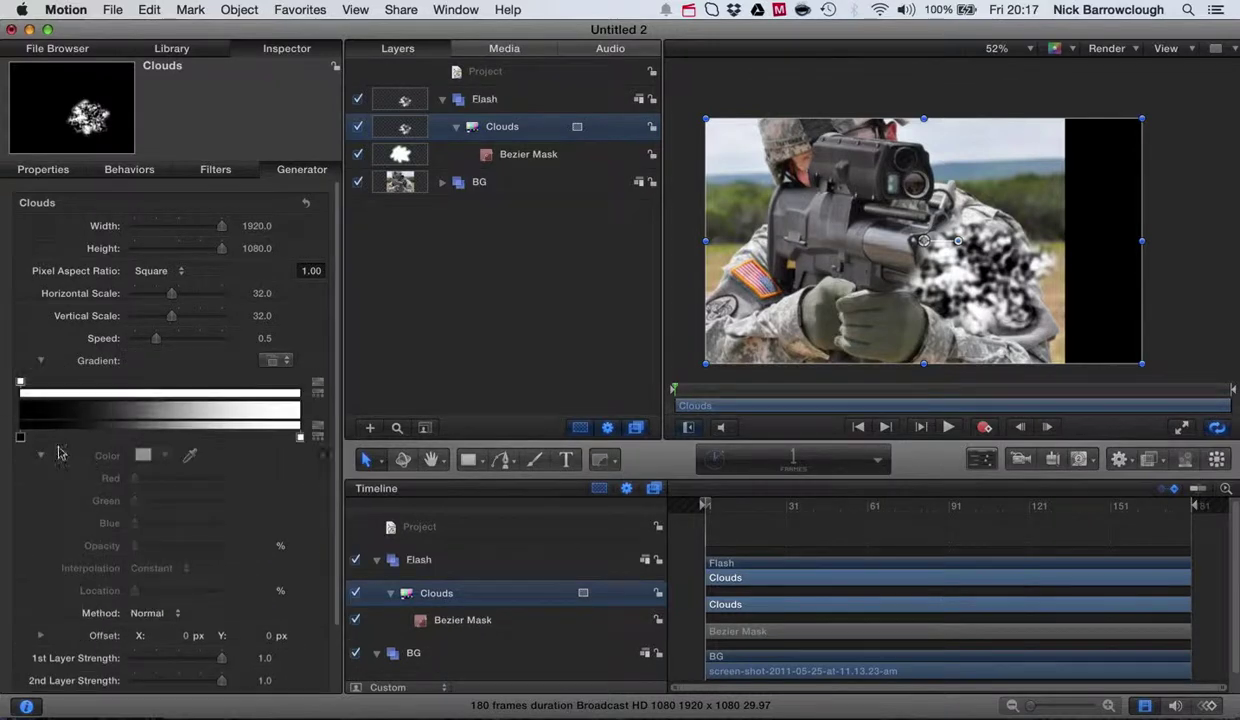
{"action": "mouse_move", "coordinate": [17, 441]}
{"action": "left_mouse_down"}
{"action": "mouse_move", "coordinate": [74, 436]}
{"action": "mouse_move", "coordinate": [34, 434]}
{"action": "left_mouse_up"}
{"action": "left_click_drag", "start_coordinate": [298, 437], "coordinate": [250, 437]}
{"action": "left_click_drag", "start_coordinate": [40, 440], "coordinate": [43, 440]}
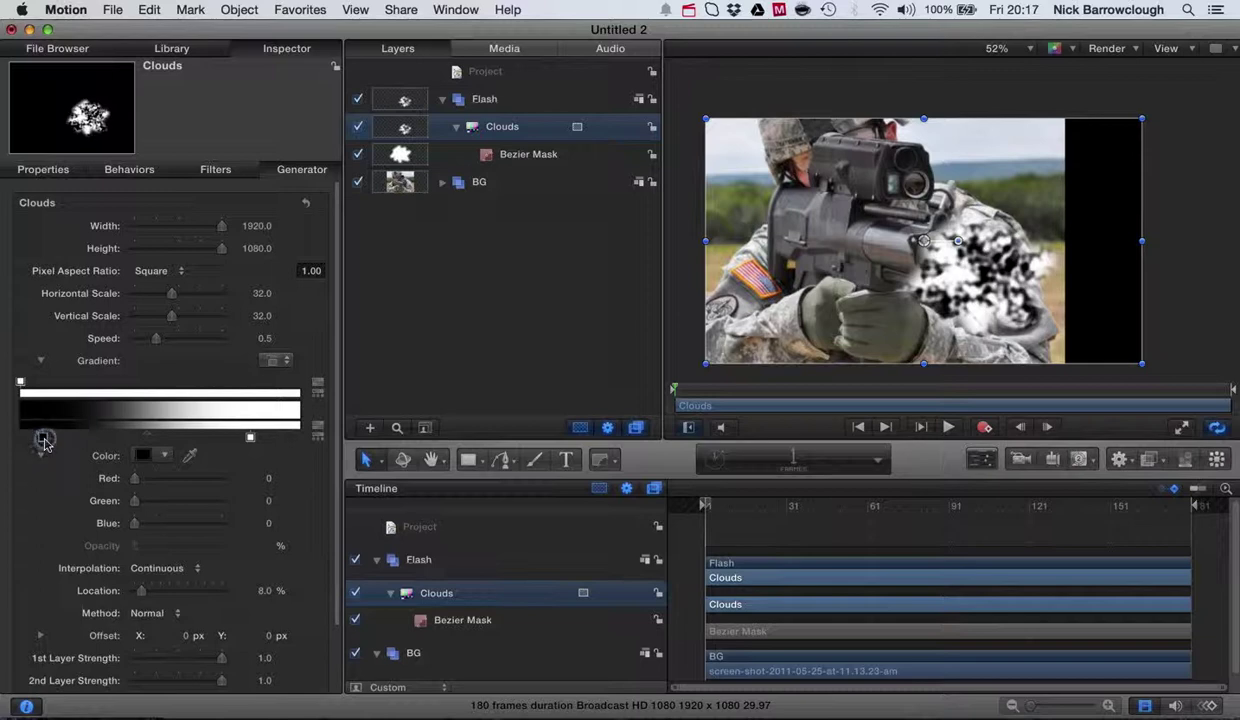
{"action": "left_click", "coordinate": [456, 131]}
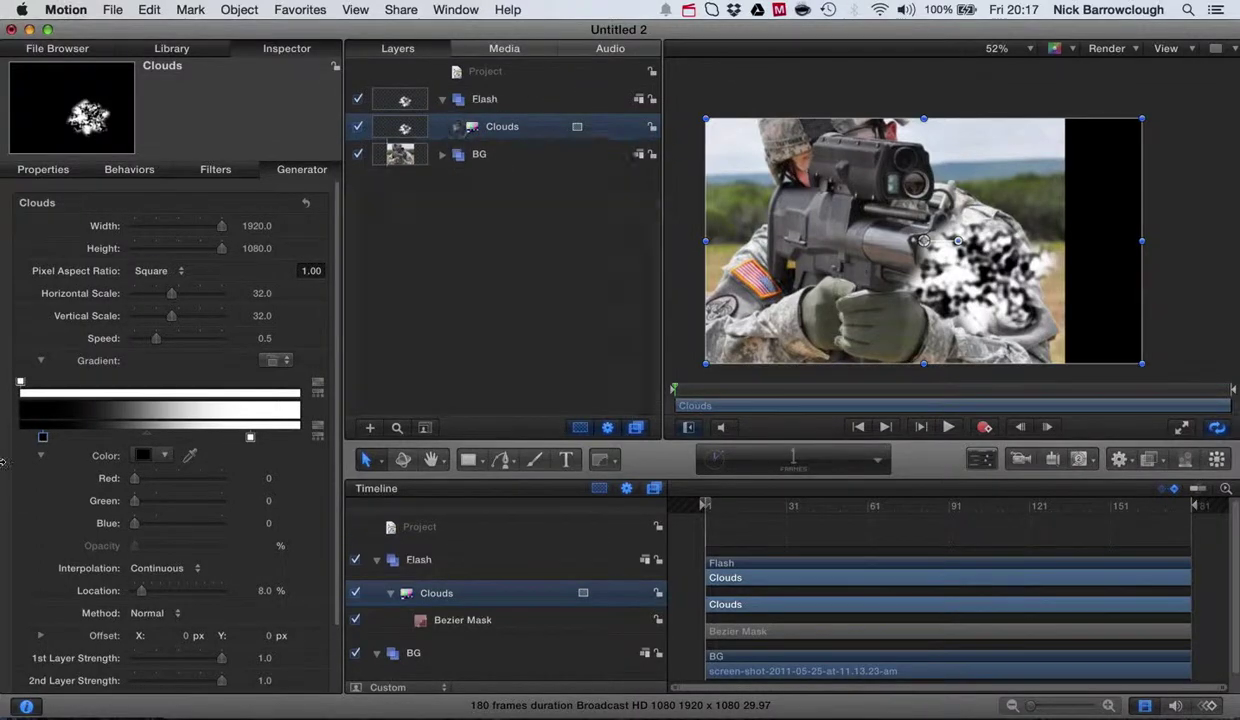
Step: Collapse the gradient and select Colorize under Library Filters > Color Correction
{"action": "left_click", "coordinate": [43, 361]}
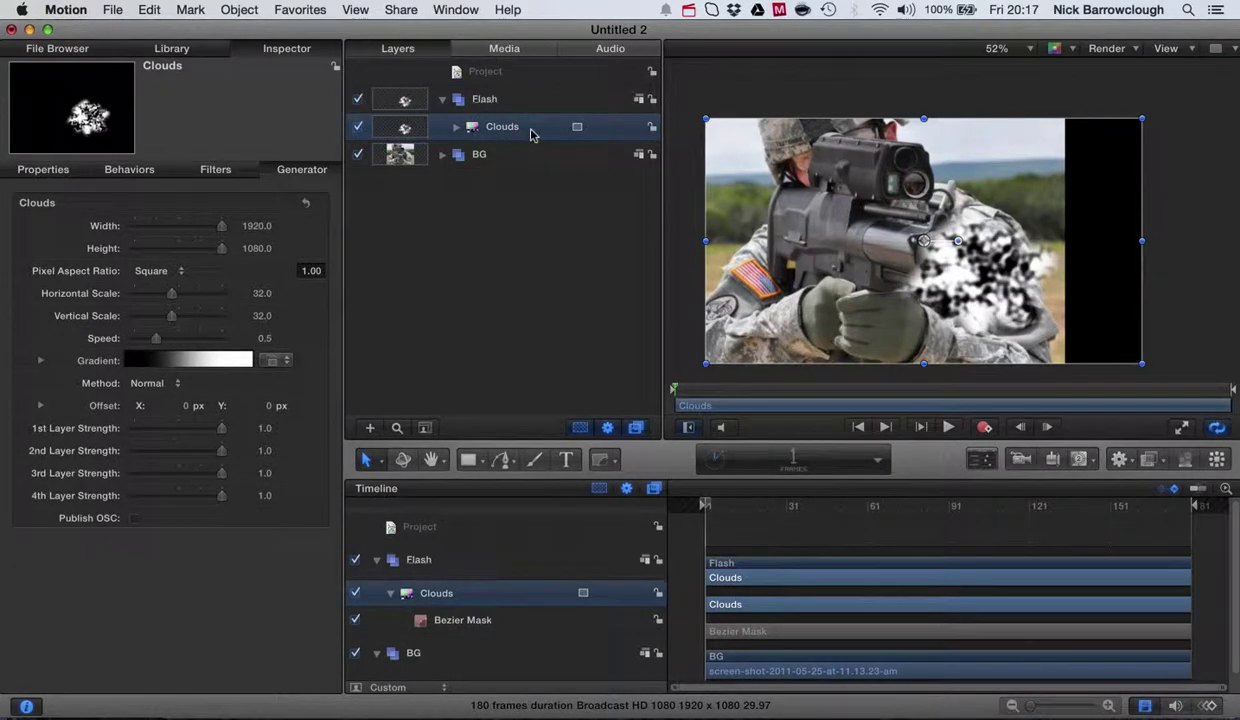
{"action": "left_click", "coordinate": [198, 49]}
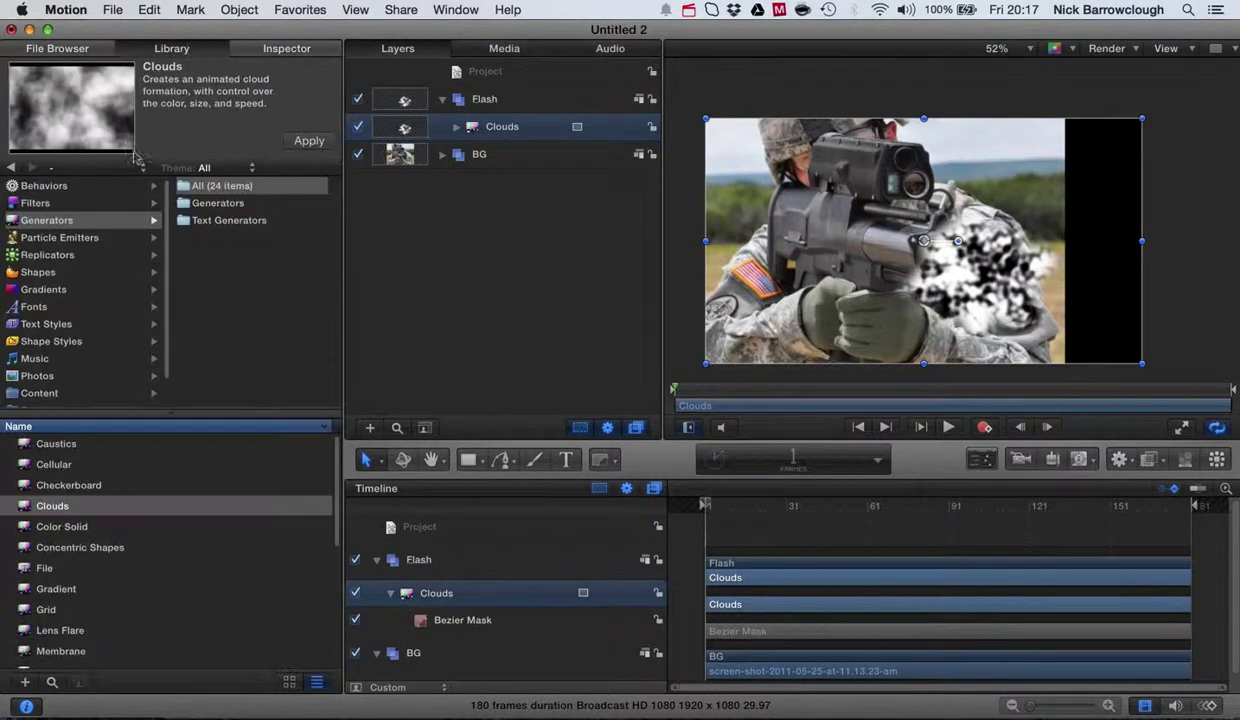
{"action": "left_click", "coordinate": [58, 205]}
{"action": "left_click", "coordinate": [206, 237]}
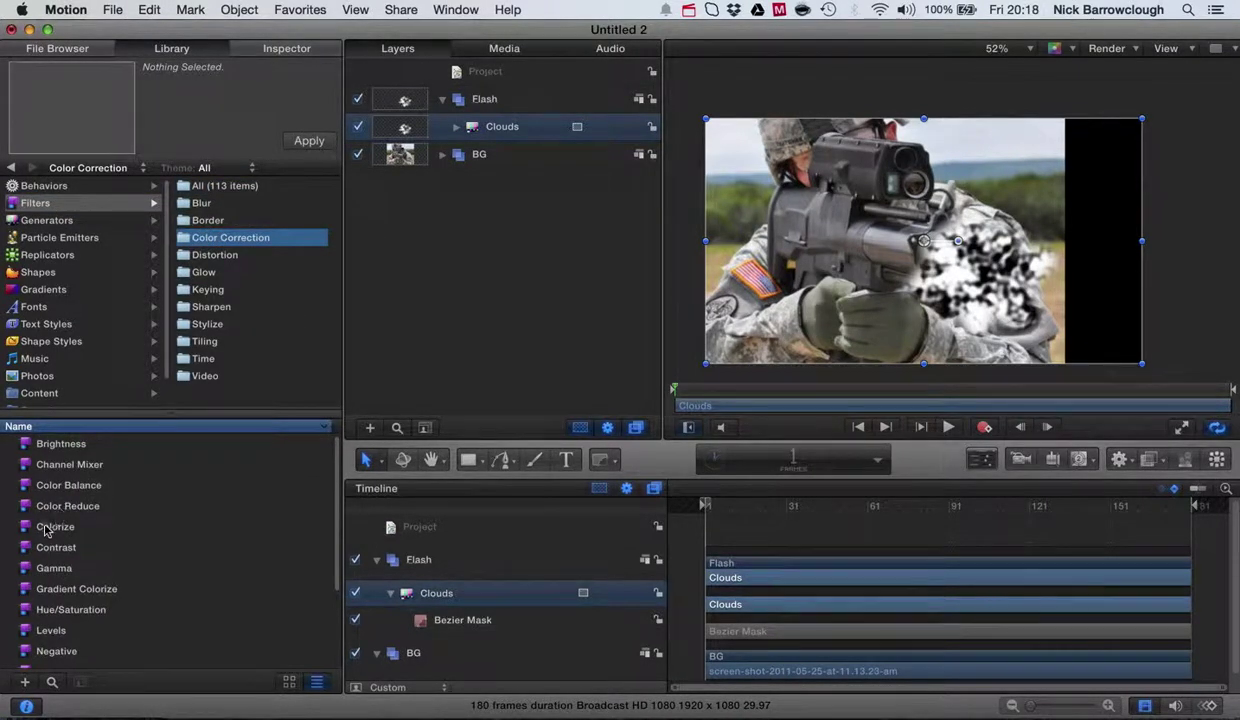
{"action": "left_click", "coordinate": [45, 530]}
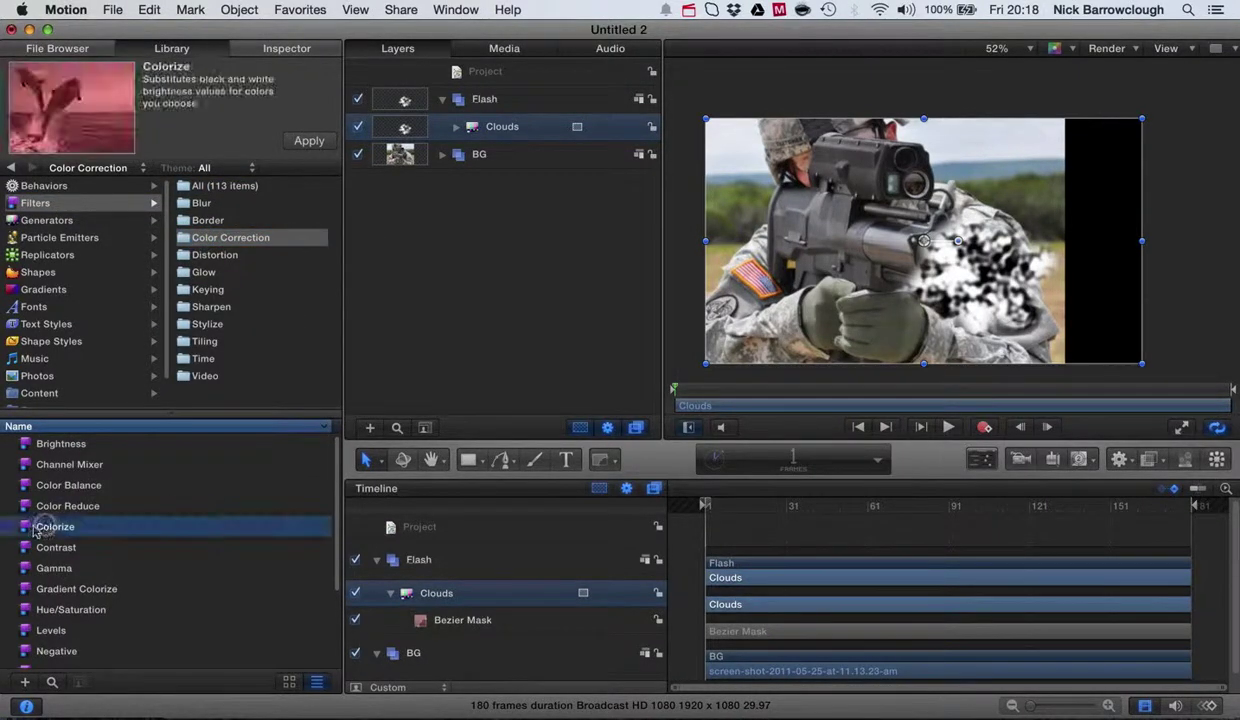
Step: Apply Colorize to the Clouds layer and remap black to light blue
{"action": "left_click", "coordinate": [297, 143]}
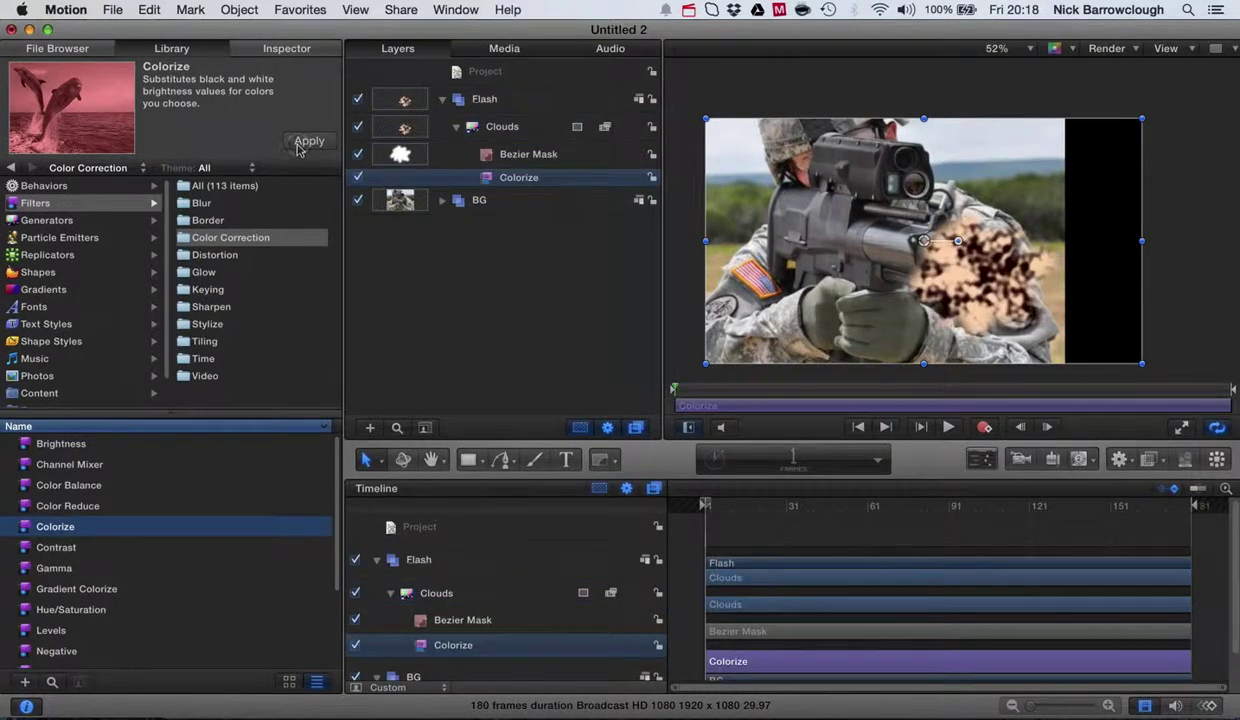
{"action": "left_click", "coordinate": [508, 184]}
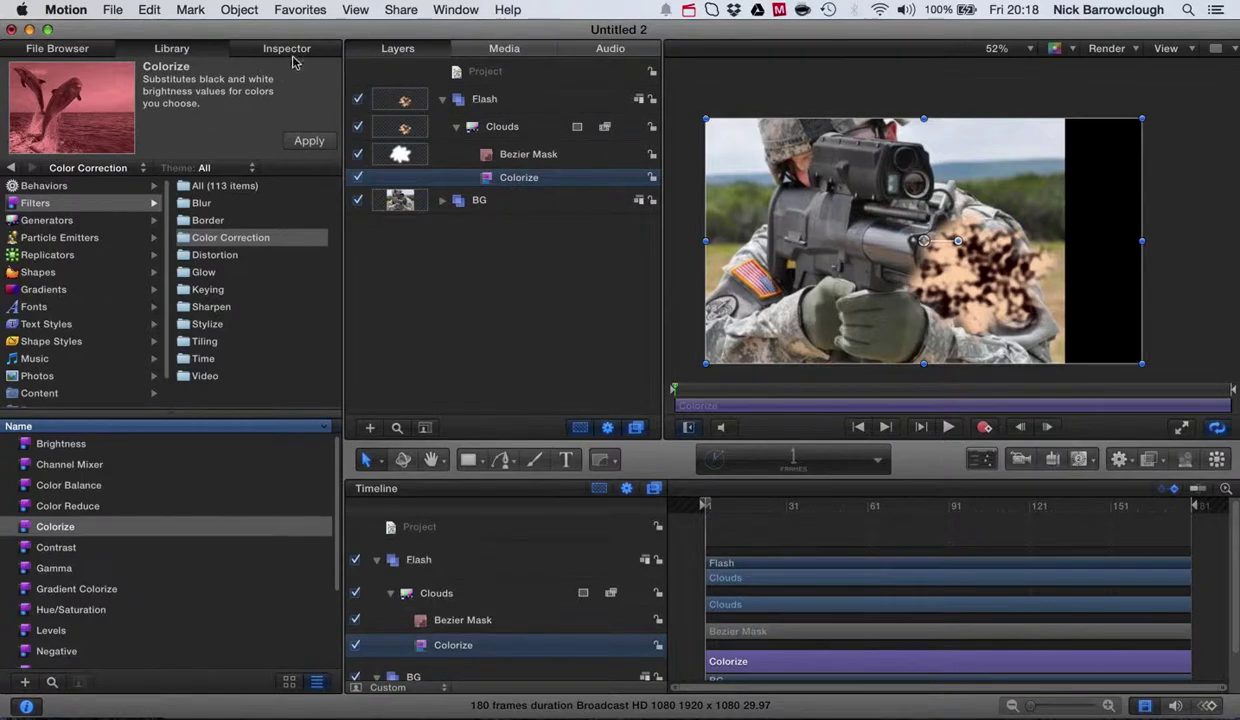
{"action": "left_click", "coordinate": [291, 56]}
{"action": "left_click", "coordinate": [165, 226]}
{"action": "left_click_drag", "start_coordinate": [195, 345], "coordinate": [208, 320]}
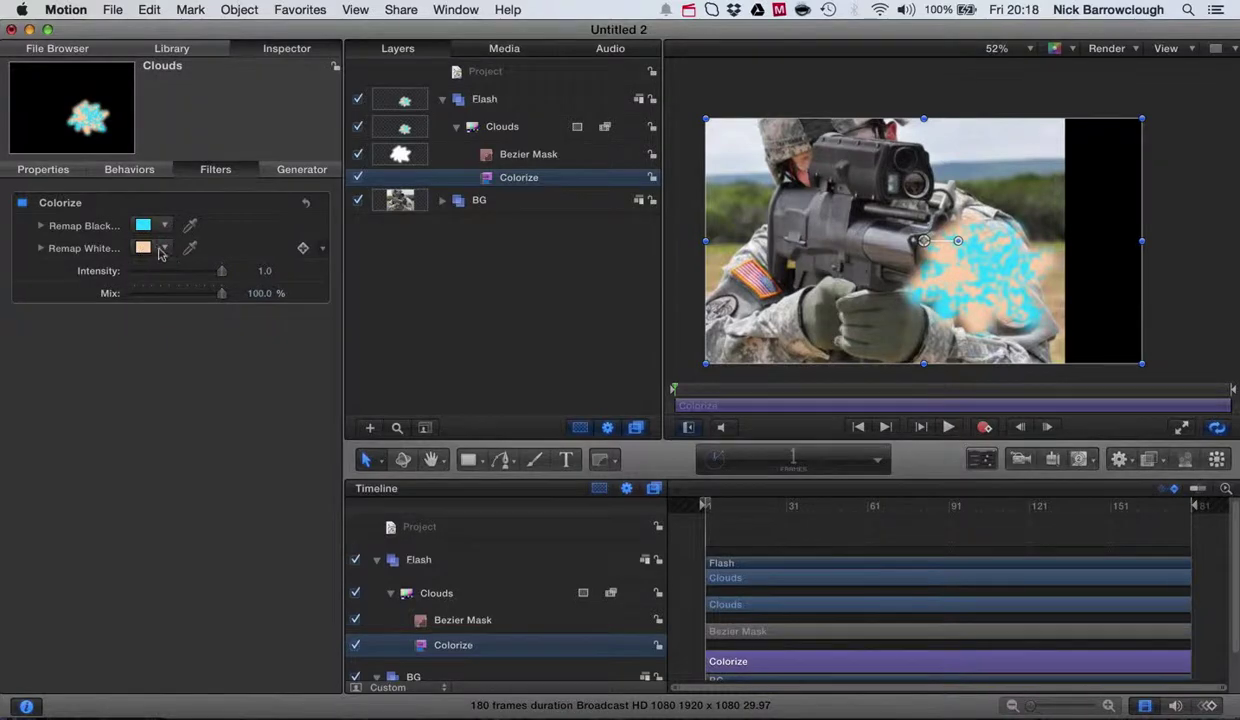
Step: Remap white to blue-violet and lower the Colorize intensity
{"action": "left_click", "coordinate": [156, 254]}
{"action": "left_click", "coordinate": [268, 262]}
{"action": "left_click", "coordinate": [166, 247]}
{"action": "left_click_drag", "start_coordinate": [232, 346], "coordinate": [185, 380]}
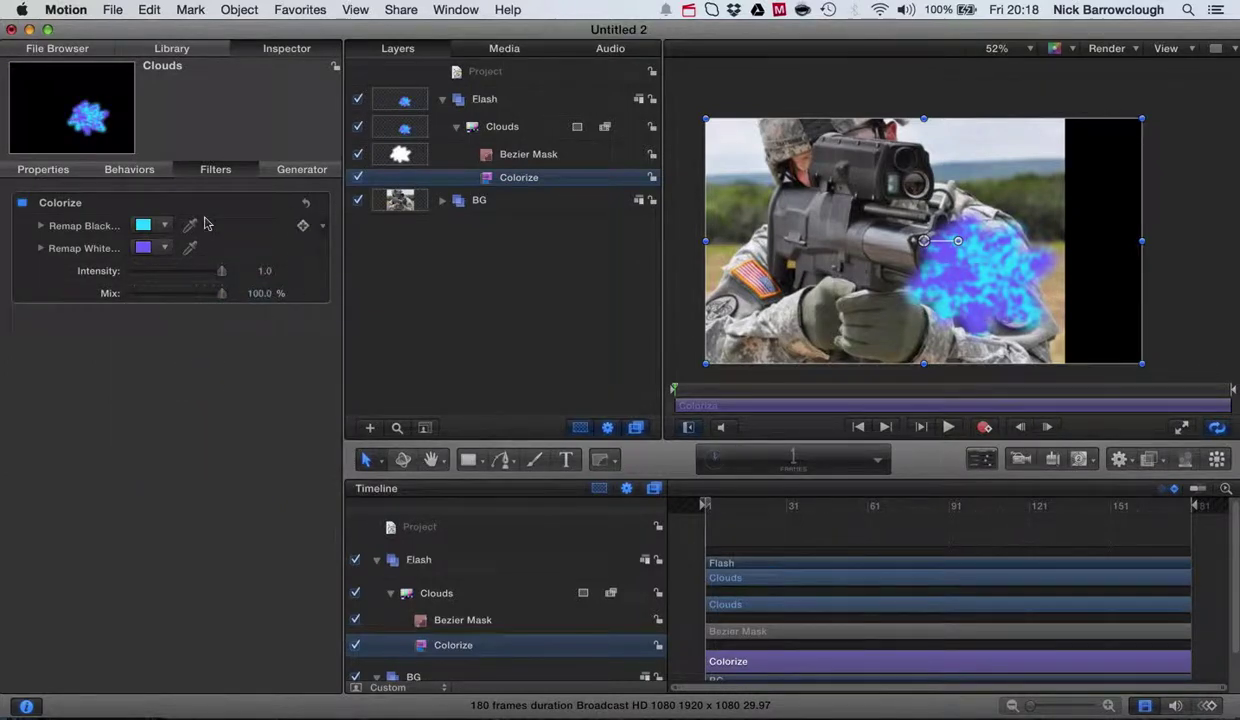
{"action": "left_click_drag", "start_coordinate": [221, 270], "coordinate": [252, 264]}
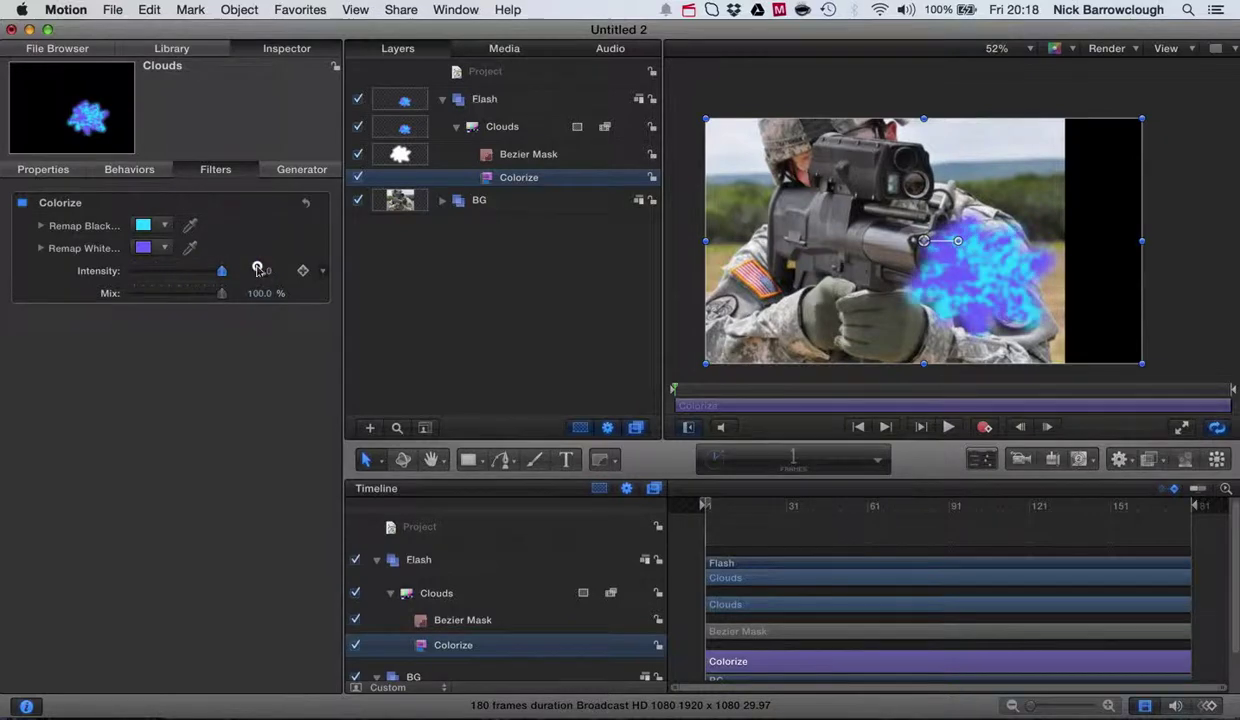
Step: Apply a Contrast filter to the Bezier Mask, raising contrast and lowering the pivot
{"action": "left_click", "coordinate": [530, 155]}
{"action": "left_click", "coordinate": [200, 52]}
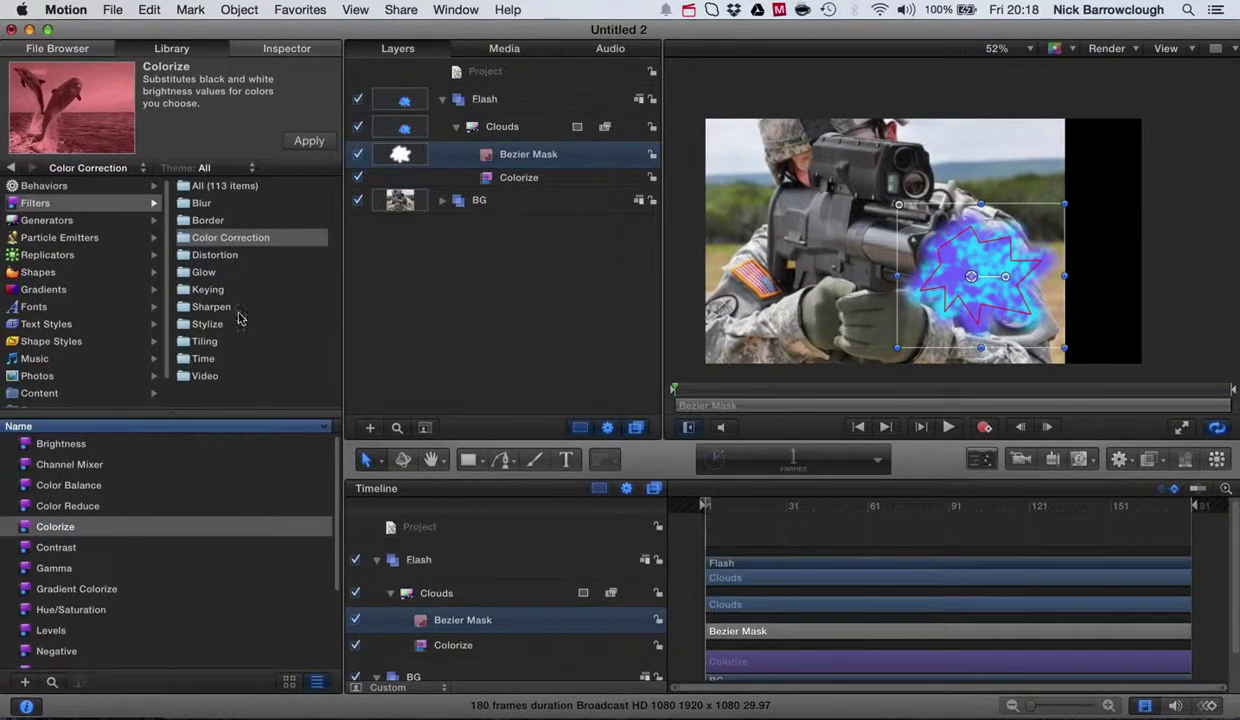
{"action": "right_click", "coordinate": [145, 567]}
{"action": "left_click", "coordinate": [60, 546]}
{"action": "left_click", "coordinate": [58, 546]}
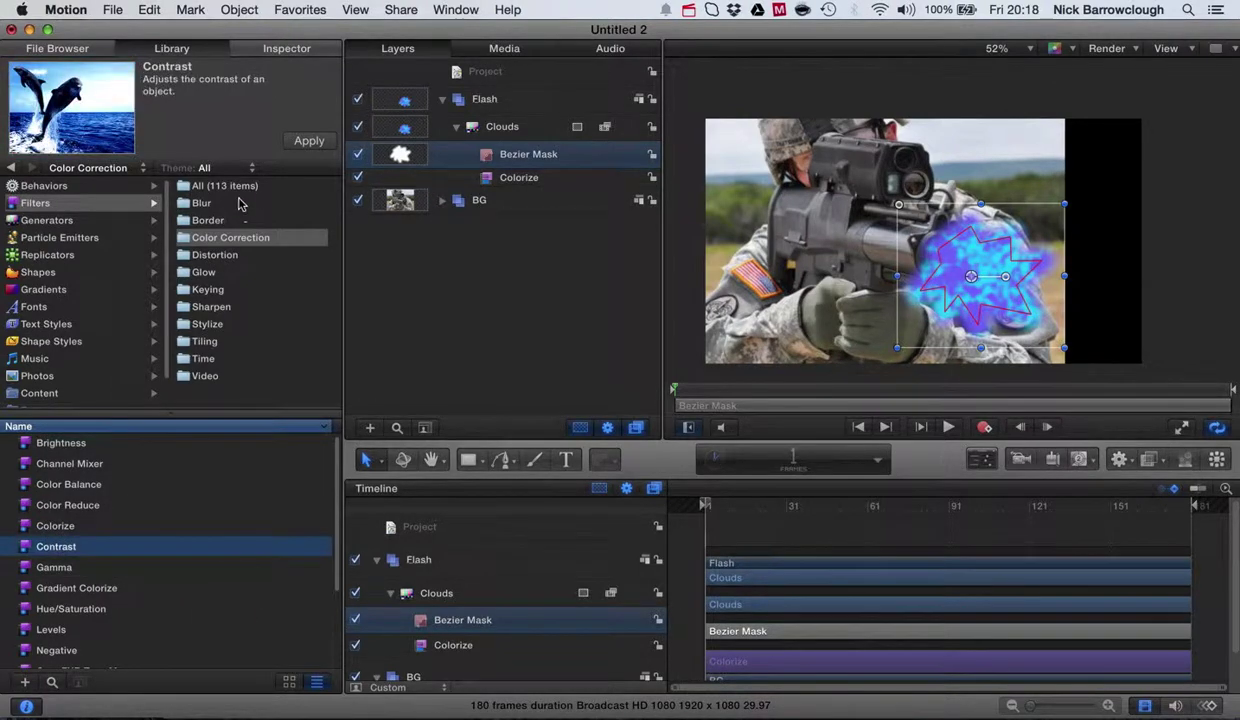
{"action": "left_click", "coordinate": [306, 140]}
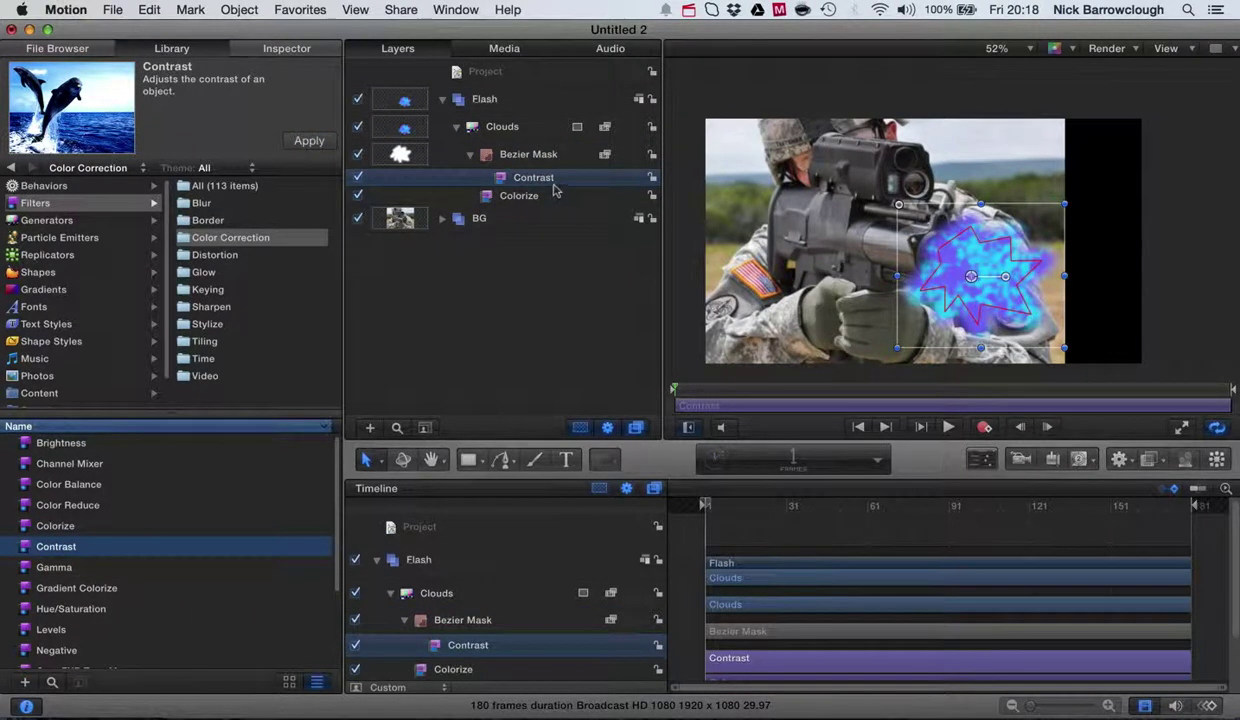
{"action": "left_click", "coordinate": [538, 180]}
{"action": "left_click", "coordinate": [300, 52]}
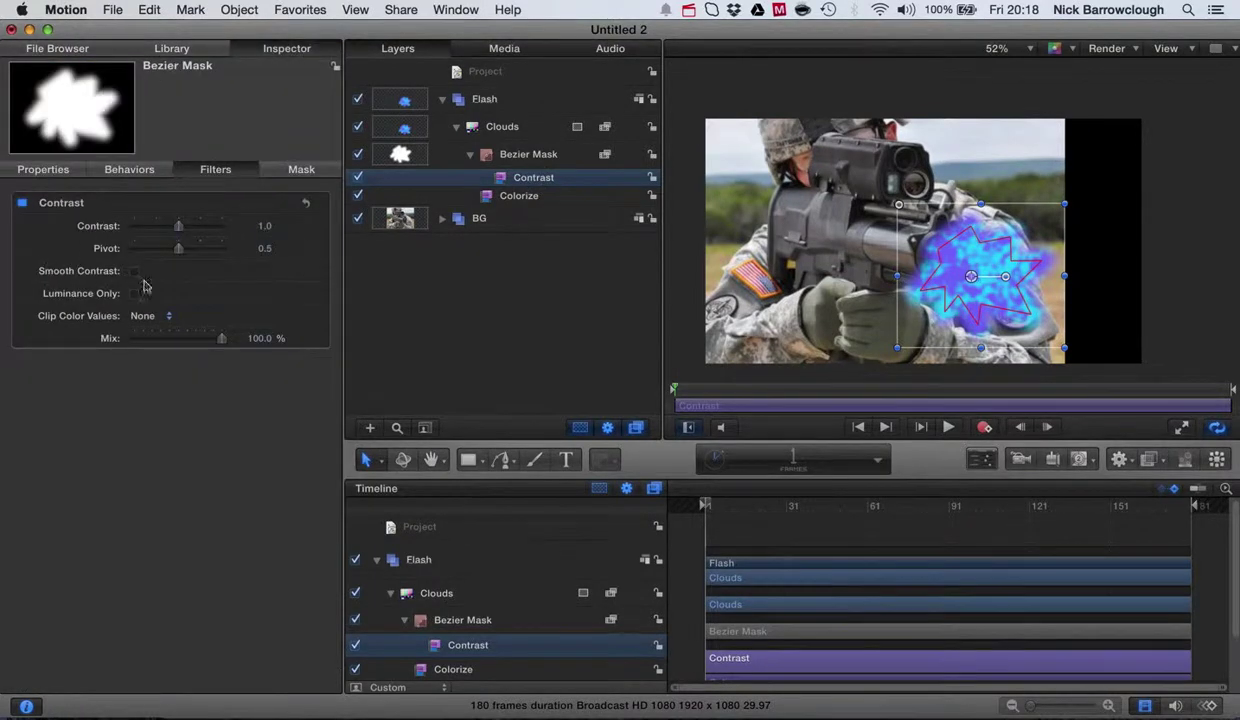
{"action": "left_click_drag", "start_coordinate": [180, 228], "coordinate": [201, 229]}
{"action": "left_click_drag", "start_coordinate": [178, 248], "coordinate": [173, 248]}
Step: Move the Contrast filter onto Clouds under Colorize, ending at Contrast 1.8 and Pivot 0.7
{"action": "left_click_drag", "start_coordinate": [503, 178], "coordinate": [501, 128]}
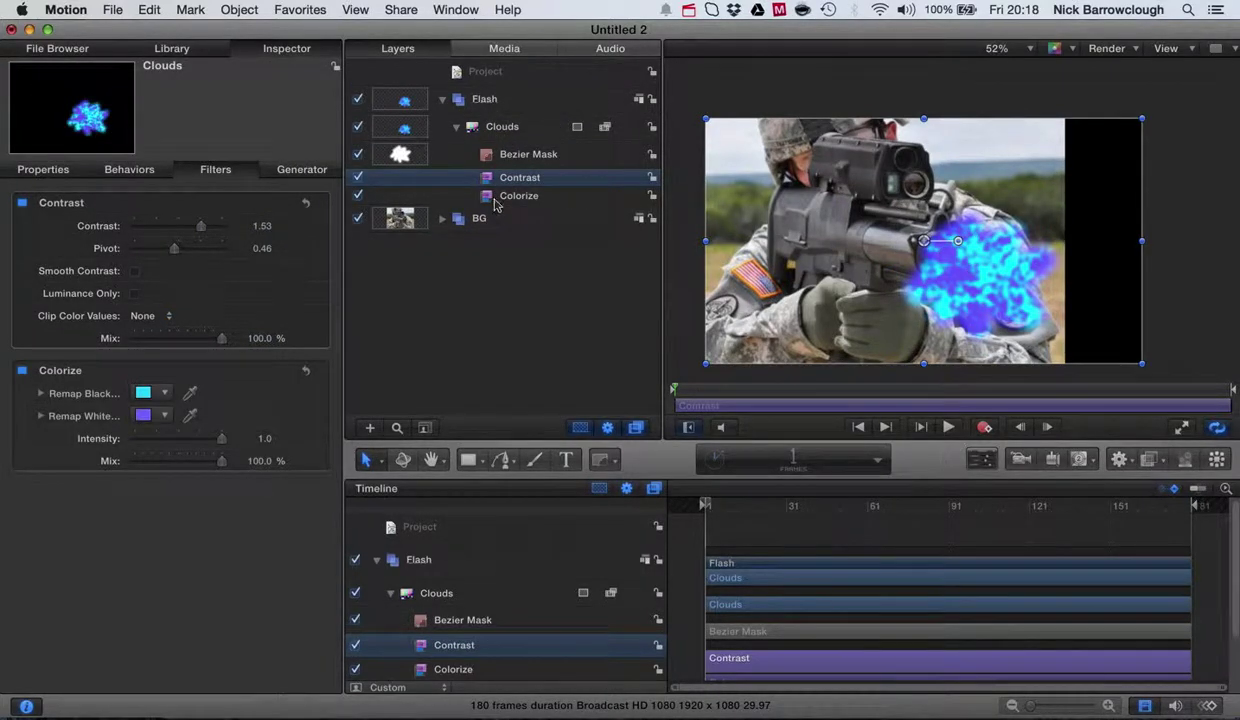
{"action": "left_click", "coordinate": [501, 128]}
{"action": "left_click", "coordinate": [536, 158]}
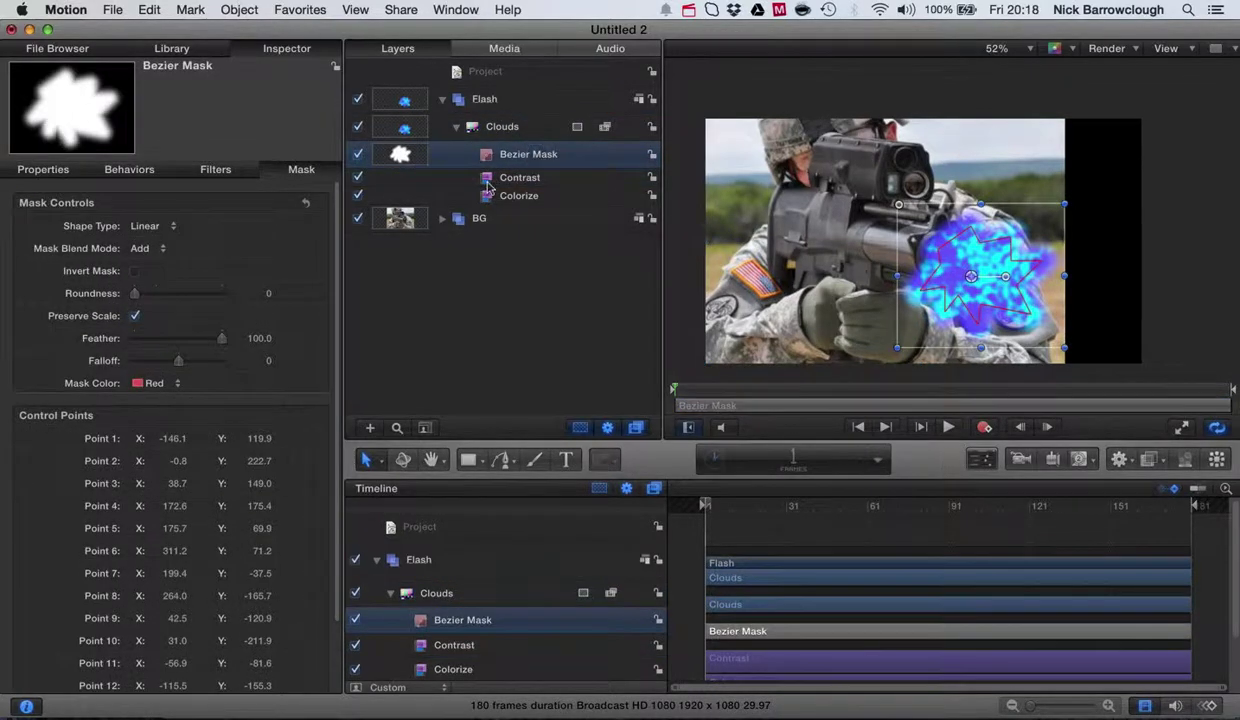
{"action": "left_click_drag", "start_coordinate": [488, 182], "coordinate": [500, 130]}
{"action": "left_click", "coordinate": [486, 201]}
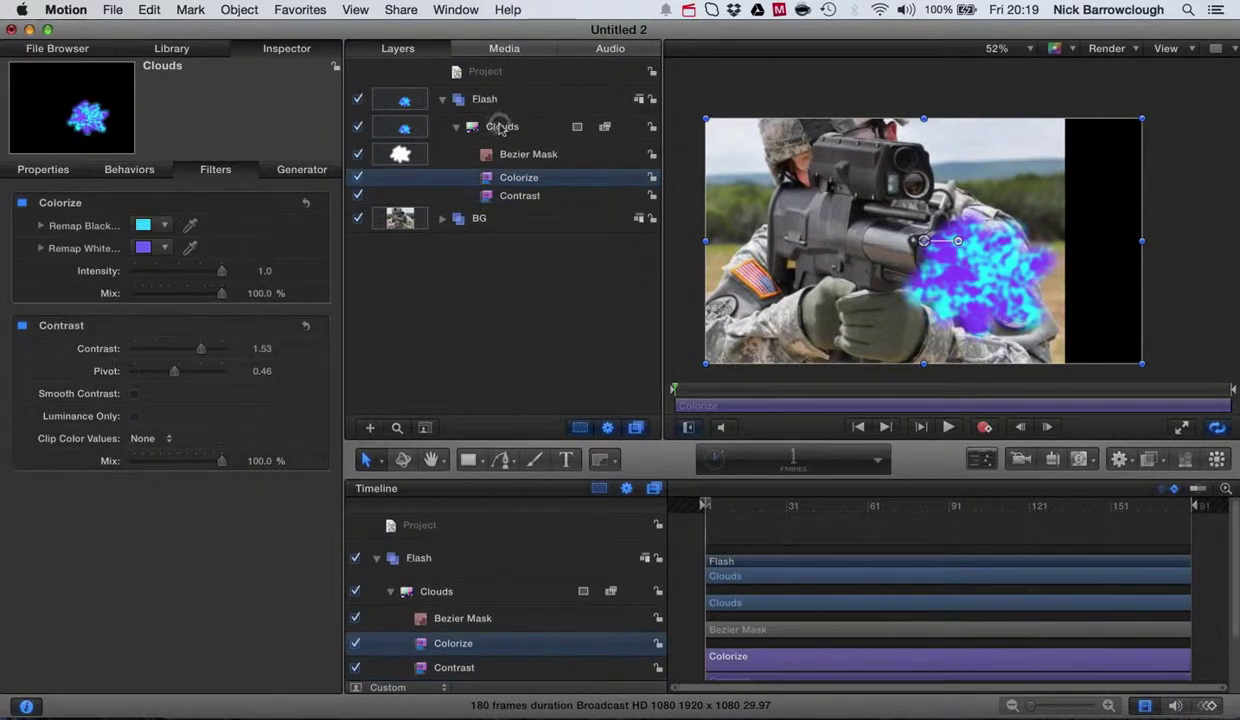
{"action": "left_click", "coordinate": [509, 197]}
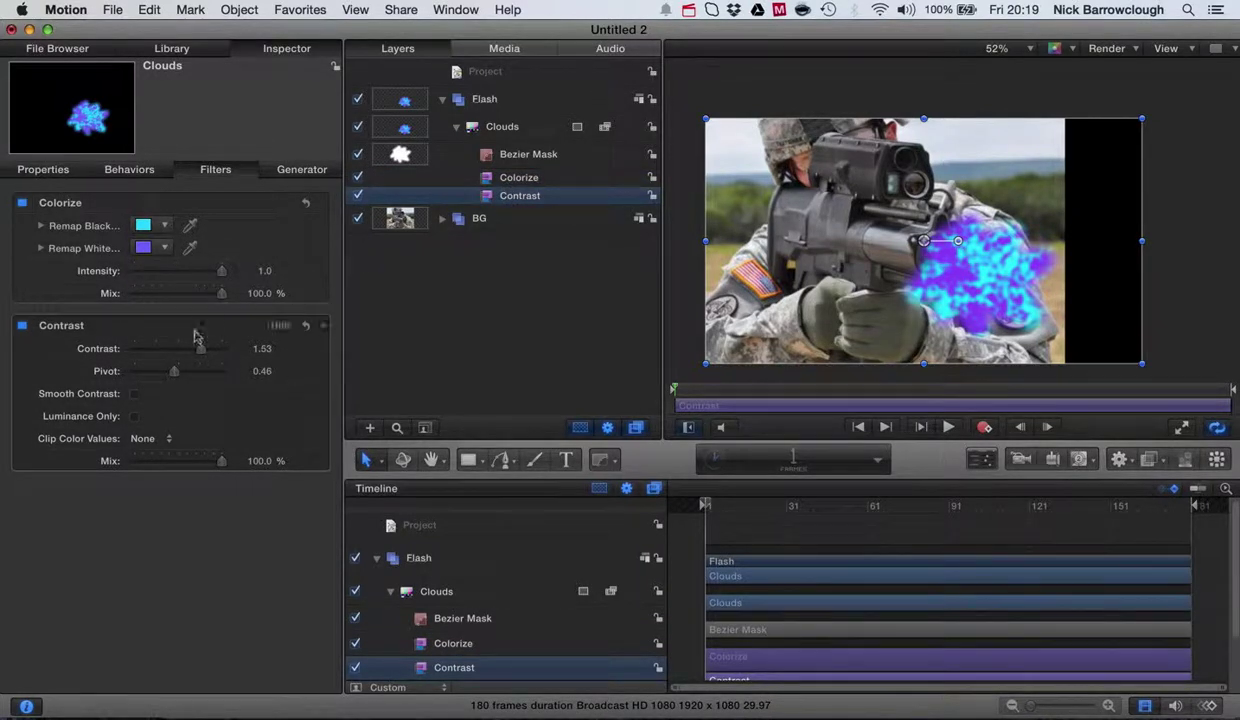
{"action": "left_click_drag", "start_coordinate": [174, 370], "coordinate": [212, 348]}
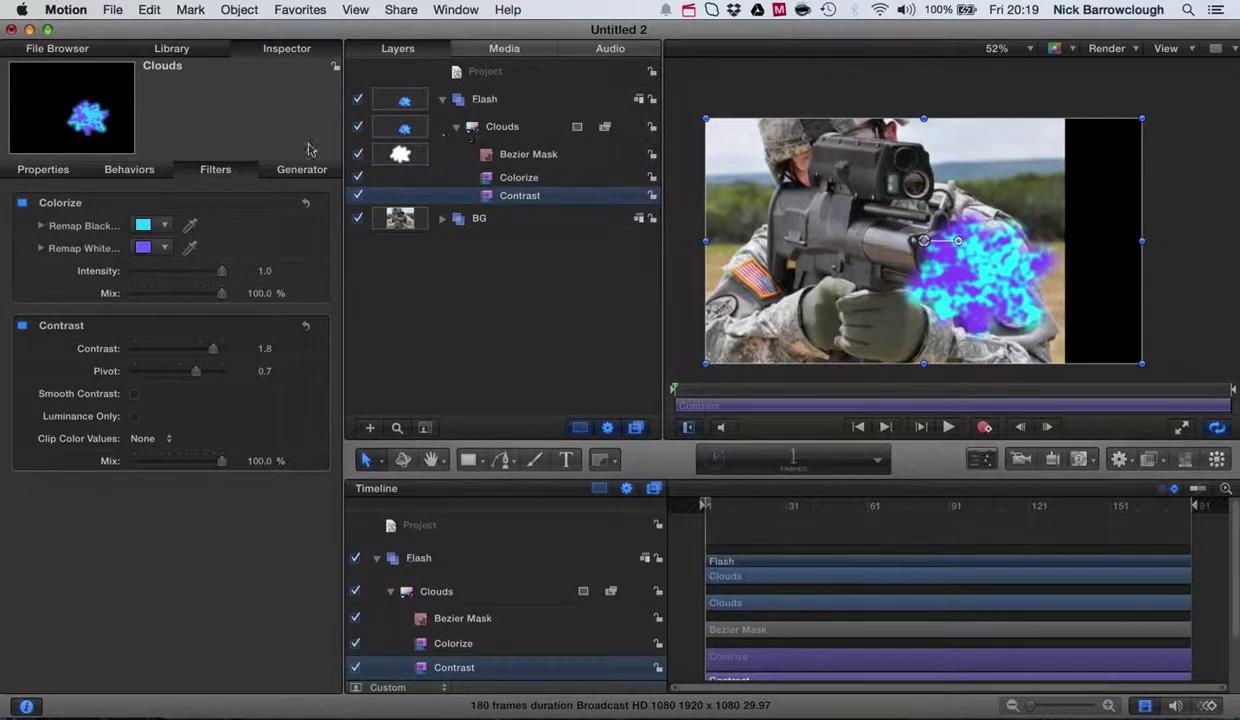
Step: Apply Directional Blur to the Clouds layer and drag its handle outward to streak the burst sideways
{"action": "left_click", "coordinate": [188, 48]}
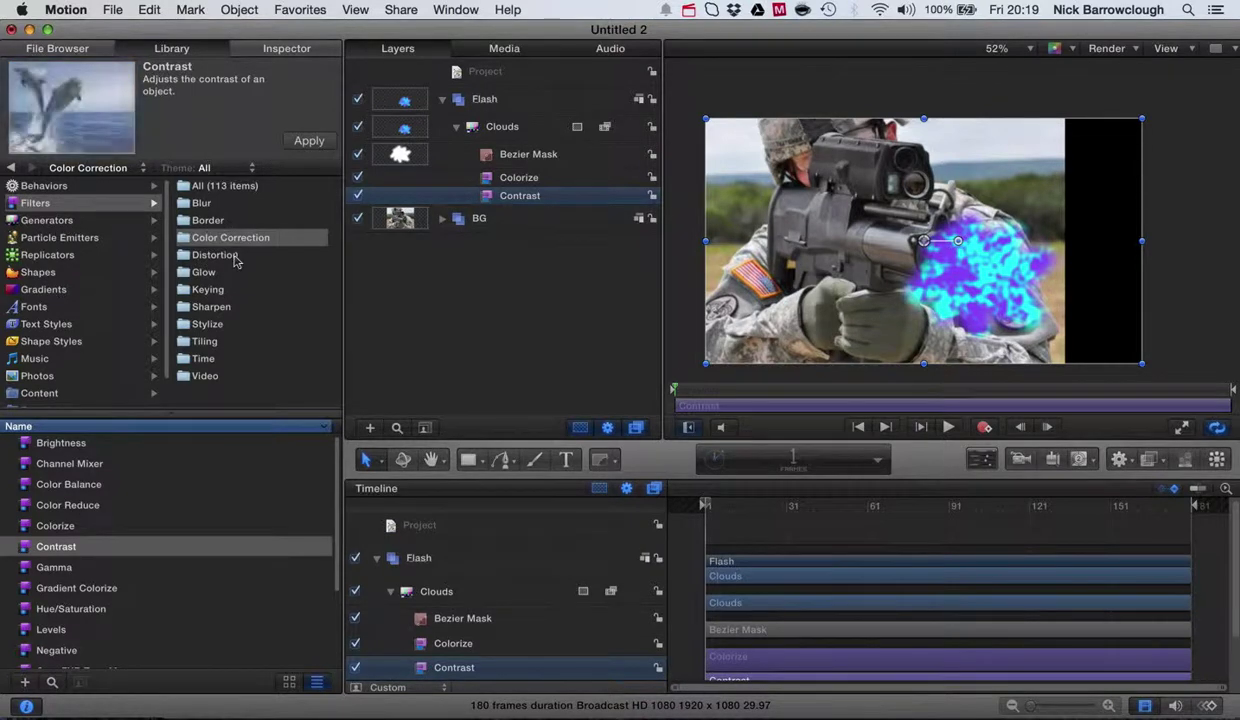
{"action": "left_click", "coordinate": [205, 203]}
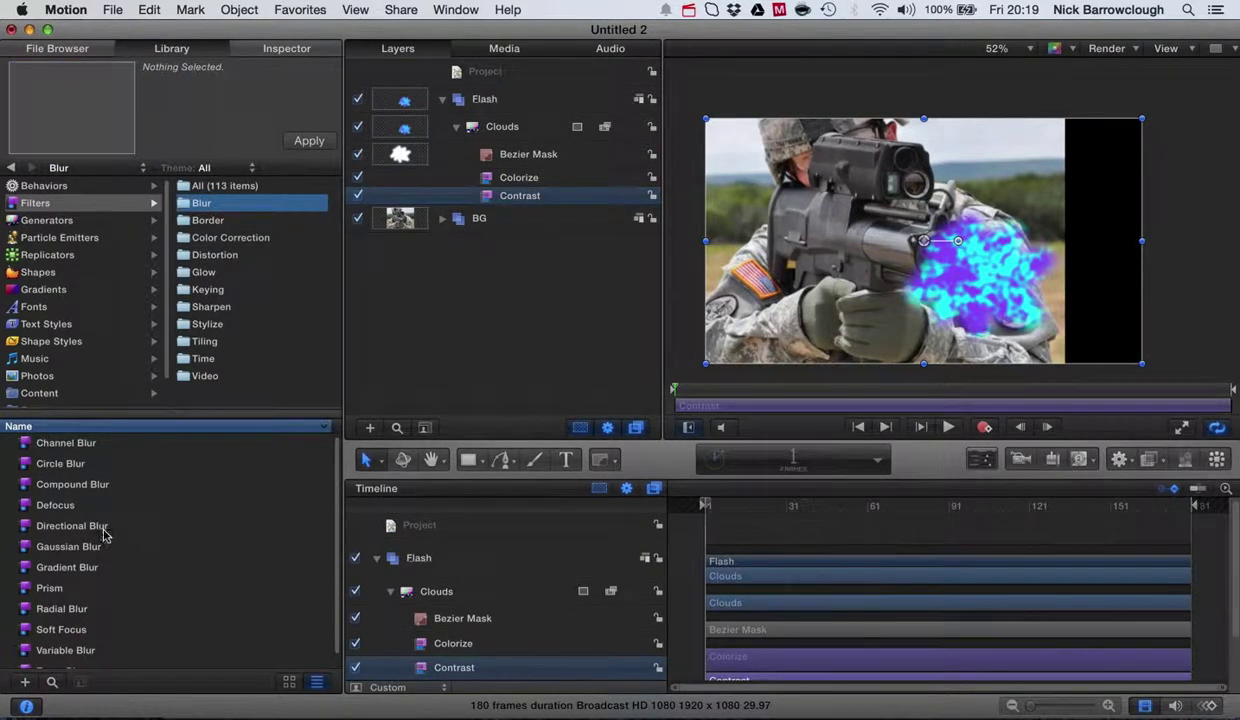
{"action": "left_click", "coordinate": [98, 527]}
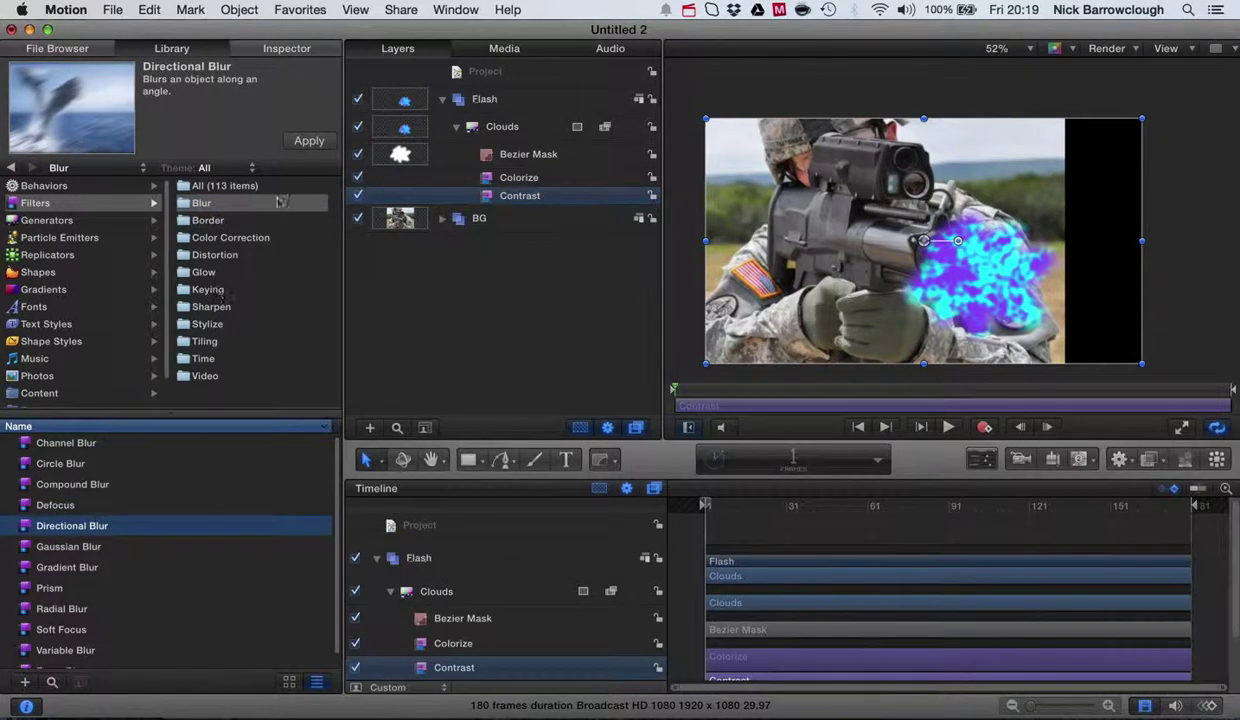
{"action": "left_click", "coordinate": [497, 136]}
{"action": "left_click", "coordinate": [313, 139]}
{"action": "mouse_move", "coordinate": [945, 245]}
{"action": "left_mouse_down"}
{"action": "mouse_move", "coordinate": [1085, 296]}
{"action": "mouse_move", "coordinate": [1127, 285]}
{"action": "mouse_move", "coordinate": [1000, 258]}
{"action": "mouse_move", "coordinate": [985, 270]}
{"action": "mouse_move", "coordinate": [957, 245]}
{"action": "mouse_move", "coordinate": [1030, 210]}
{"action": "mouse_move", "coordinate": [1016, 274]}
{"action": "mouse_move", "coordinate": [1084, 274]}
{"action": "left_mouse_up"}
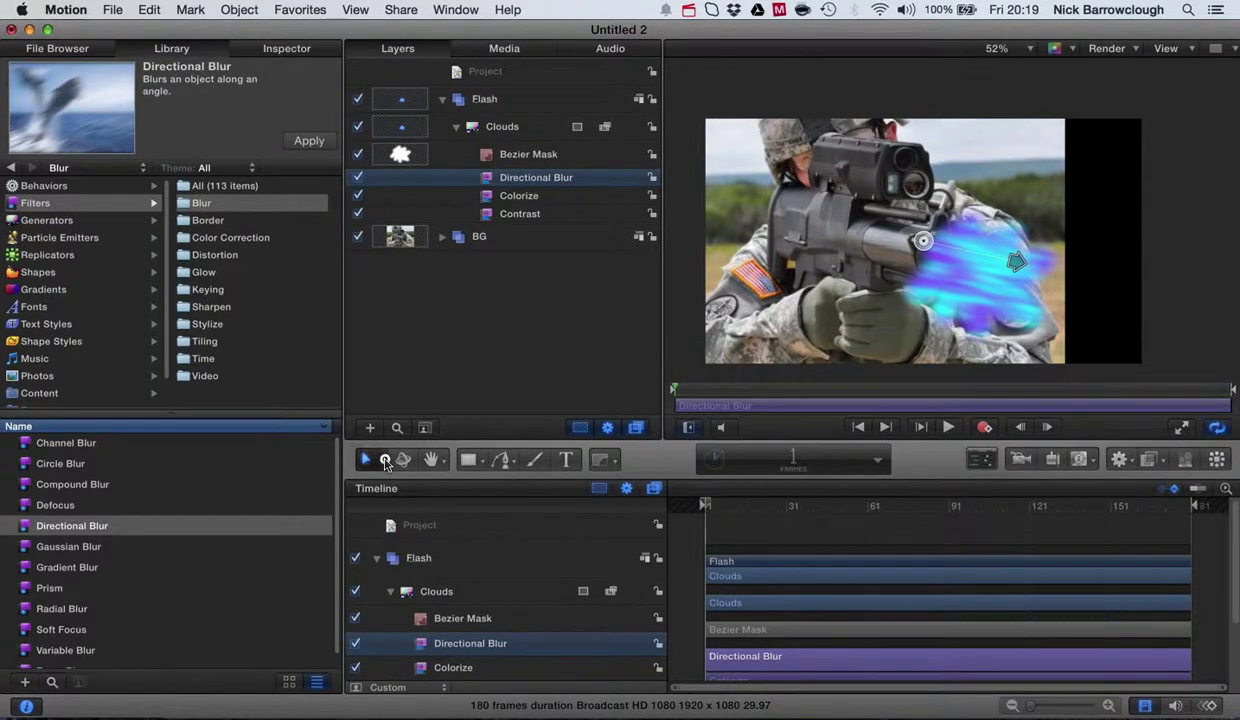
{"action": "left_click_drag", "start_coordinate": [364, 459], "coordinate": [401, 487]}
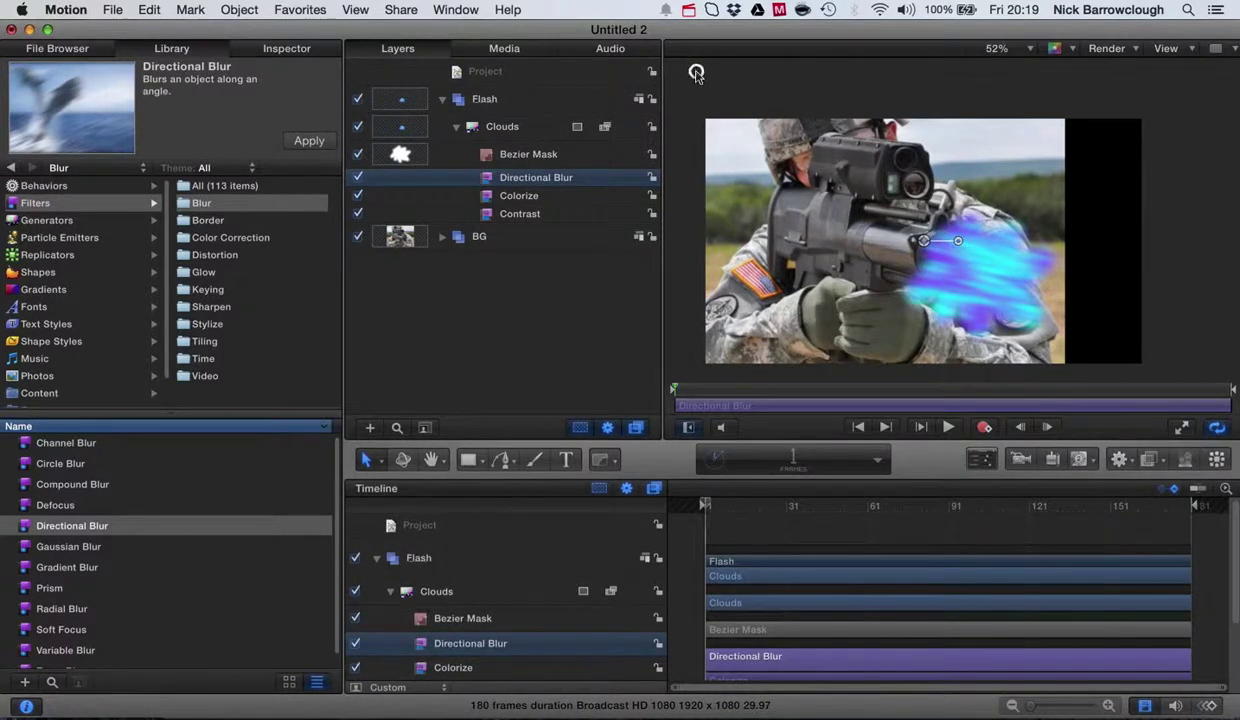
{"action": "left_click", "coordinate": [1003, 274]}
Step: Set the Flash group's Opacity to 74.17%, then collapse the Clouds and Flash groups
{"action": "left_click", "coordinate": [505, 128]}
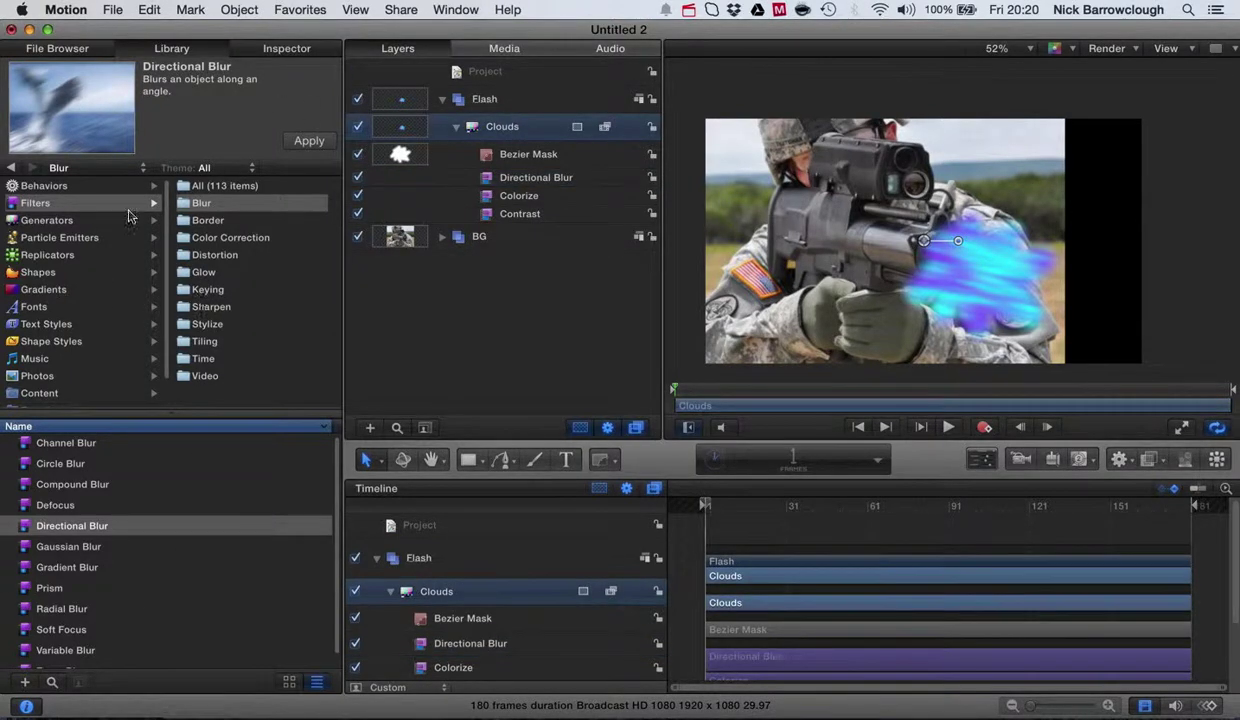
{"action": "left_click", "coordinate": [285, 52]}
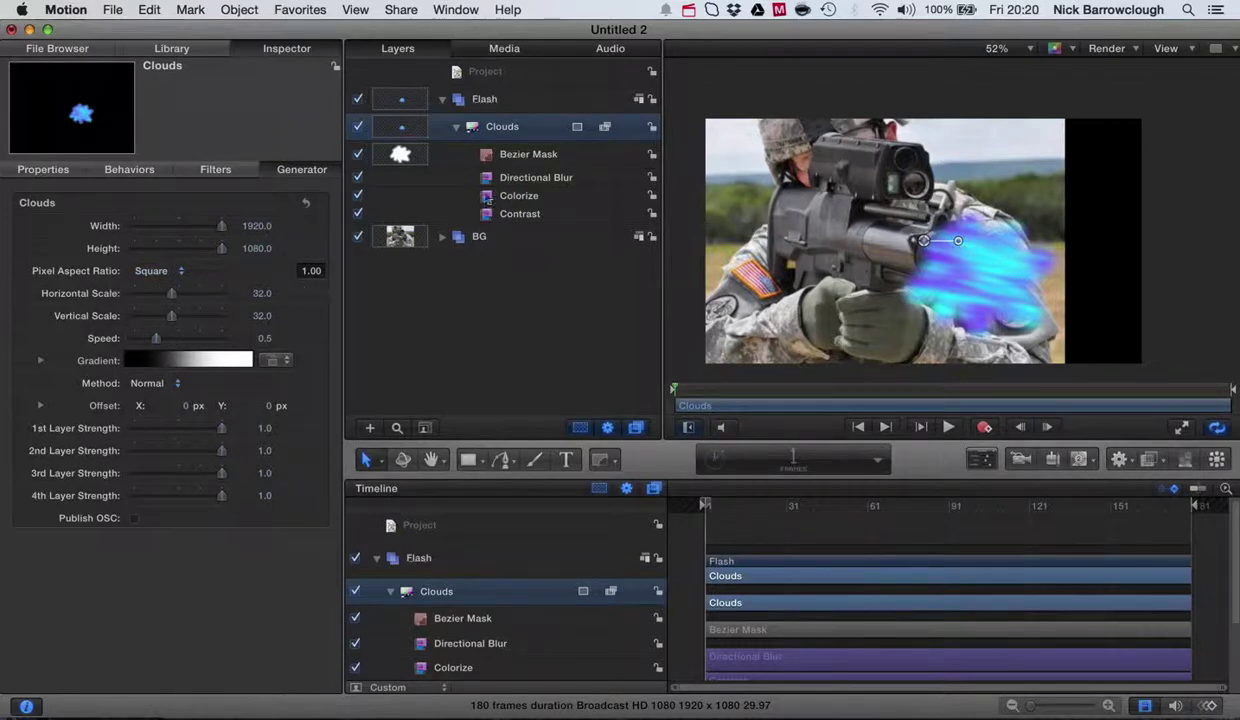
{"action": "left_click", "coordinate": [487, 102]}
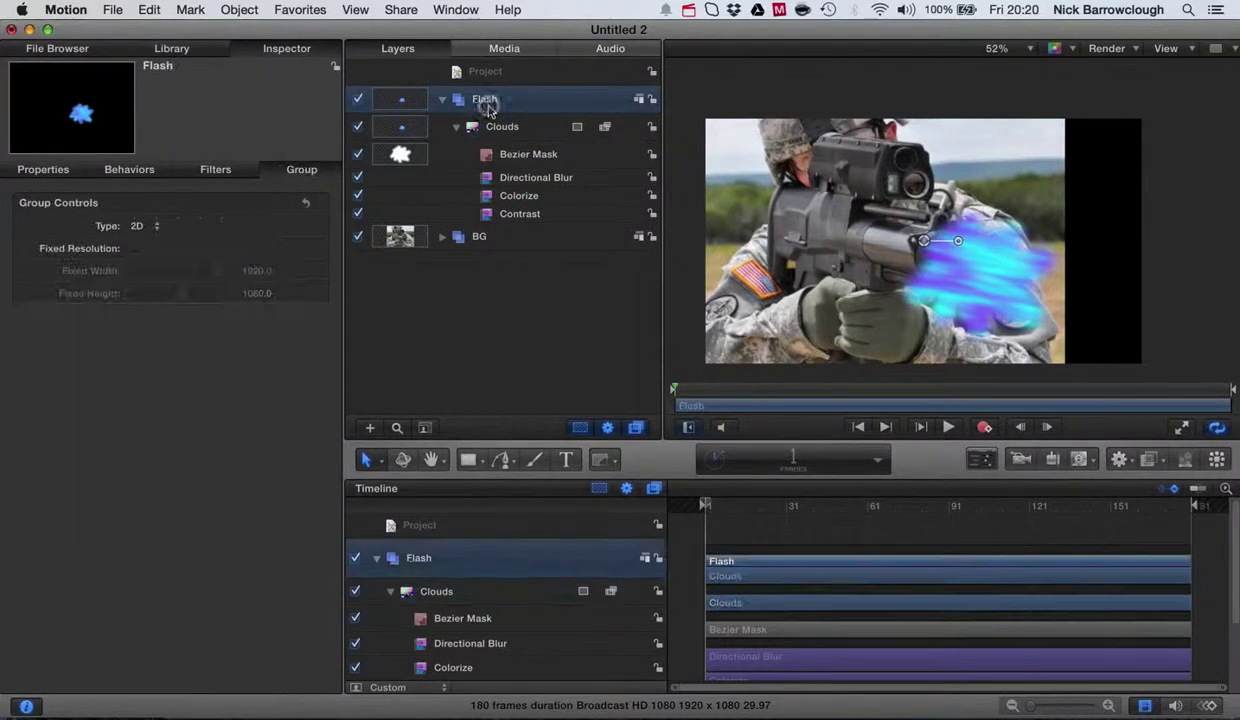
{"action": "left_click", "coordinate": [40, 169]}
{"action": "mouse_move", "coordinate": [219, 371]}
{"action": "left_mouse_down"}
{"action": "mouse_move", "coordinate": [188, 371]}
{"action": "mouse_move", "coordinate": [200, 374]}
{"action": "left_mouse_up"}
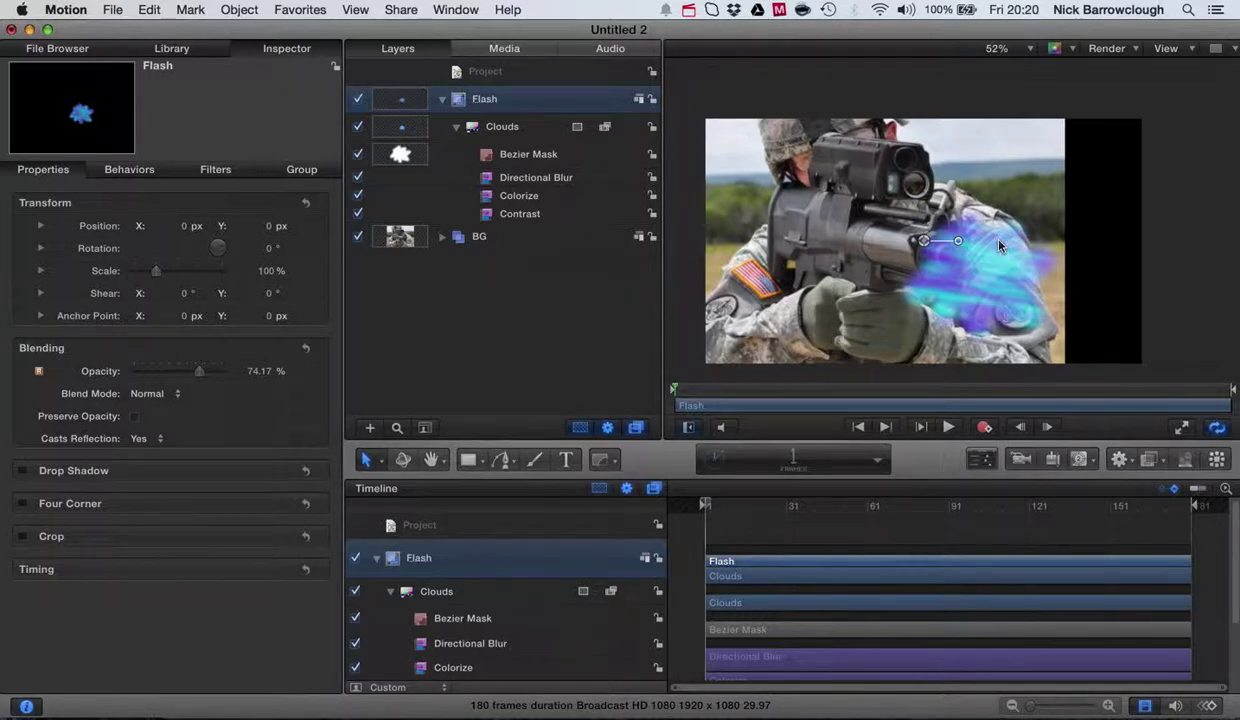
{"action": "left_click", "coordinate": [457, 127]}
{"action": "left_click", "coordinate": [442, 99]}
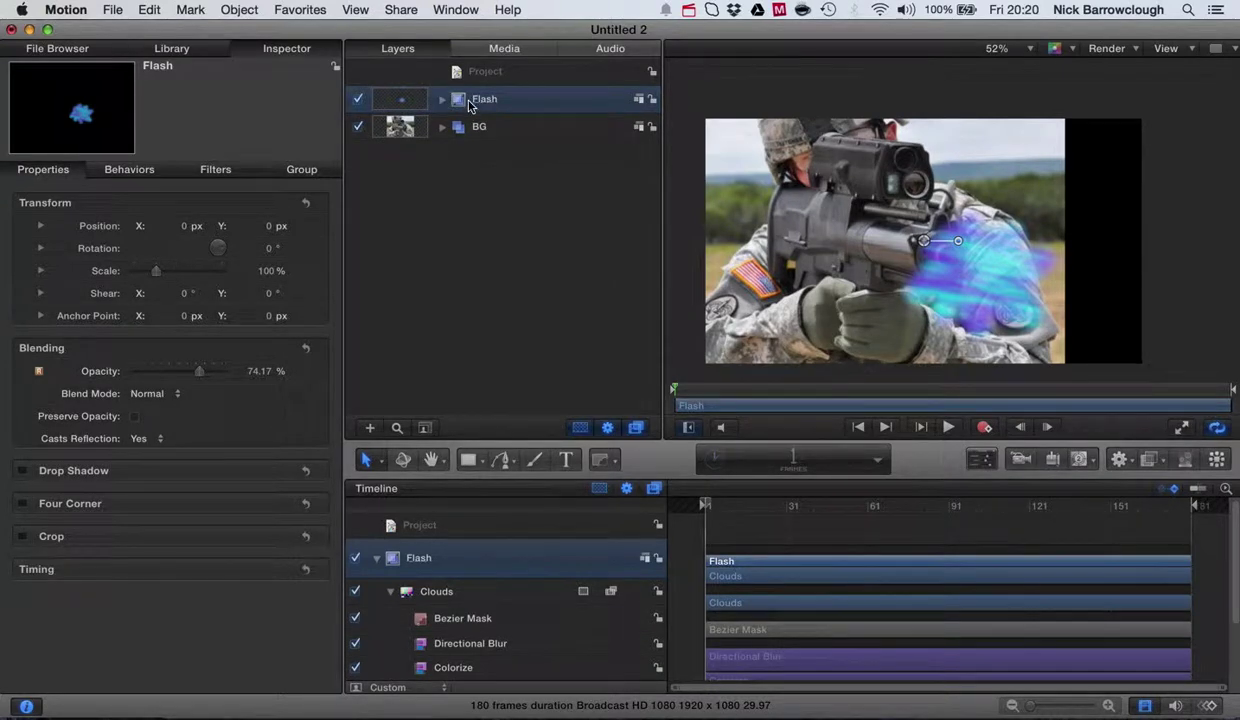
Step: Duplicate the Flash group and name the copy 'Flash'
{"action": "right_click", "coordinate": [470, 104]}
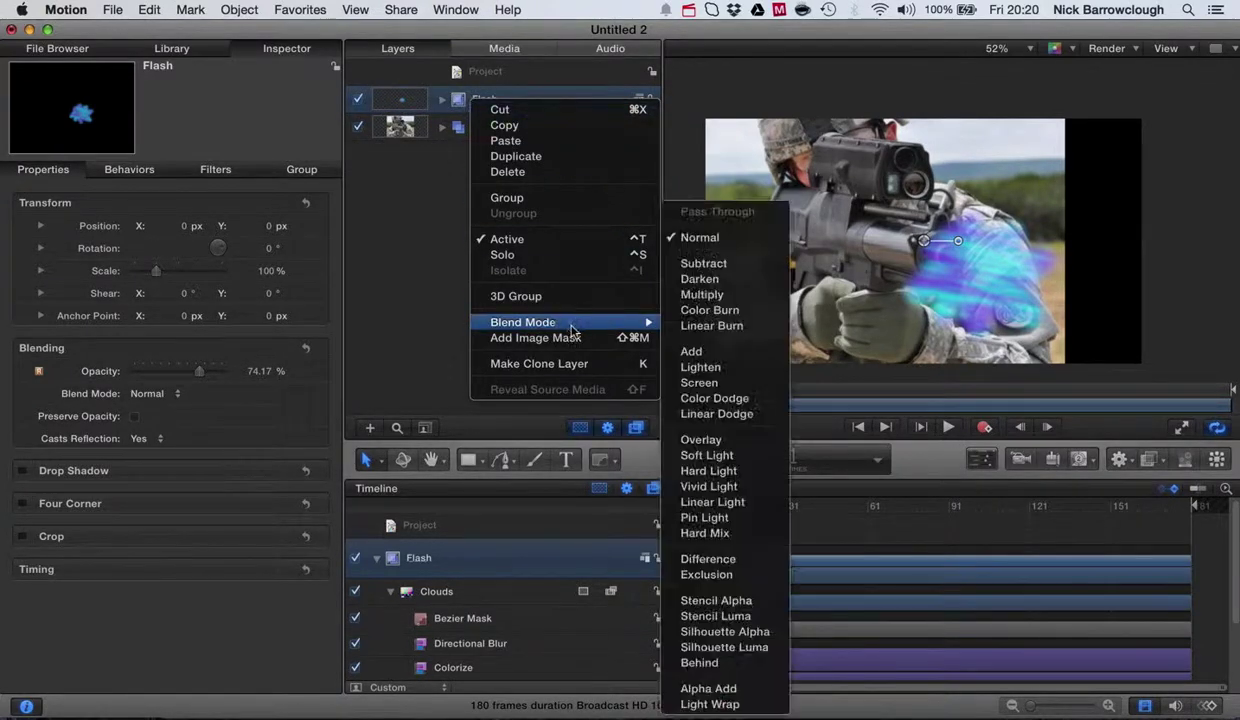
{"action": "left_click", "coordinate": [515, 157]}
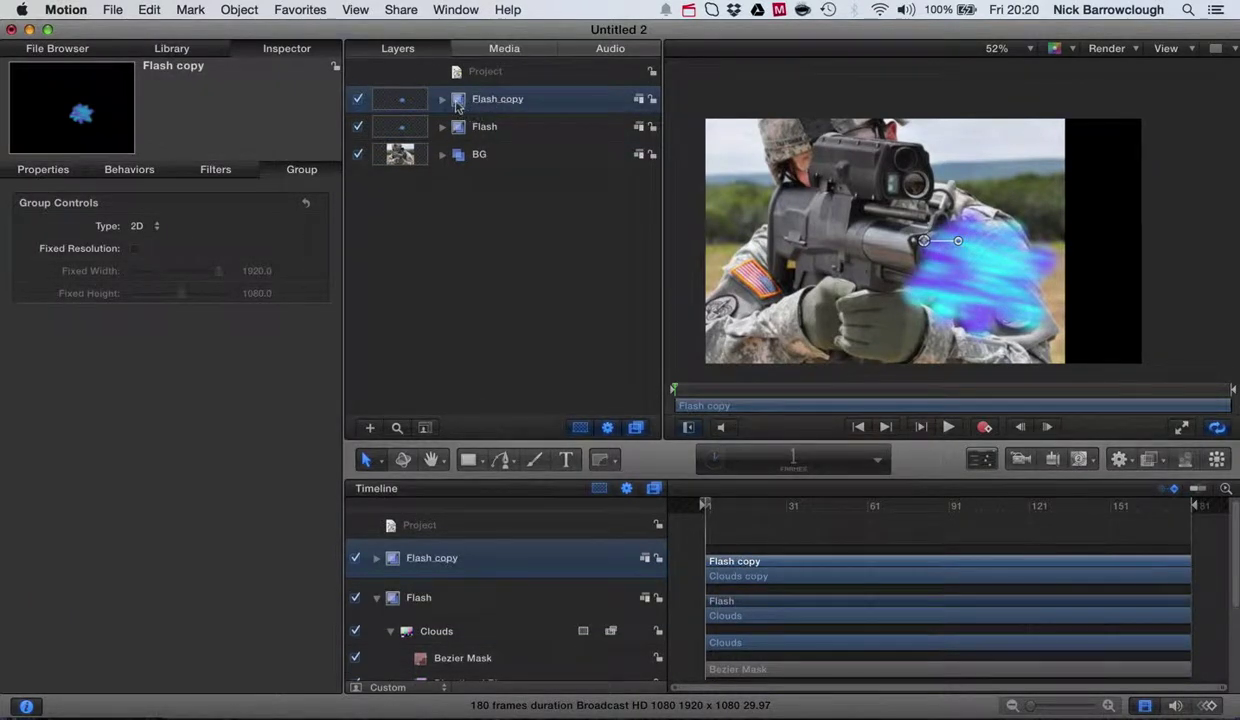
{"action": "double_click", "coordinate": [505, 103]}
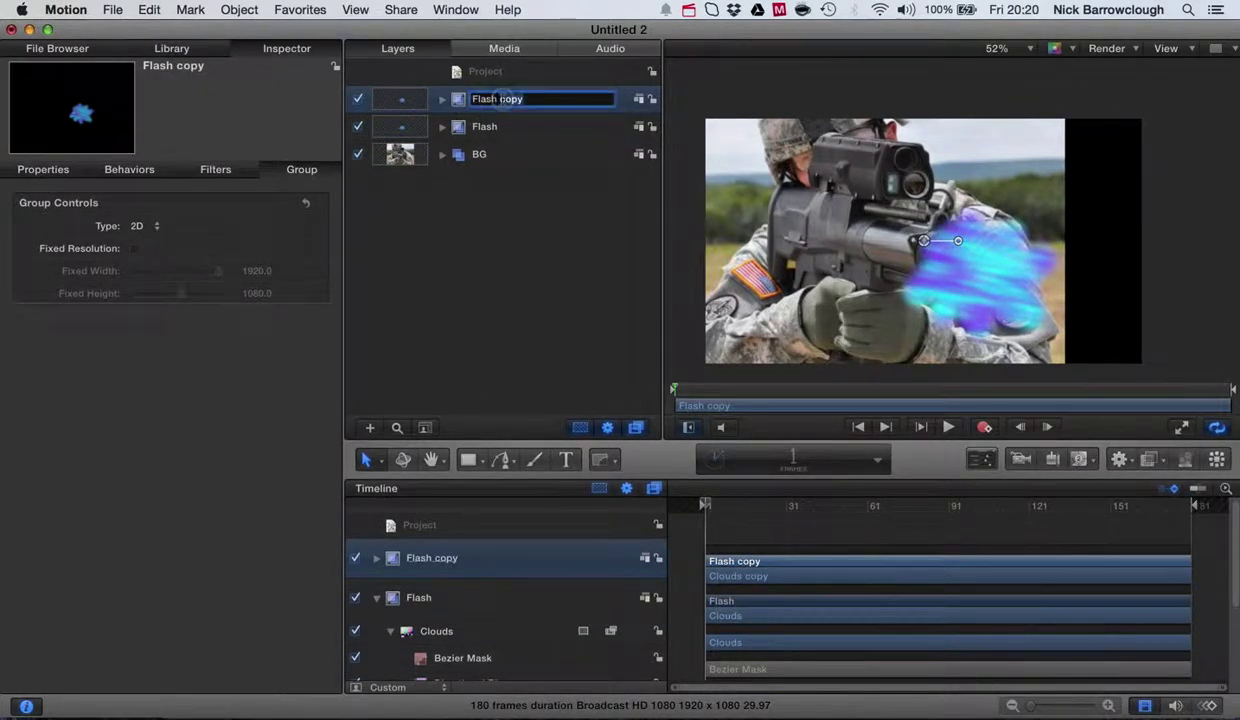
{"action": "type", "text": "Flas"}
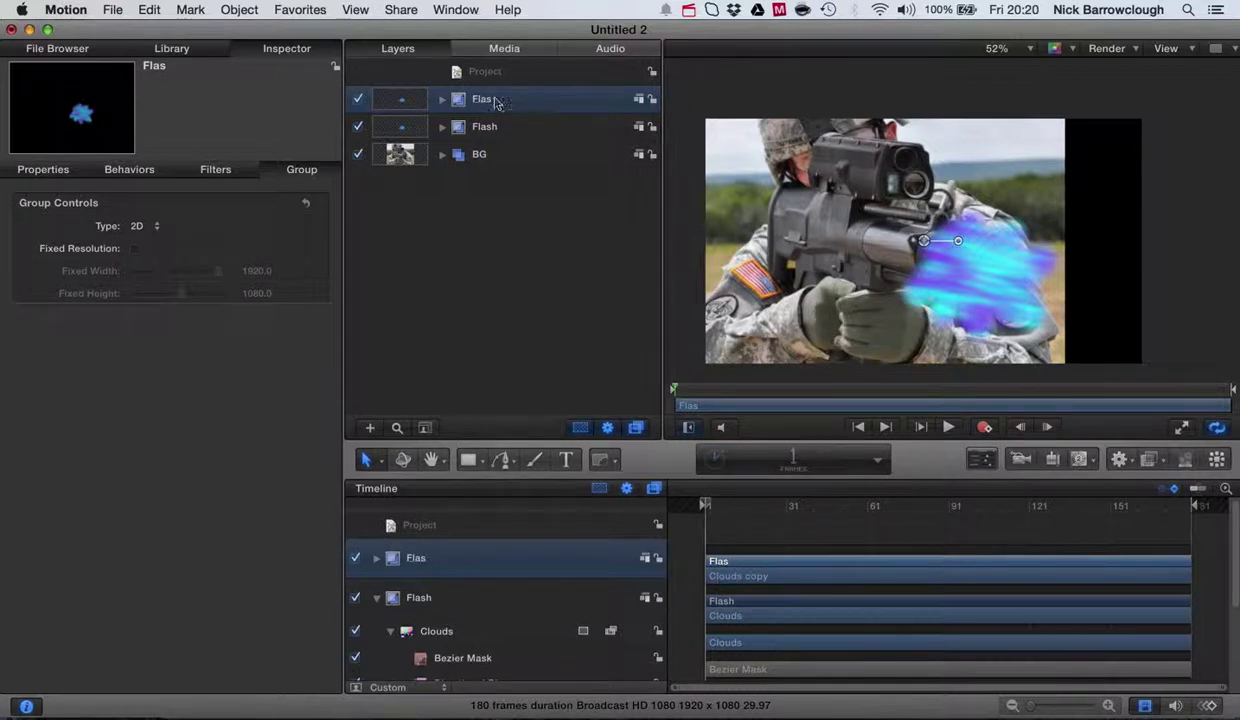
{"action": "double_click", "coordinate": [496, 103]}
{"action": "type", "text": "h"}
{"action": "key", "text": "Return"}
Step: Rename the original group 'Flash1' and switch it off
{"action": "double_click", "coordinate": [487, 129]}
{"action": "type", "text": "1"}
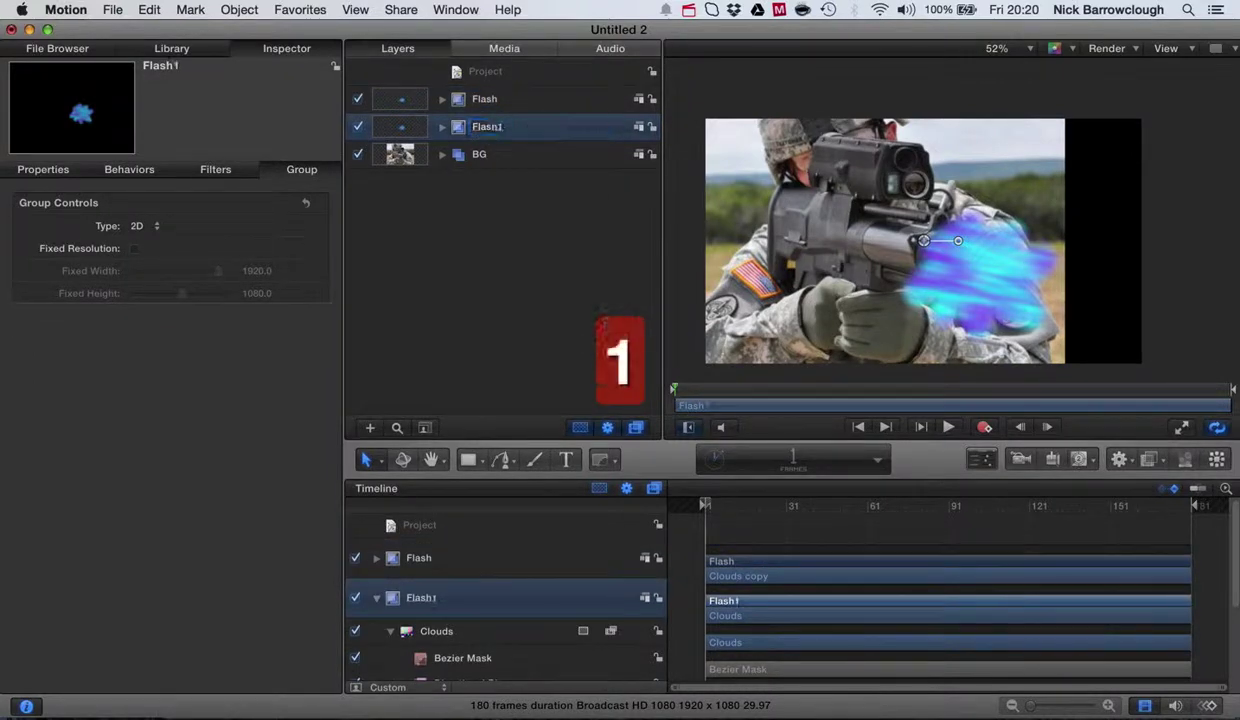
{"action": "left_click", "coordinate": [499, 104]}
{"action": "left_click", "coordinate": [358, 126]}
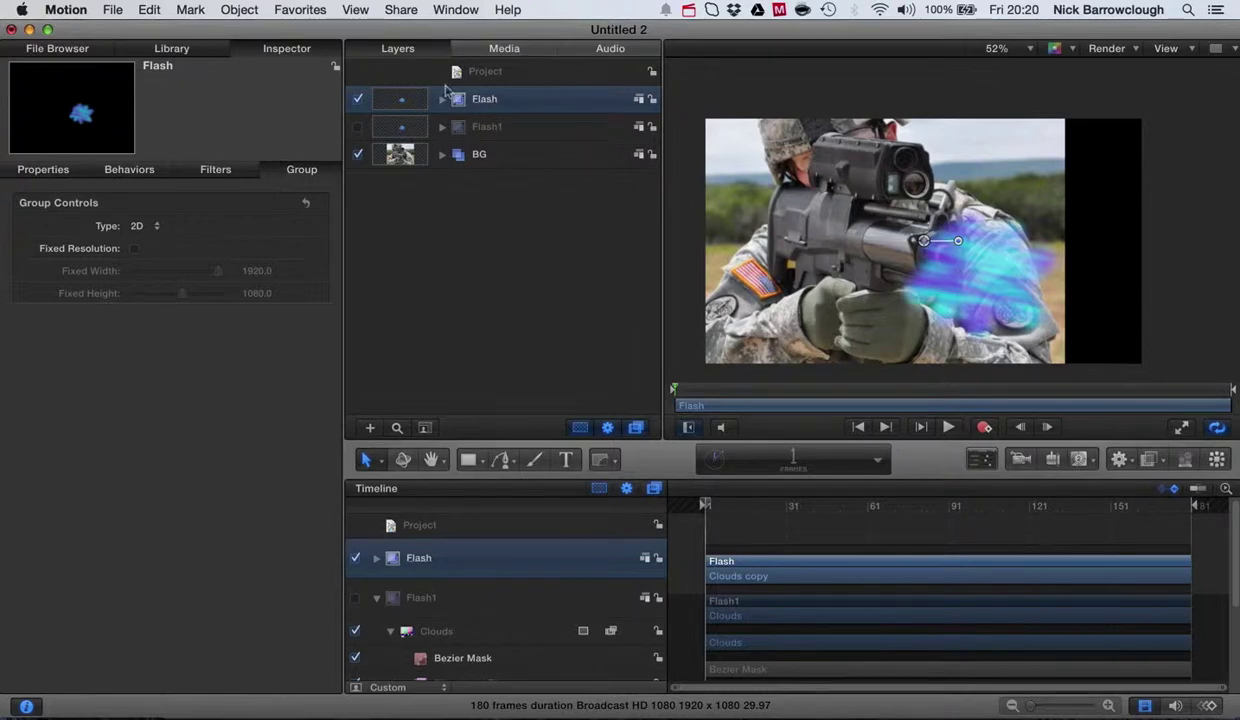
Step: Select the Clouds copy's Bezier Mask with the Edit Points tool active
{"action": "left_click", "coordinate": [441, 101]}
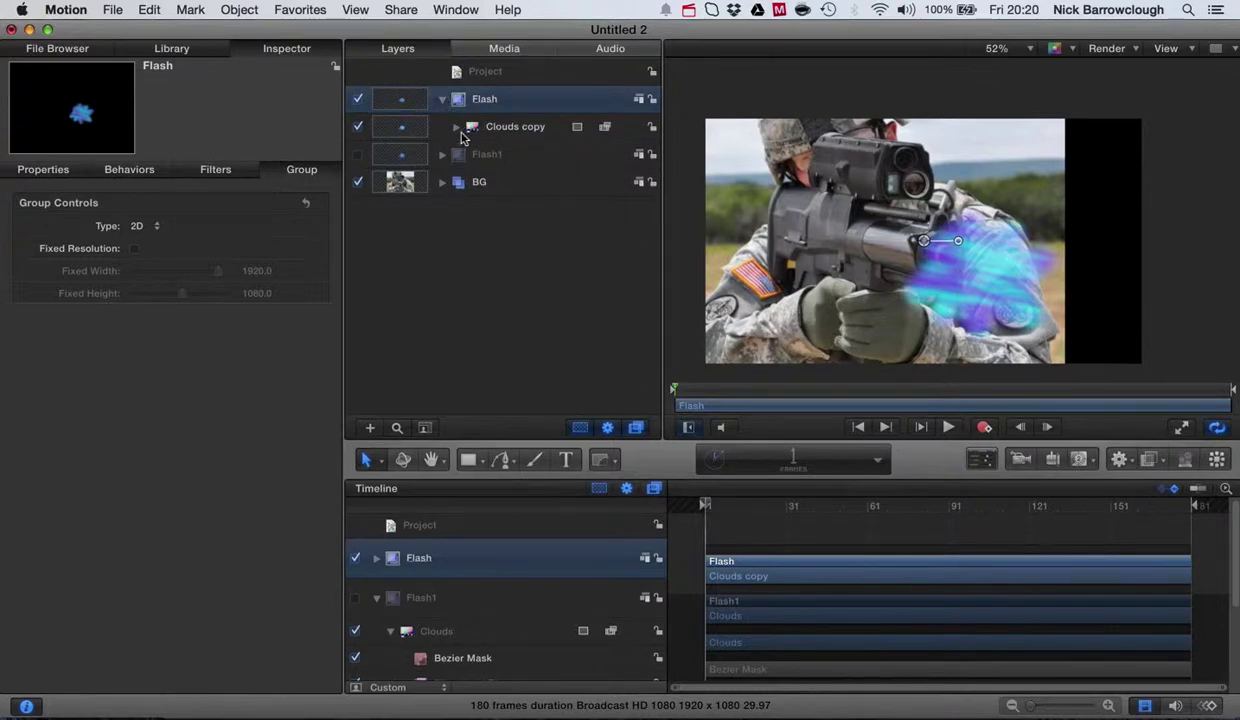
{"action": "left_click", "coordinate": [456, 127]}
{"action": "left_click", "coordinate": [529, 156]}
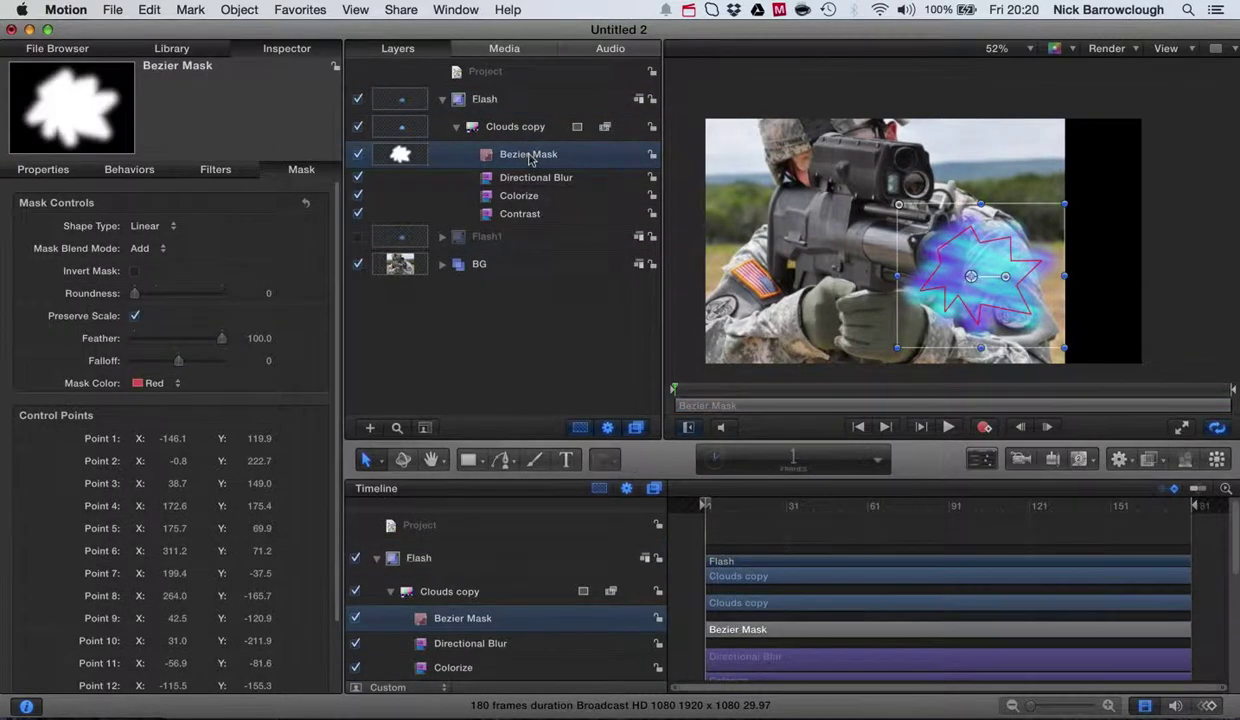
{"action": "left_click", "coordinate": [380, 461]}
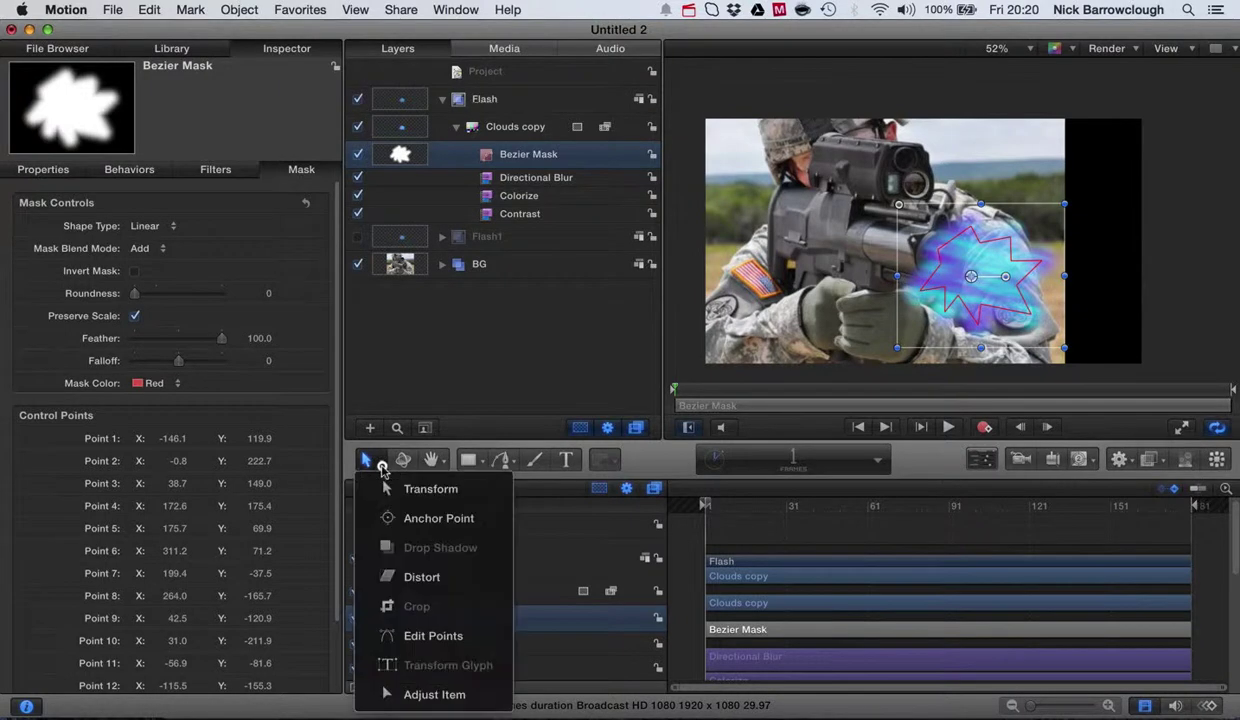
{"action": "left_click", "coordinate": [440, 630]}
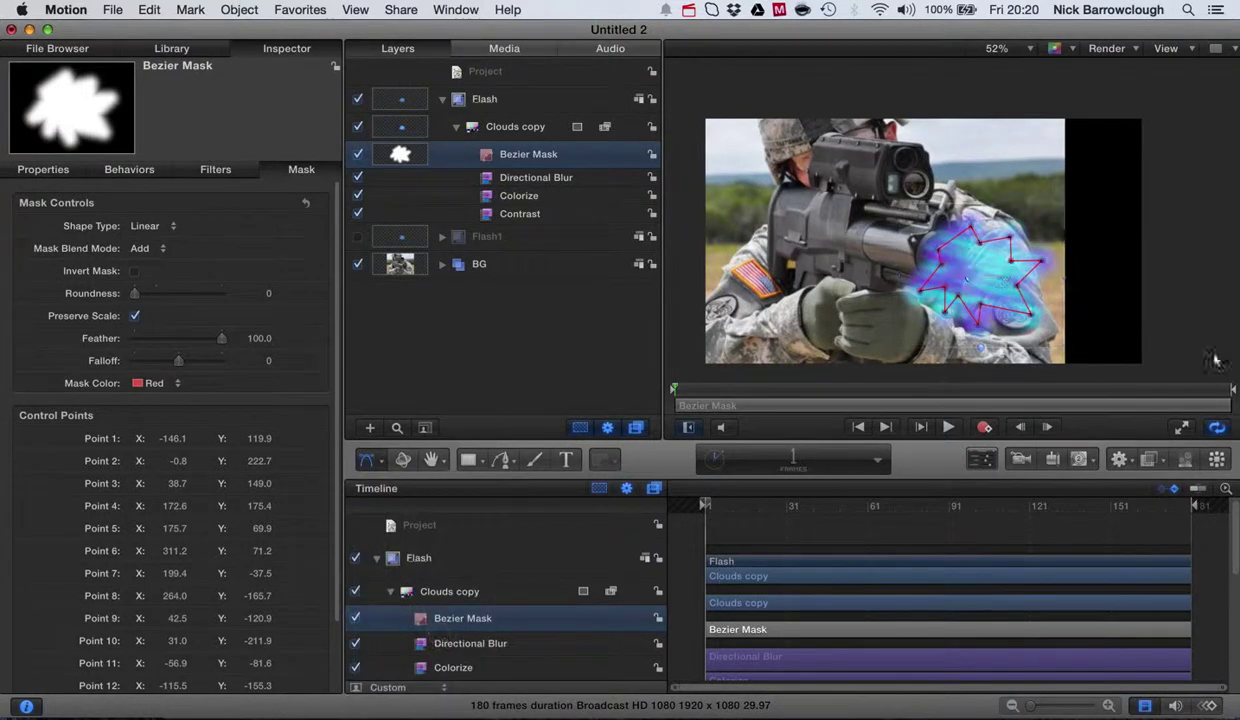
Step: Delete four control points from the Bezier Mask, leaving eleven
{"action": "right_click", "coordinate": [1040, 263]}
{"action": "left_click", "coordinate": [1040, 316]}
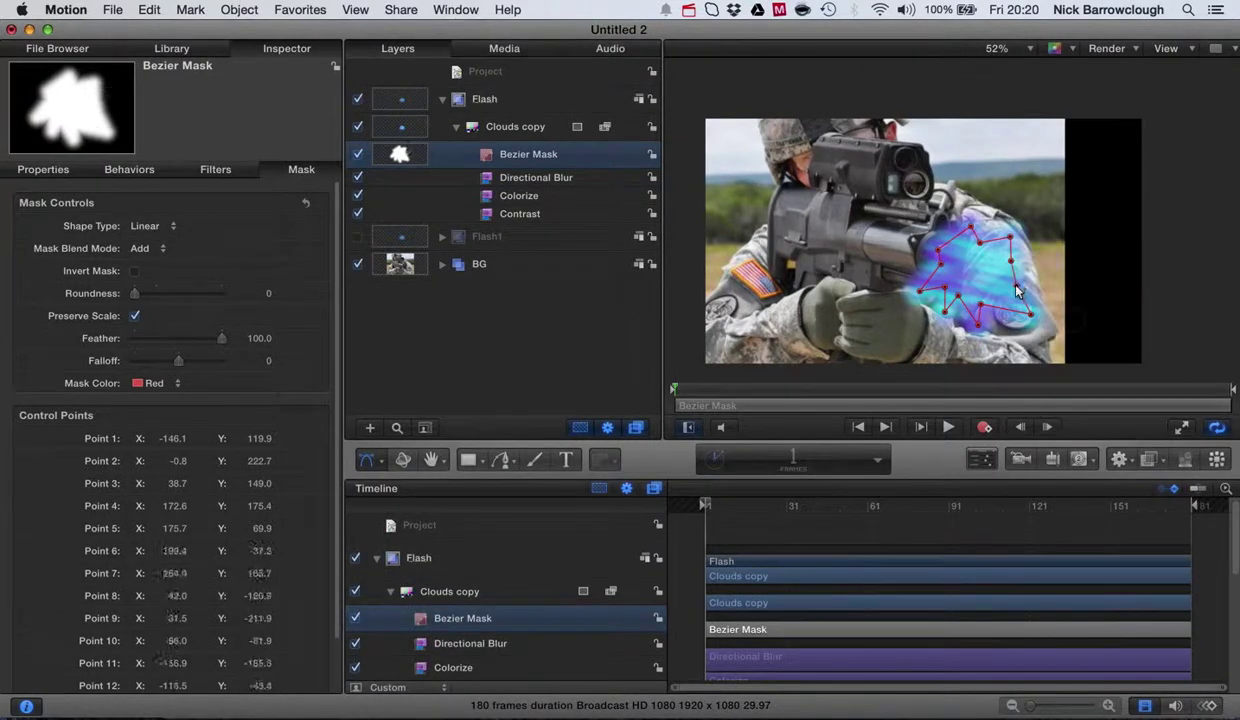
{"action": "right_click", "coordinate": [1017, 291]}
{"action": "left_click", "coordinate": [1038, 349]}
{"action": "right_click", "coordinate": [1030, 315]}
{"action": "left_click", "coordinate": [1055, 375]}
{"action": "right_click", "coordinate": [983, 313]}
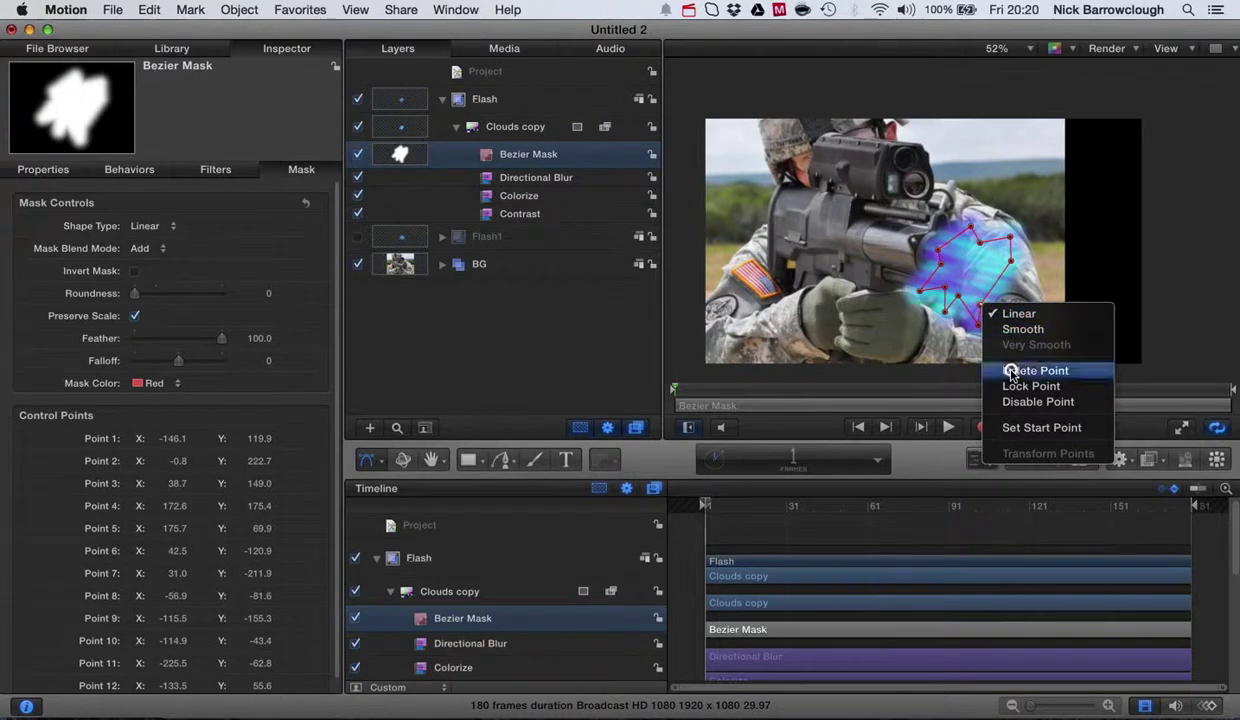
{"action": "left_click", "coordinate": [1002, 368]}
Step: Delete three more points to leave seven, then pull a point in toward the barrel
{"action": "right_click", "coordinate": [978, 326]}
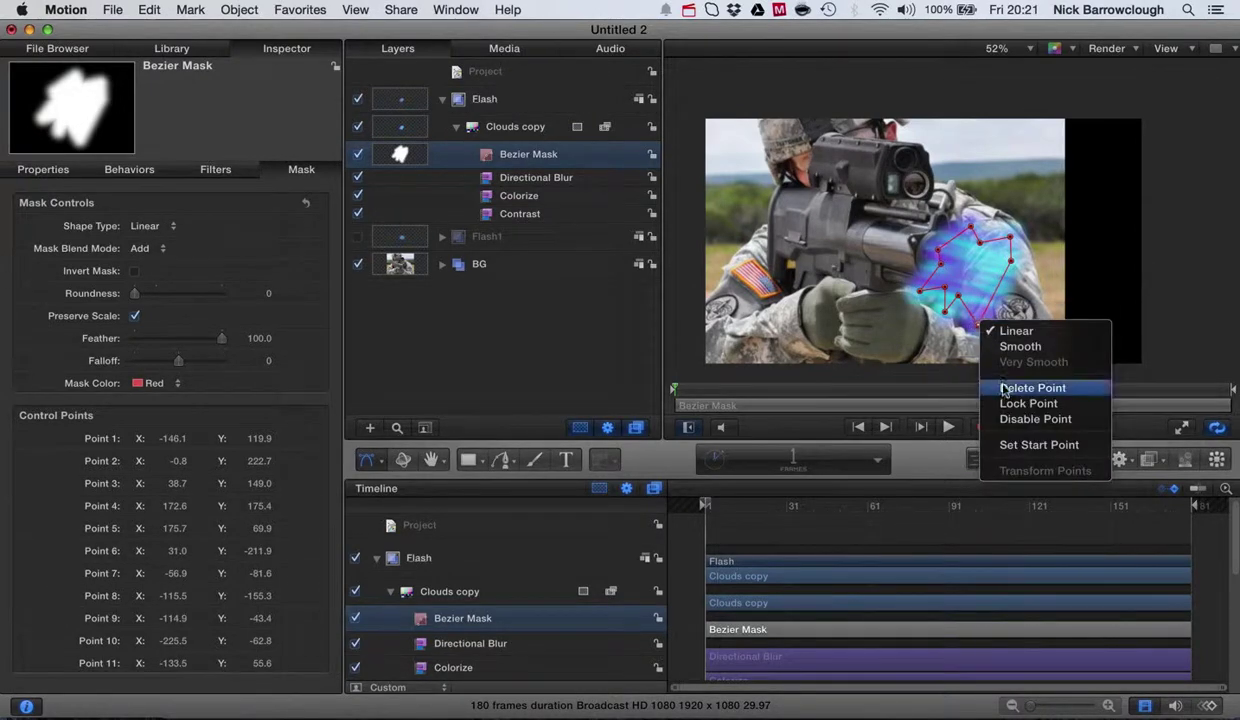
{"action": "left_click", "coordinate": [1015, 386]}
{"action": "right_click", "coordinate": [960, 302]}
{"action": "left_click", "coordinate": [993, 354]}
{"action": "right_click", "coordinate": [950, 315]}
{"action": "left_click", "coordinate": [991, 364]}
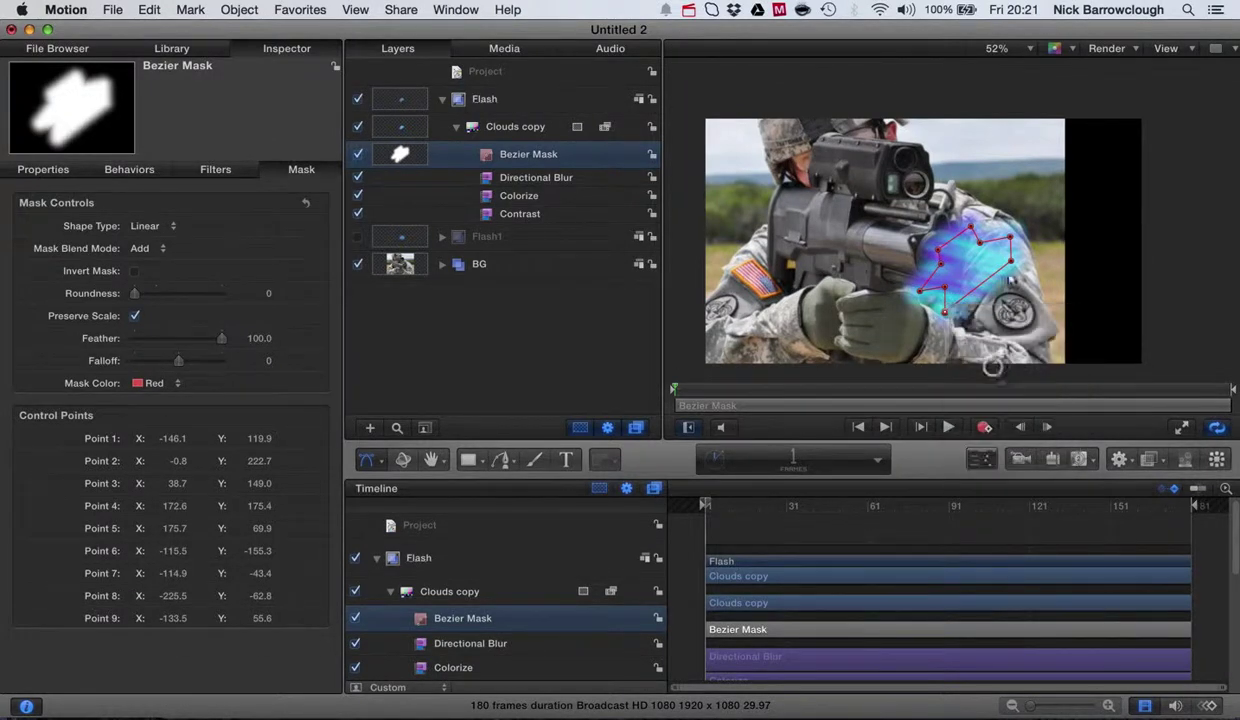
{"action": "right_click", "coordinate": [1012, 243]}
{"action": "left_click", "coordinate": [1045, 302]}
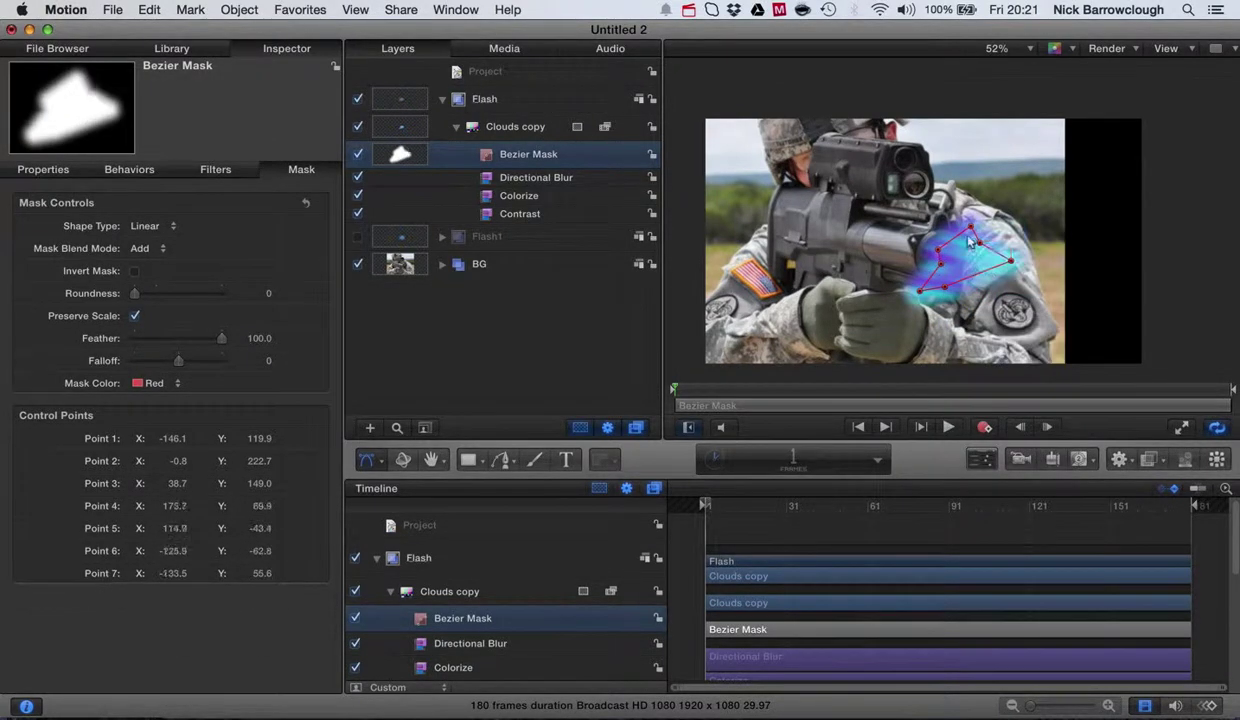
{"action": "left_click_drag", "start_coordinate": [968, 228], "coordinate": [943, 268]}
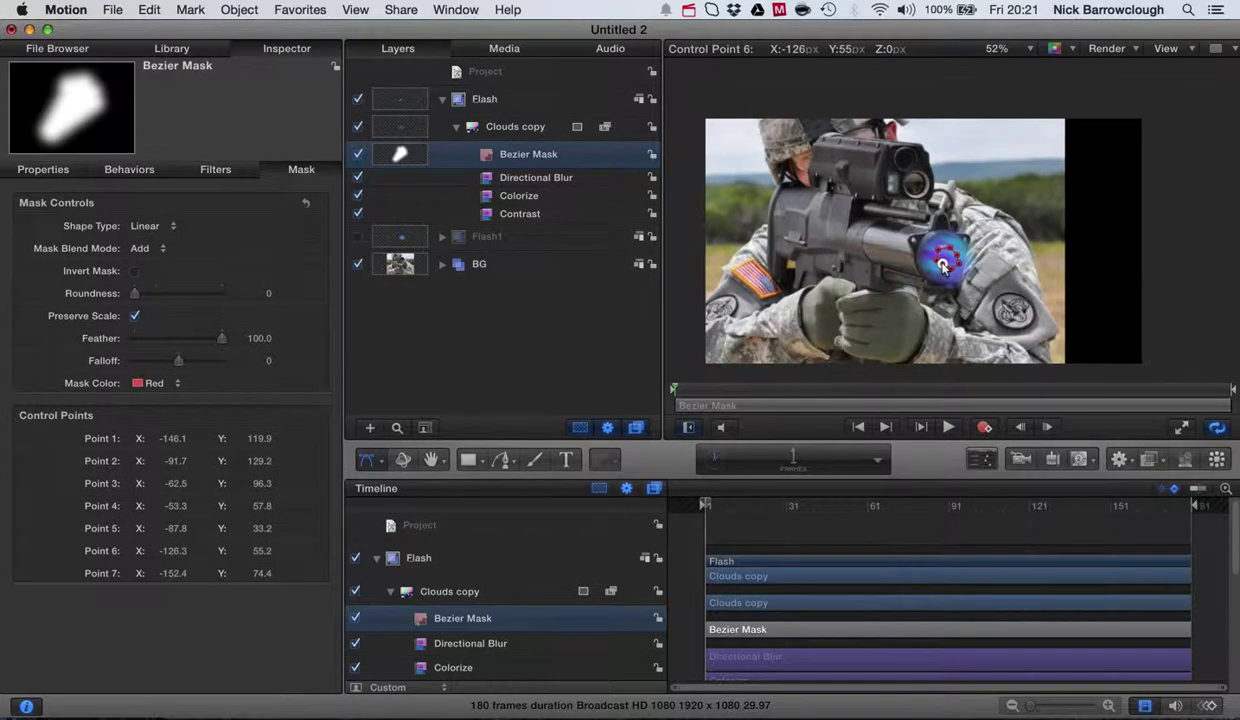
Step: Resize the Clouds copy to 1169×1054 with scales 41 and 40 and position it on the barrel
{"action": "left_click", "coordinate": [1168, 255]}
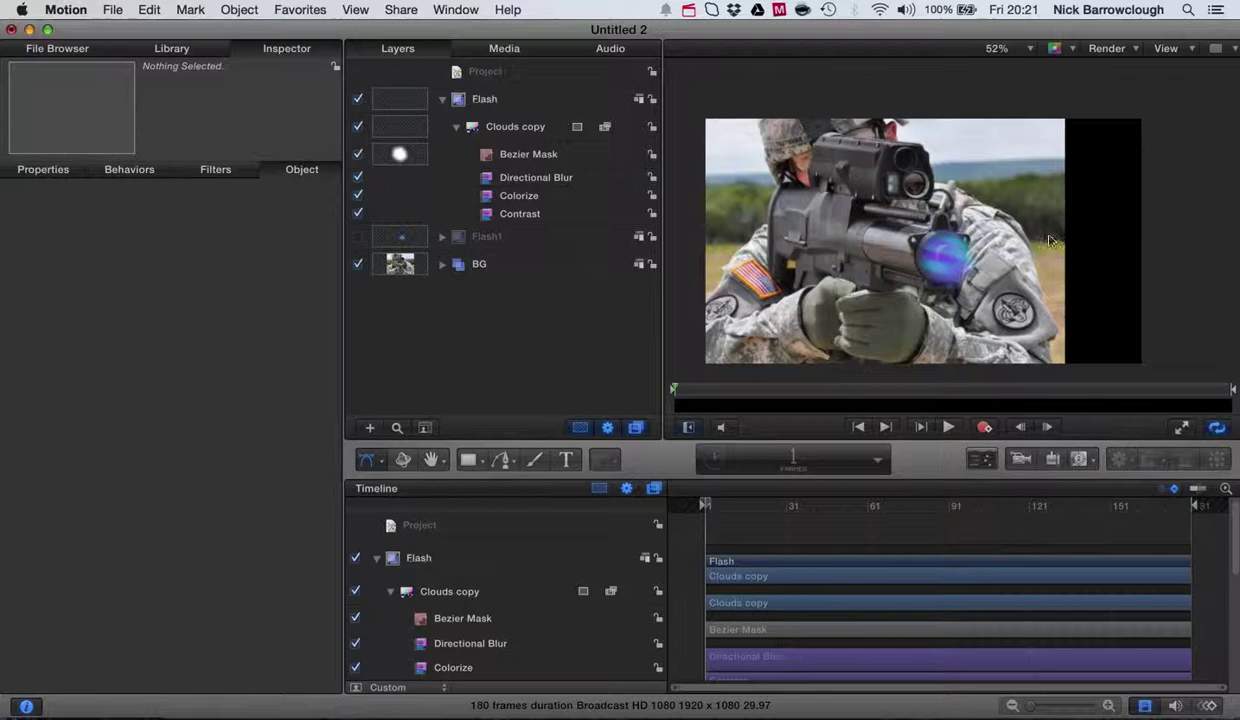
{"action": "left_click", "coordinate": [501, 127]}
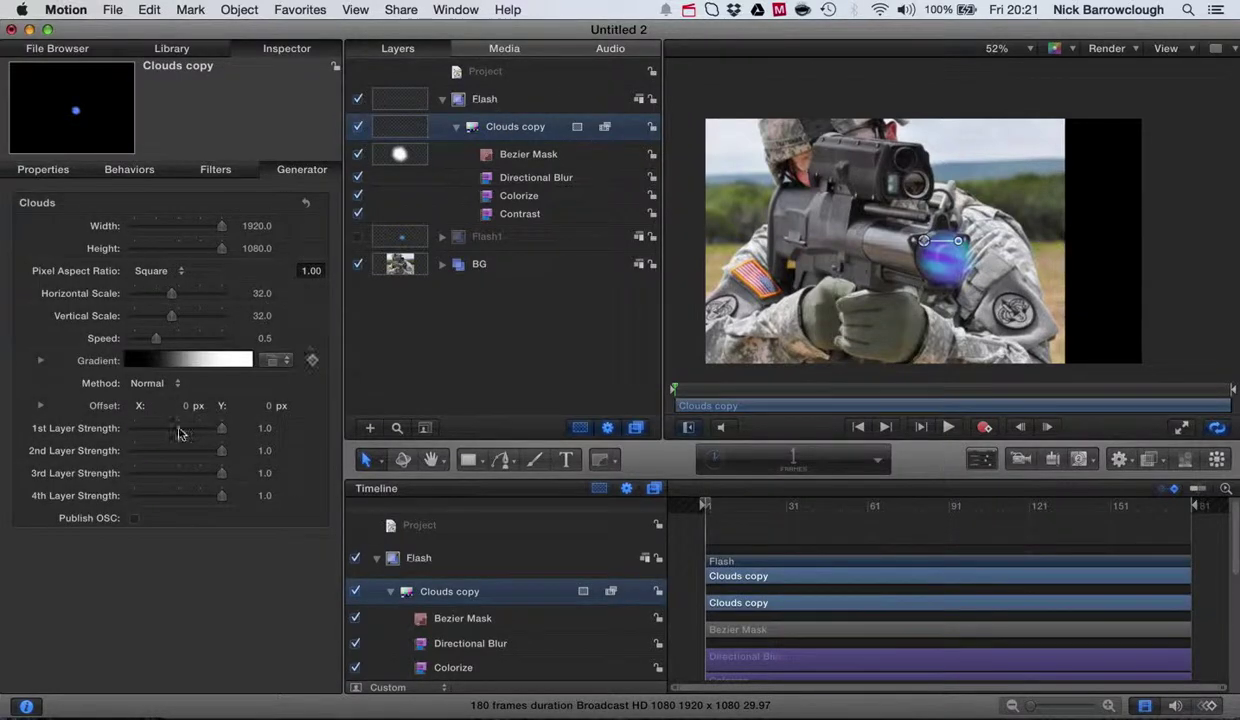
{"action": "left_click_drag", "start_coordinate": [219, 225], "coordinate": [187, 225]}
{"action": "left_click_drag", "start_coordinate": [155, 293], "coordinate": [186, 298]}
{"action": "left_click_drag", "start_coordinate": [221, 250], "coordinate": [218, 250]}
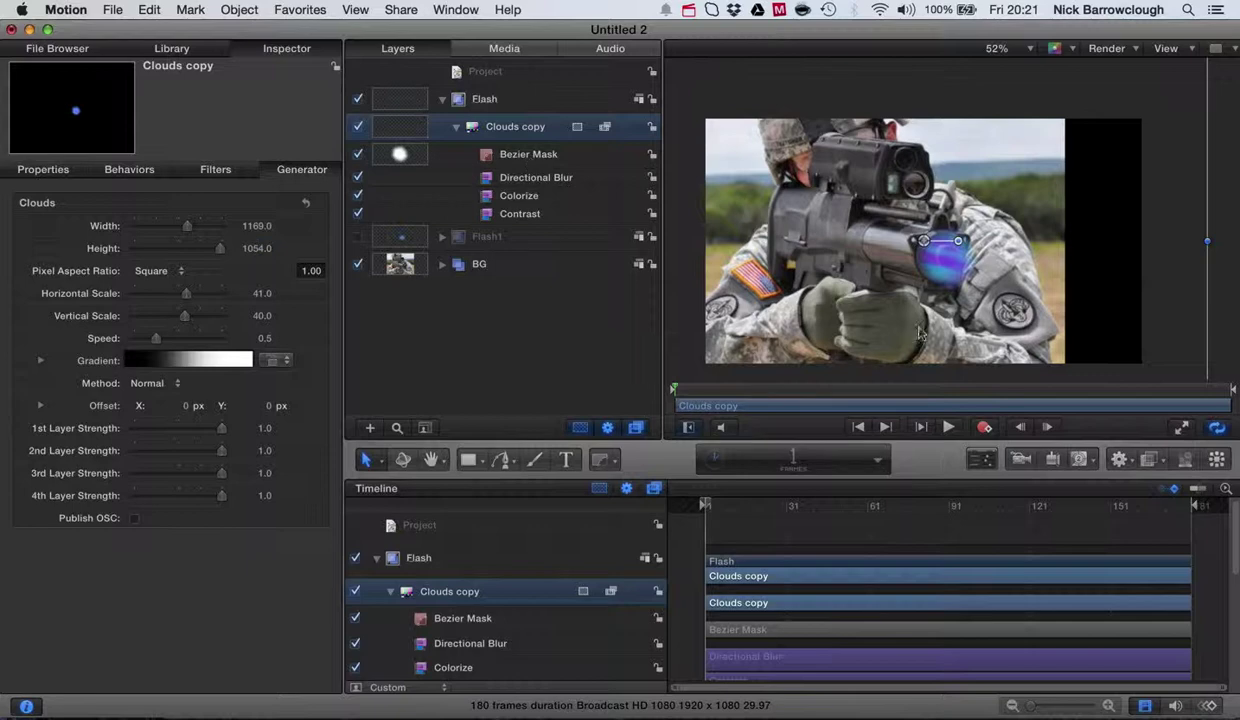
{"action": "left_click_drag", "start_coordinate": [928, 250], "coordinate": [933, 240]}
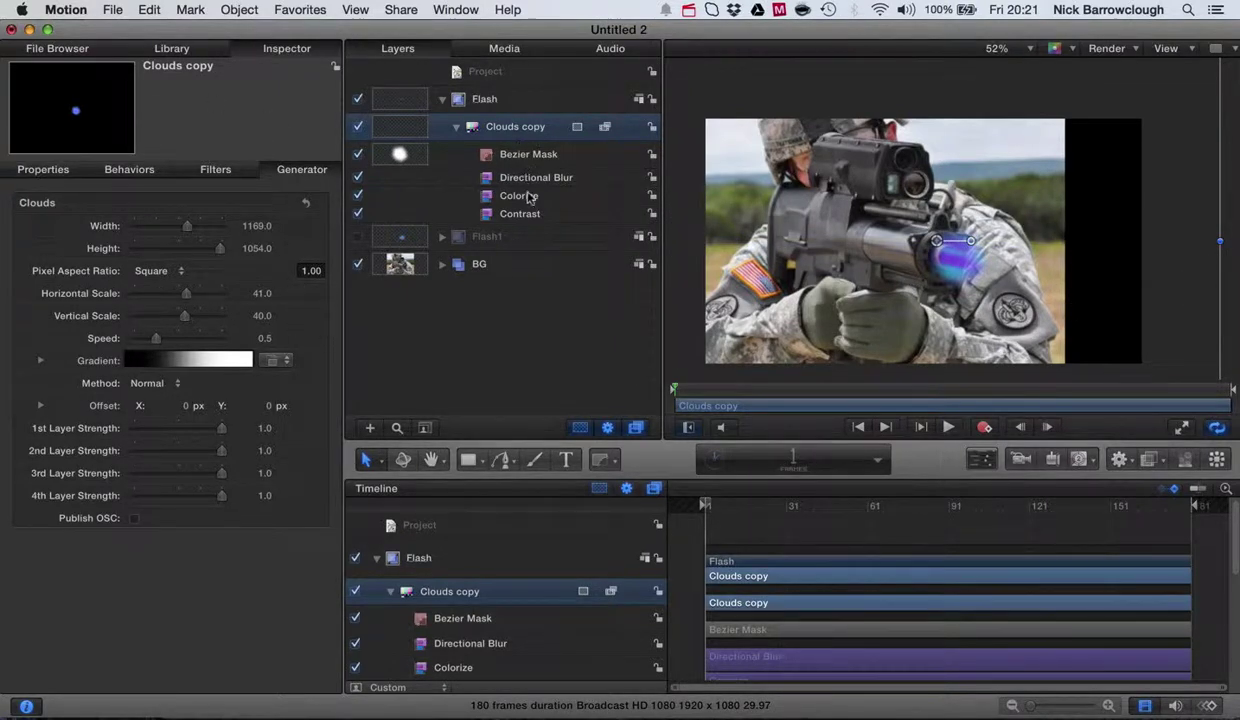
Step: Ease the Clouds copy's Directional Blur to Amount 80.4 at Angle 336.6
{"action": "left_click", "coordinate": [530, 178]}
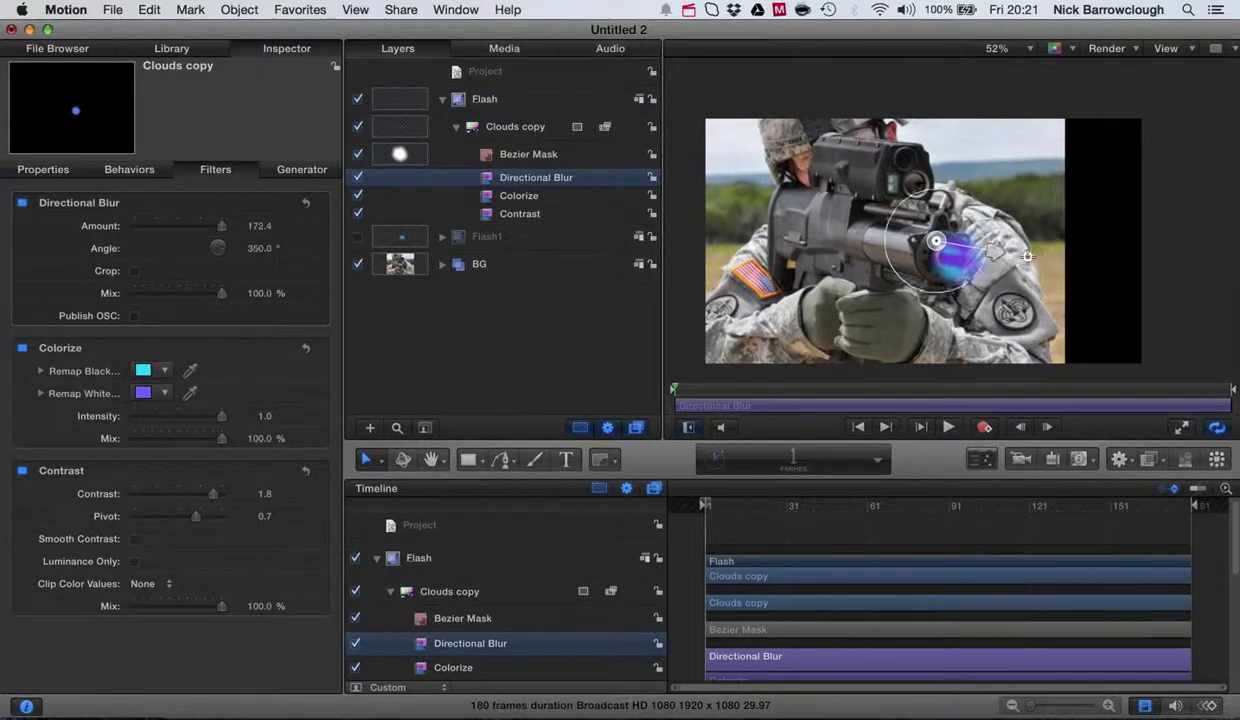
{"action": "left_click_drag", "start_coordinate": [1024, 257], "coordinate": [989, 262]}
{"action": "left_click", "coordinate": [1182, 259]}
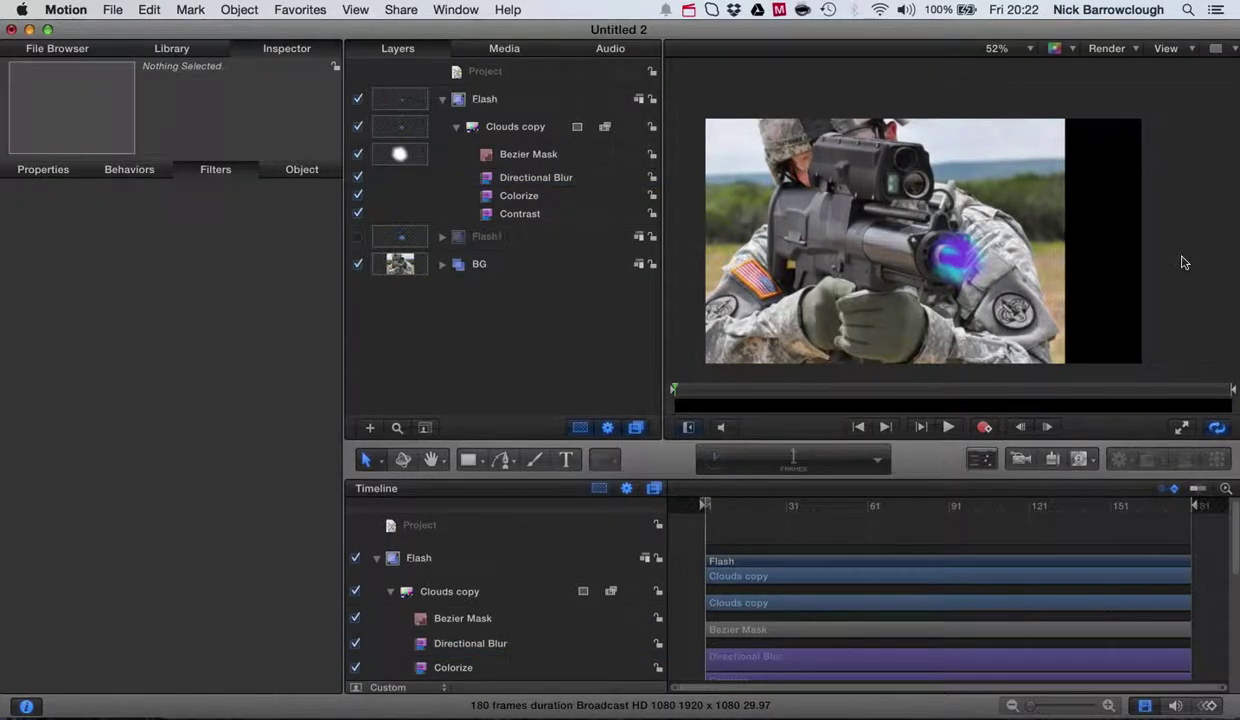
Step: Collapse the groups and move the Flash group's clip to start at frame 0
{"action": "left_click", "coordinate": [456, 127]}
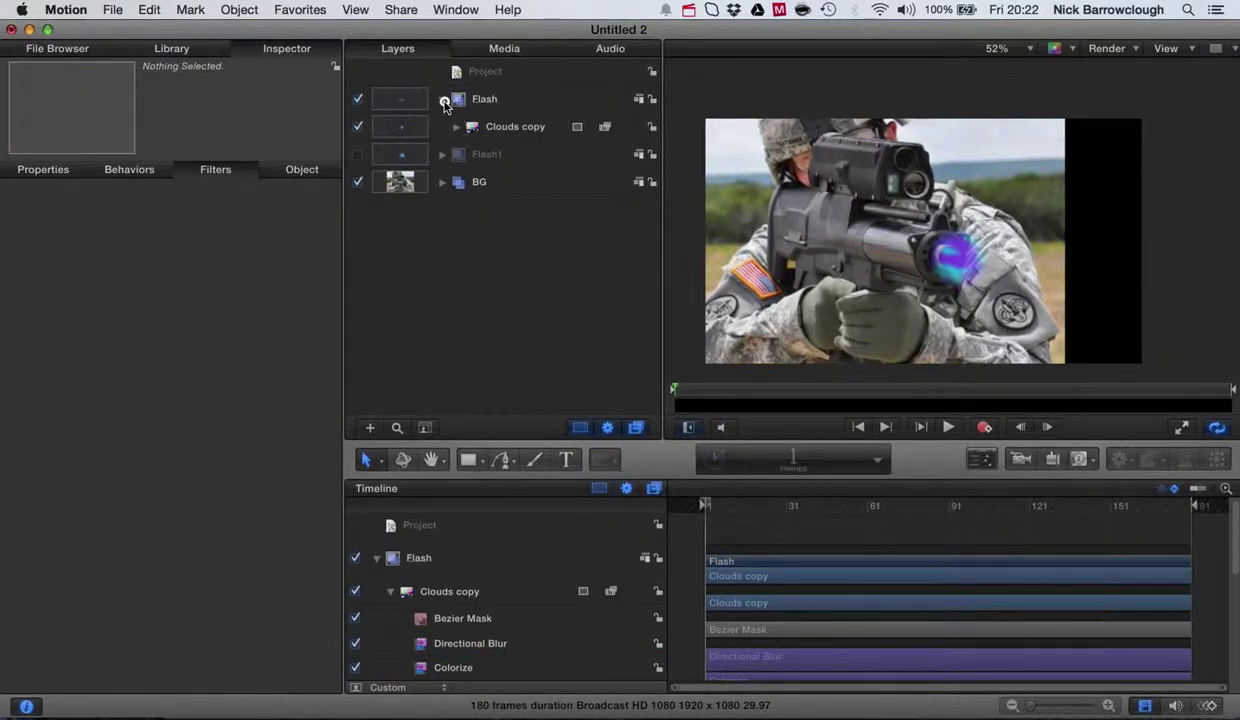
{"action": "left_click", "coordinate": [442, 99]}
{"action": "left_click", "coordinate": [484, 97]}
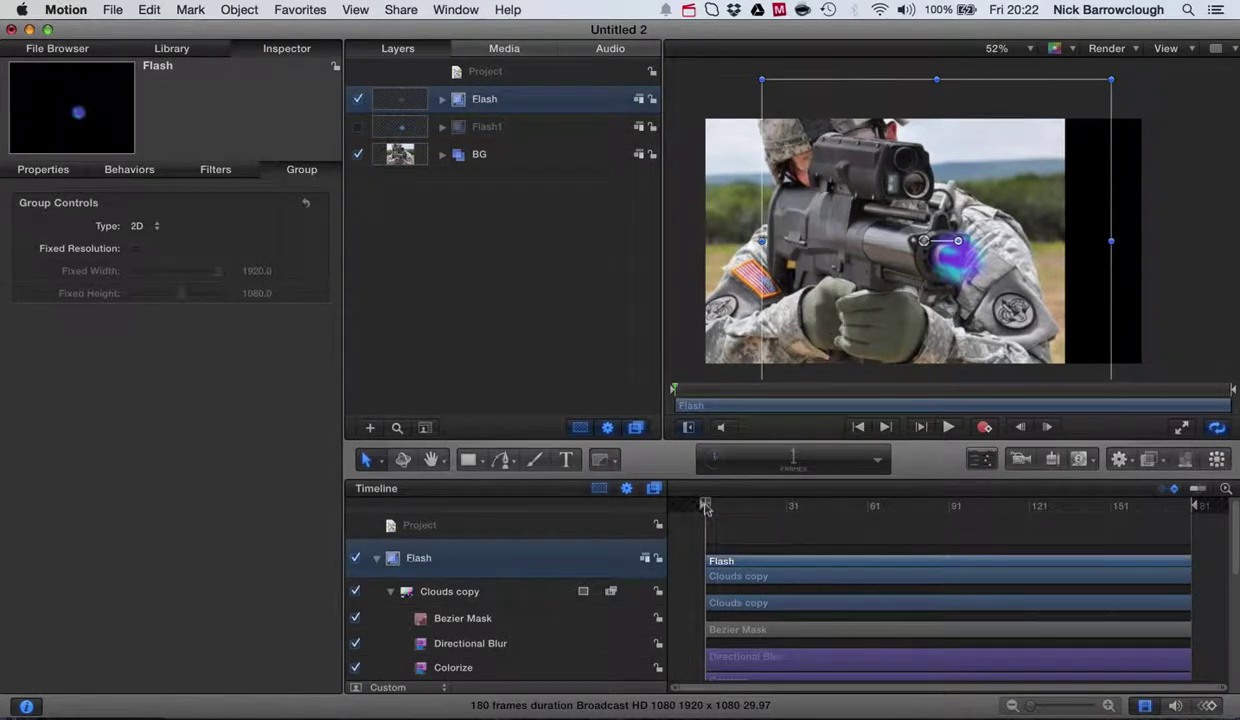
{"action": "left_click", "coordinate": [390, 597]}
{"action": "left_click", "coordinate": [376, 558]}
{"action": "left_click", "coordinate": [381, 601]}
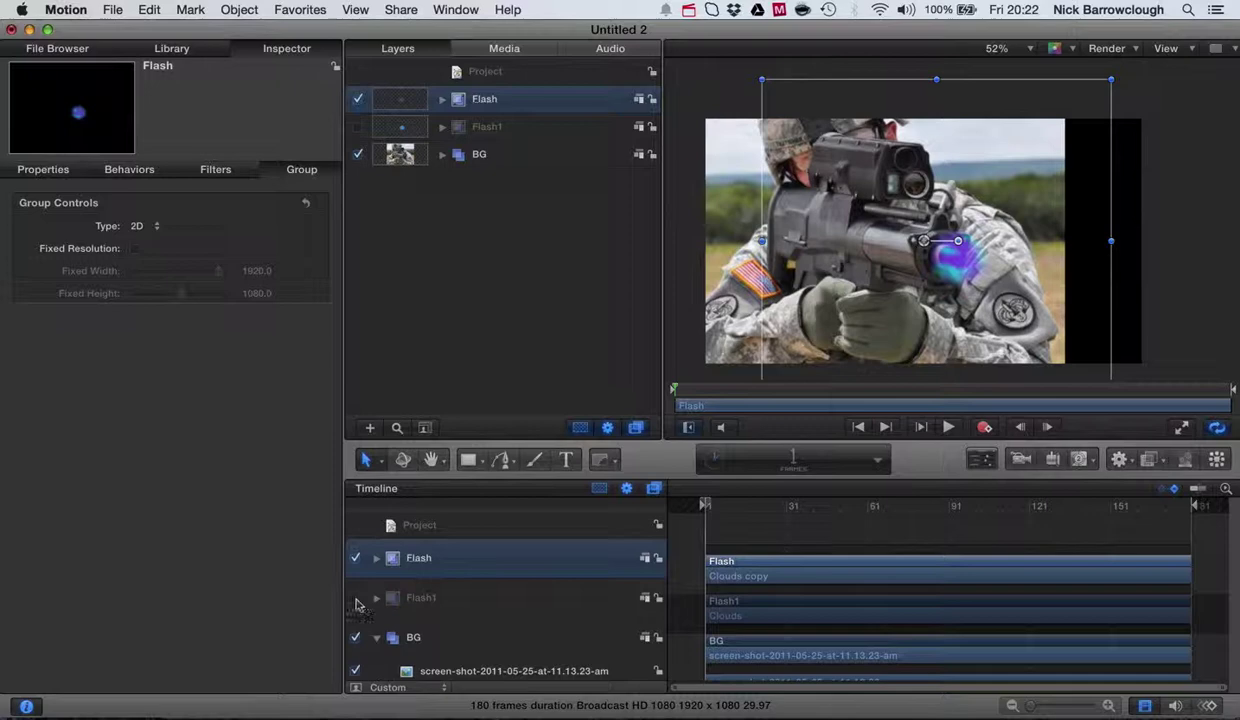
{"action": "left_click", "coordinate": [709, 505]}
{"action": "left_click_drag", "start_coordinate": [709, 505], "coordinate": [707, 505]}
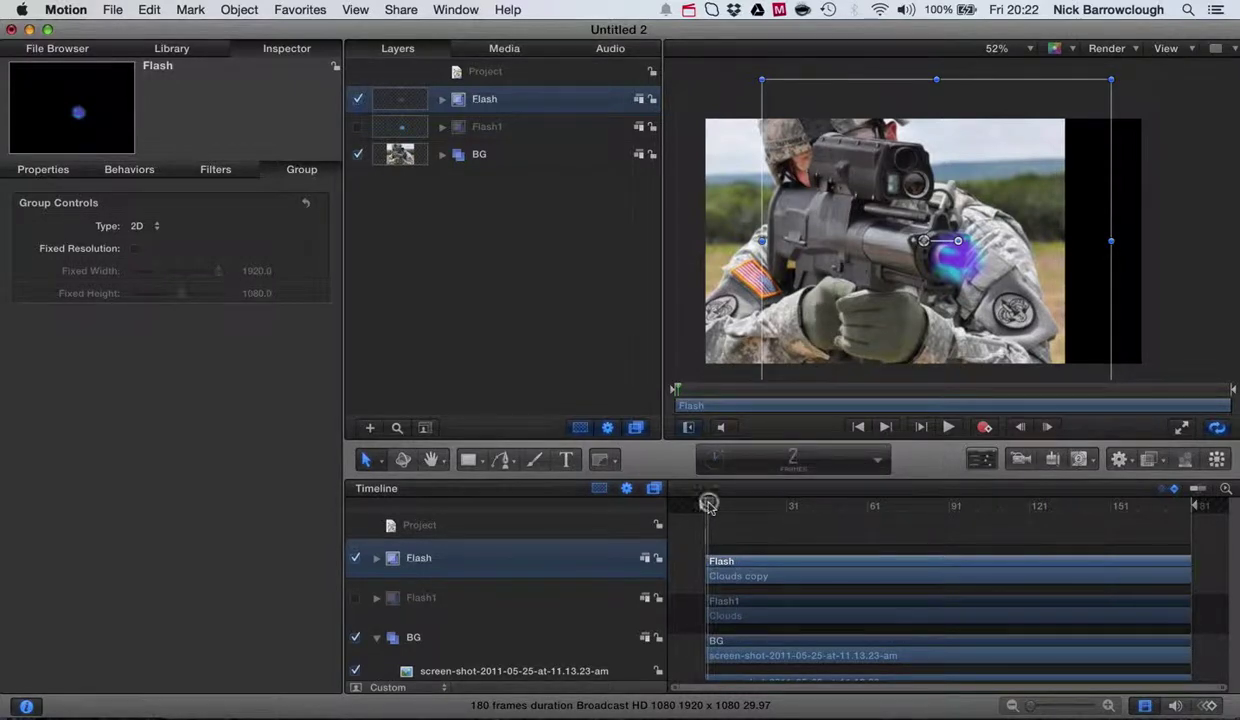
{"action": "key", "text": "0"}
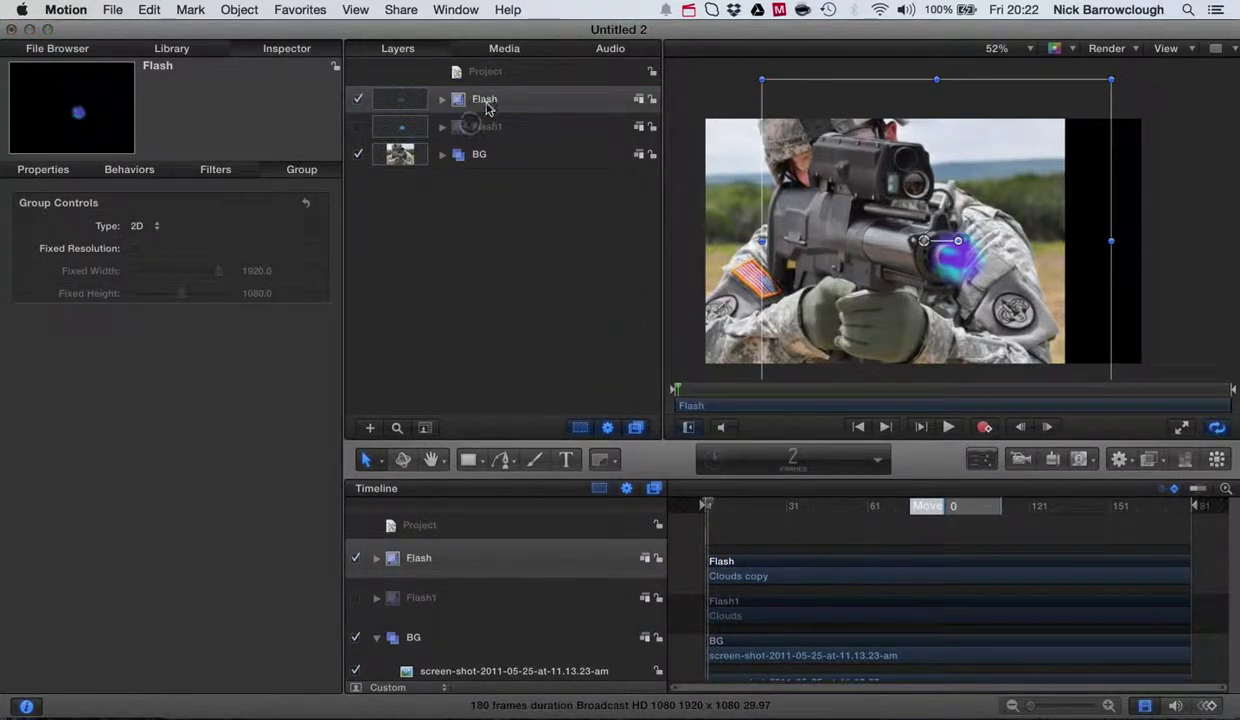
{"action": "key", "text": "Return"}
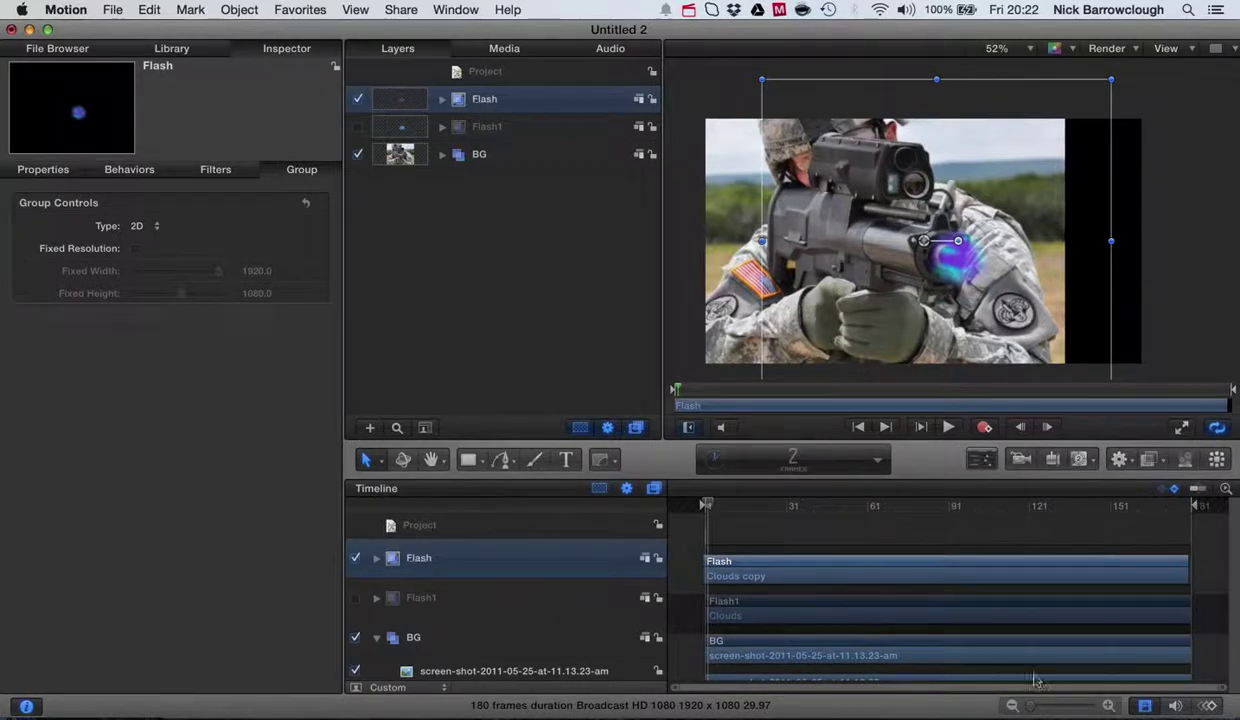
Step: Trim the Flash group's timeline bar to end at frame 3
{"action": "left_click_drag", "start_coordinate": [1030, 708], "coordinate": [1088, 706]}
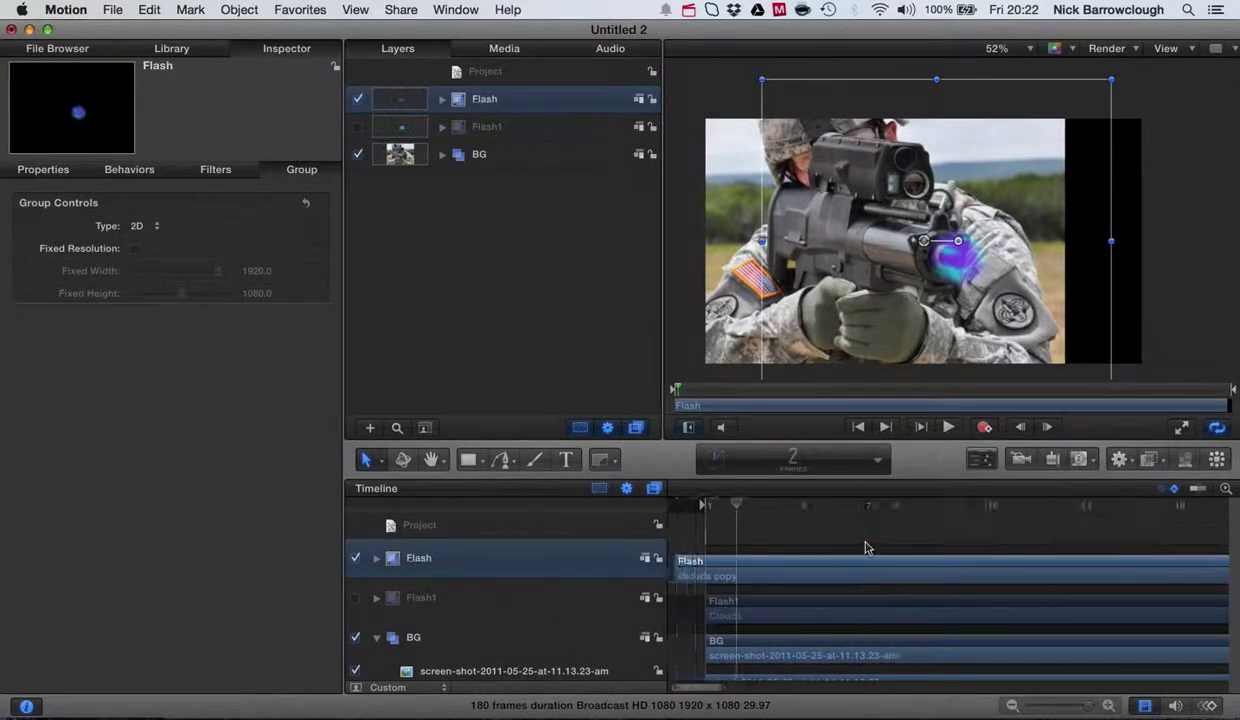
{"action": "left_click_drag", "start_coordinate": [783, 573], "coordinate": [807, 570]}
{"action": "left_click", "coordinate": [1012, 706]}
{"action": "left_click", "coordinate": [1012, 706]}
{"action": "left_click", "coordinate": [1012, 706]}
{"action": "left_click", "coordinate": [1012, 706]}
{"action": "left_click", "coordinate": [1012, 706]}
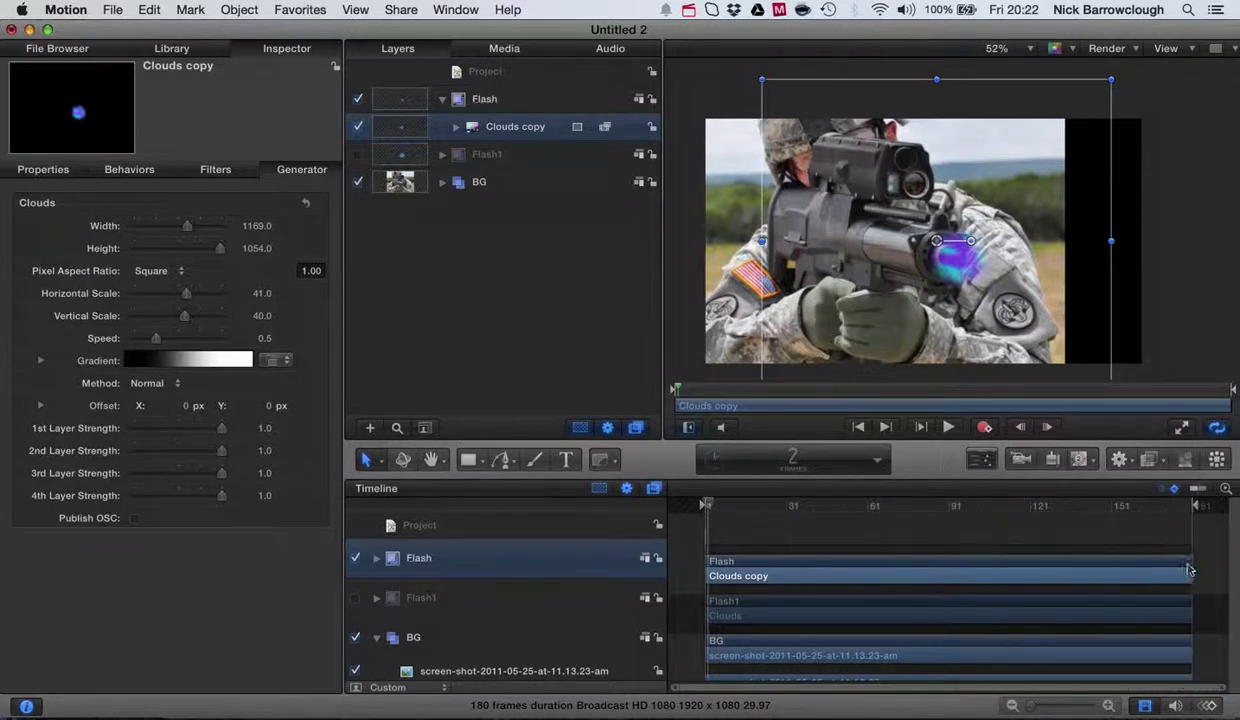
{"action": "left_click", "coordinate": [1193, 567]}
{"action": "left_click_drag", "start_coordinate": [1188, 562], "coordinate": [707, 562]}
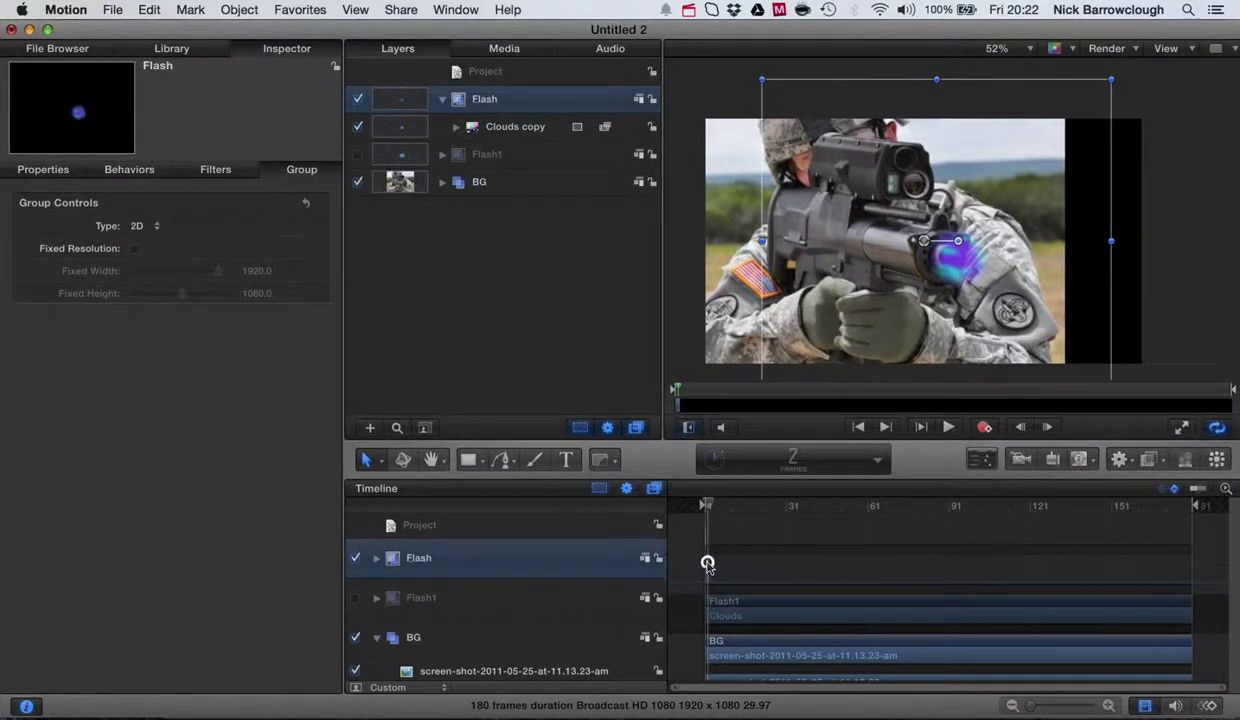
Step: Zoom in on the opening frames and re-anchor the Flash clip at frame 0
{"action": "left_click", "coordinate": [1108, 707]}
{"action": "left_click", "coordinate": [1108, 707]}
{"action": "left_click", "coordinate": [1108, 707]}
{"action": "left_click", "coordinate": [1108, 707]}
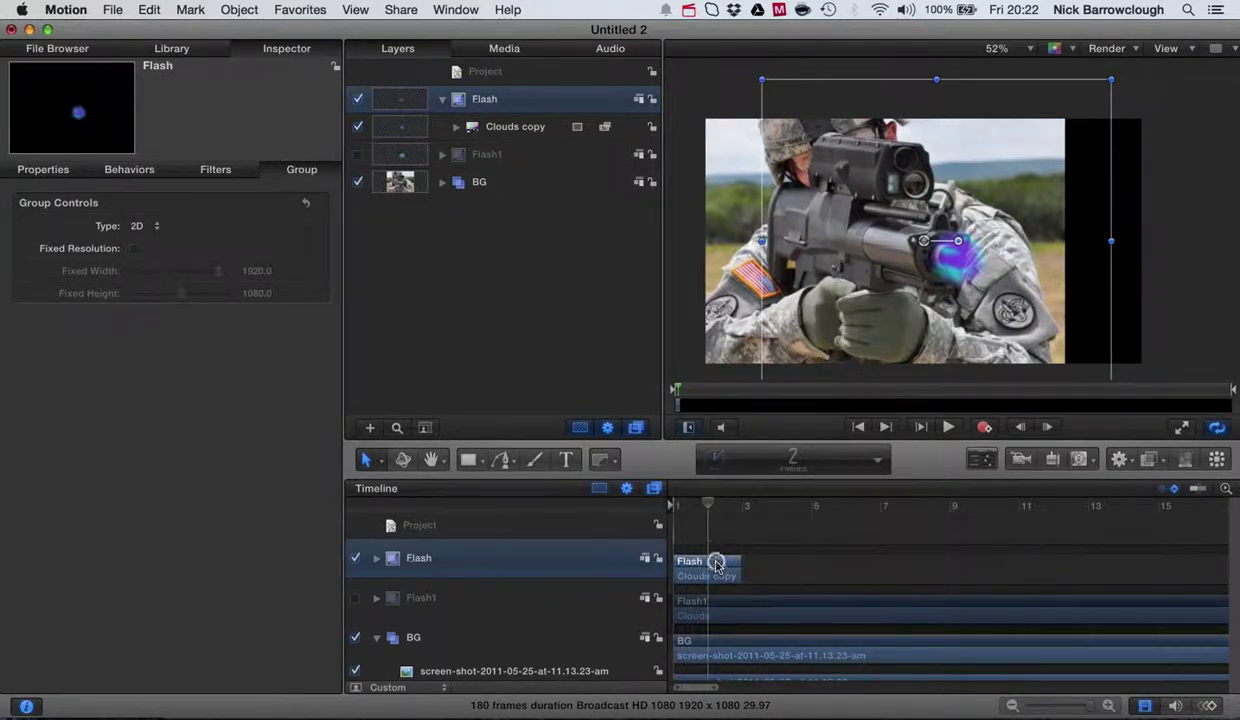
{"action": "type", "text": "0"}
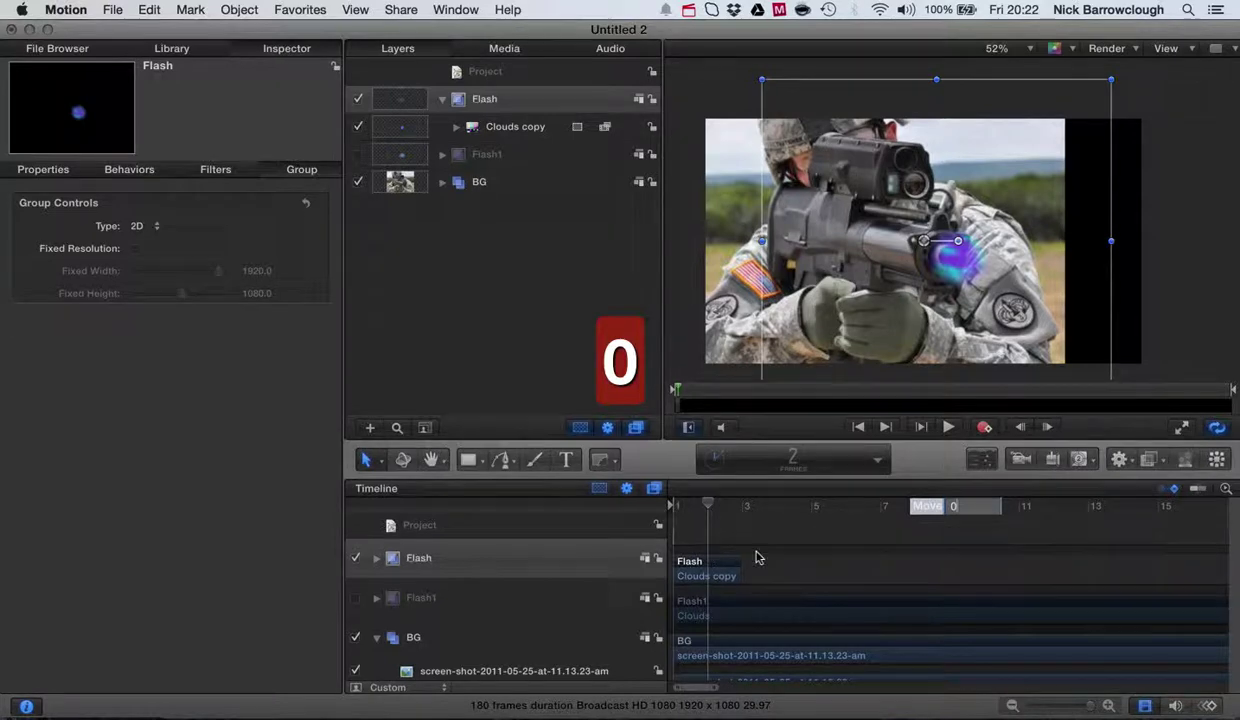
{"action": "key", "text": "Return"}
{"action": "key", "text": "super+o"}
{"action": "left_click", "coordinate": [822, 483]}
Step: Shorten Flash to a single frame and trim Flash1 to one frame near frame 2
{"action": "left_click_drag", "start_coordinate": [741, 562], "coordinate": [713, 562]}
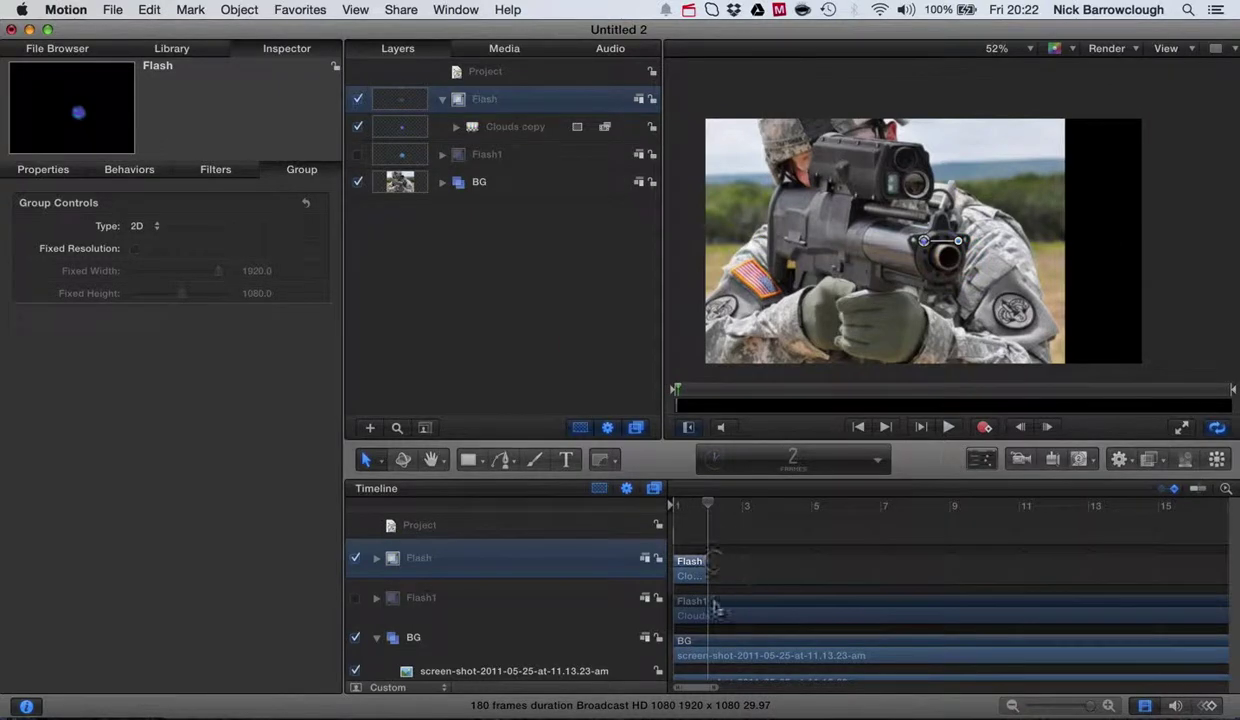
{"action": "left_click", "coordinate": [722, 610]}
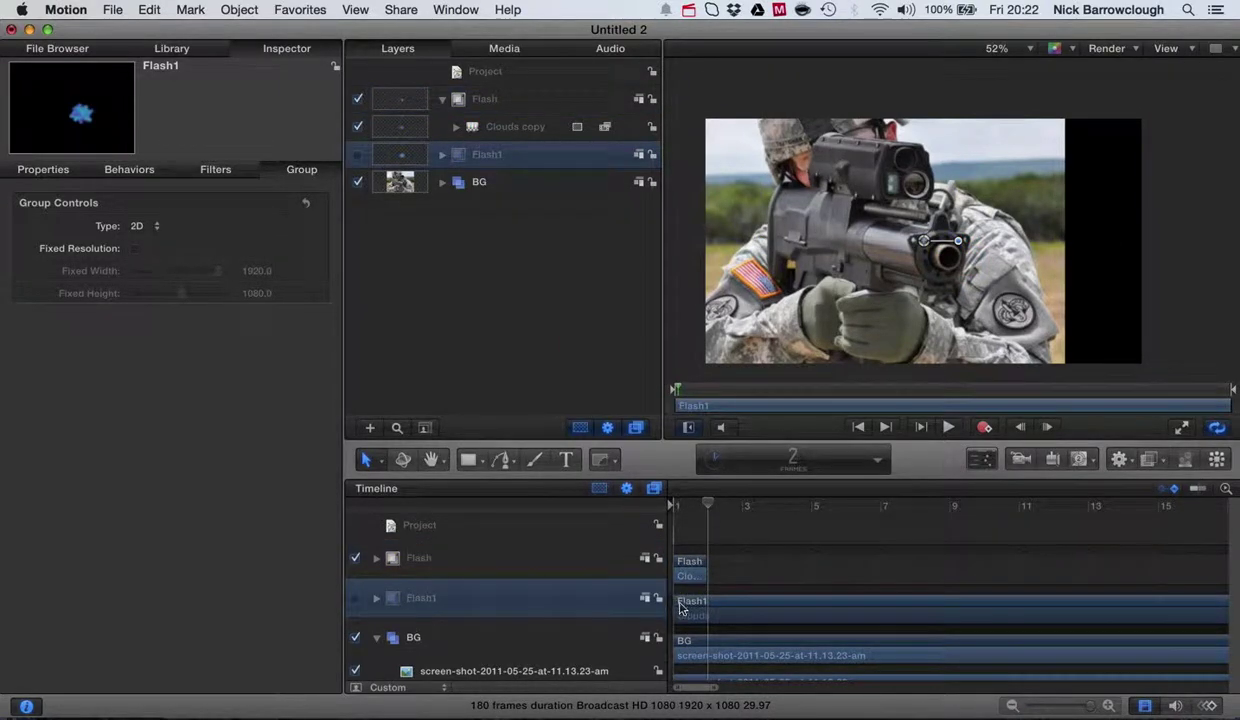
{"action": "left_click", "coordinate": [1013, 706]}
{"action": "left_click", "coordinate": [716, 598]}
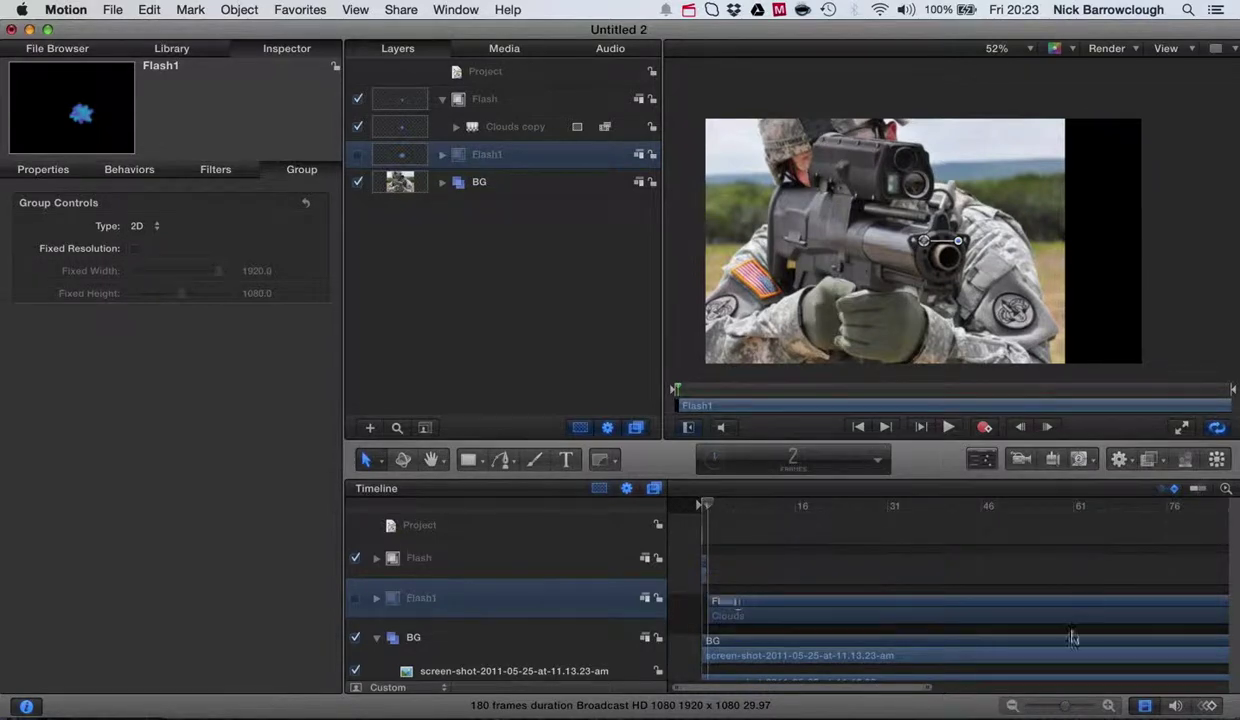
{"action": "left_click_drag", "start_coordinate": [1071, 708], "coordinate": [1030, 707]}
{"action": "left_click_drag", "start_coordinate": [1190, 600], "coordinate": [709, 598]}
{"action": "left_click", "coordinate": [1108, 708]}
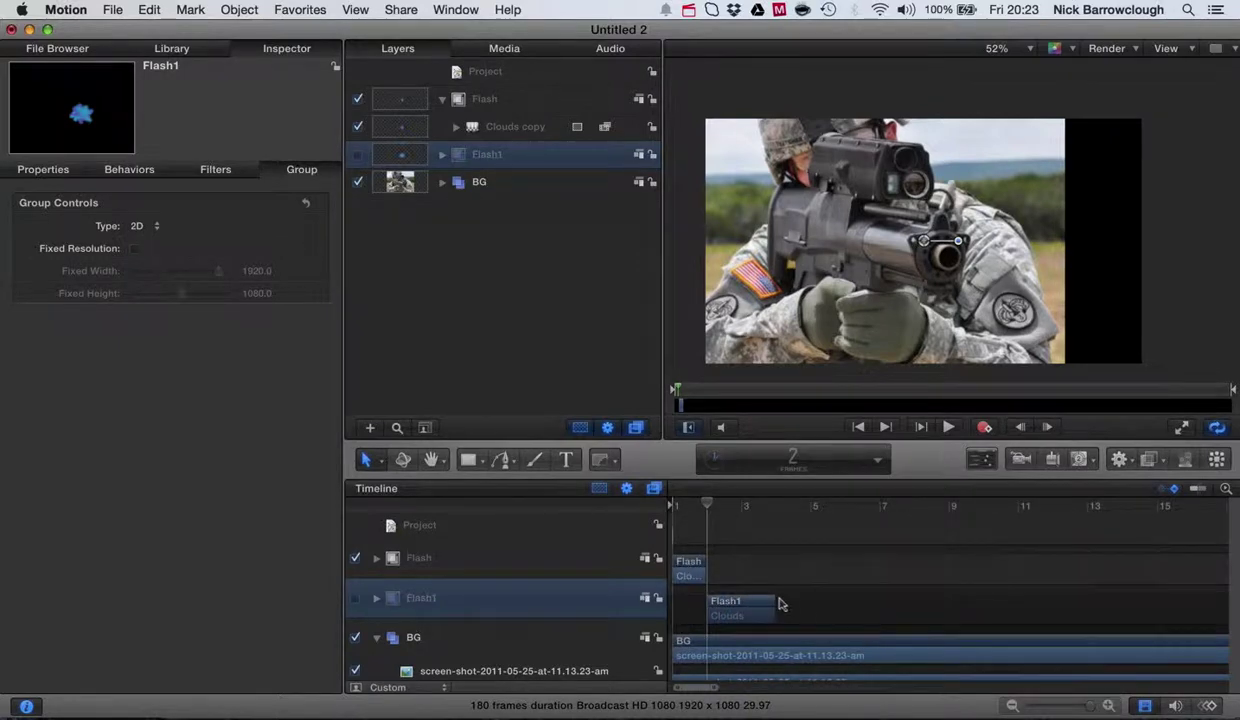
{"action": "left_click_drag", "start_coordinate": [772, 600], "coordinate": [738, 600]}
Step: Preview the flash from frame 1 and switch the Flash1 layer back on
{"action": "left_click_drag", "start_coordinate": [705, 503], "coordinate": [628, 492]}
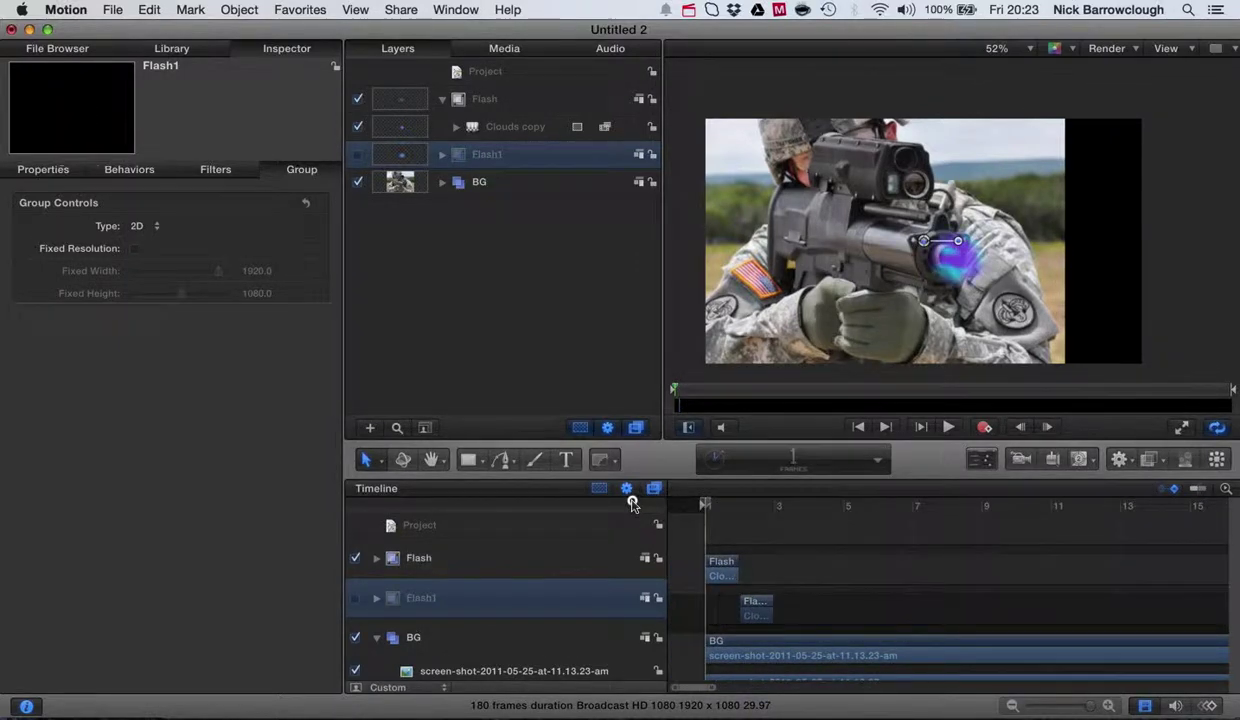
{"action": "left_click", "coordinate": [948, 428]}
{"action": "left_click", "coordinate": [948, 428]}
{"action": "left_click", "coordinate": [358, 154]}
{"action": "left_click_drag", "start_coordinate": [730, 505], "coordinate": [880, 508]}
Step: Move the Flash and Flash1 clips together about two frames later and preview them
{"action": "left_click", "coordinate": [730, 565]}
{"action": "left_click", "coordinate": [748, 600], "text": "shift"}
{"action": "left_click_drag", "start_coordinate": [722, 565], "coordinate": [790, 566]}
{"action": "left_click_drag", "start_coordinate": [852, 503], "coordinate": [617, 505]}
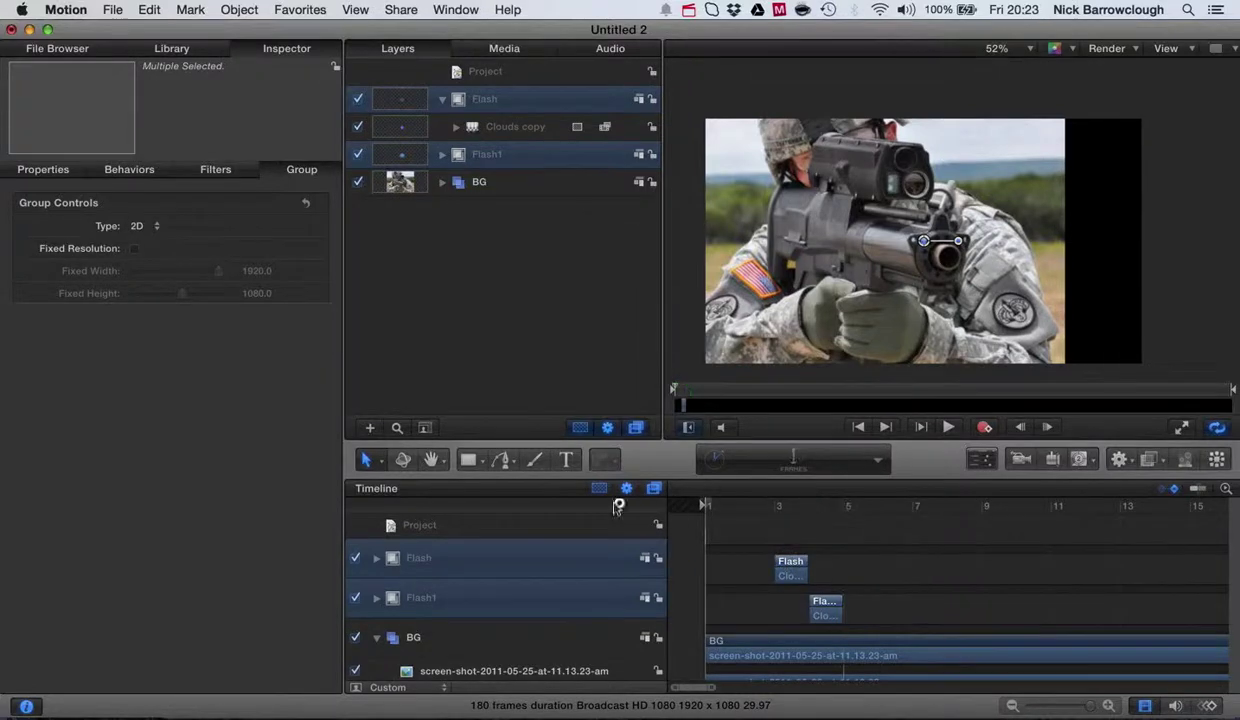
{"action": "left_click", "coordinate": [942, 427]}
{"action": "left_click", "coordinate": [942, 427]}
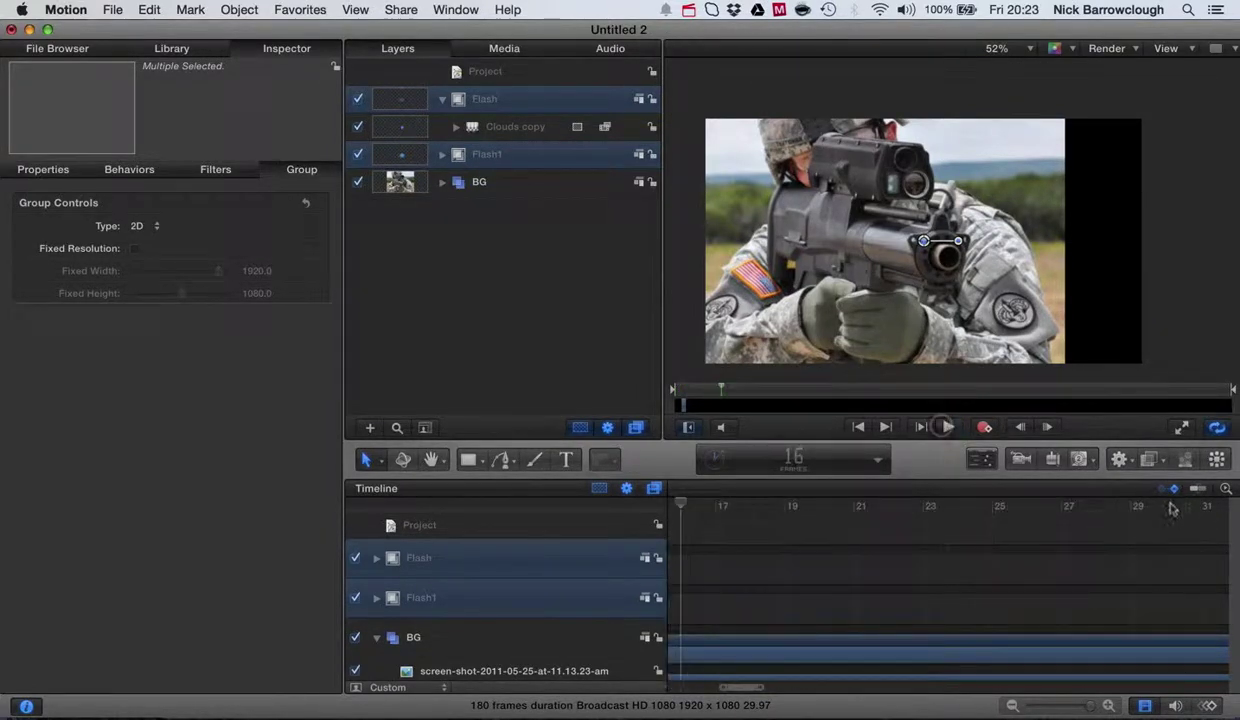
Step: Replay the staggered flashes from frame 1 and collapse the Flash group in the Layers list
{"action": "left_click", "coordinate": [1013, 706]}
{"action": "left_click", "coordinate": [1013, 706]}
{"action": "left_click_drag", "start_coordinate": [885, 692], "coordinate": [711, 692]}
{"action": "key", "text": "Home"}
{"action": "left_click", "coordinate": [626, 495]}
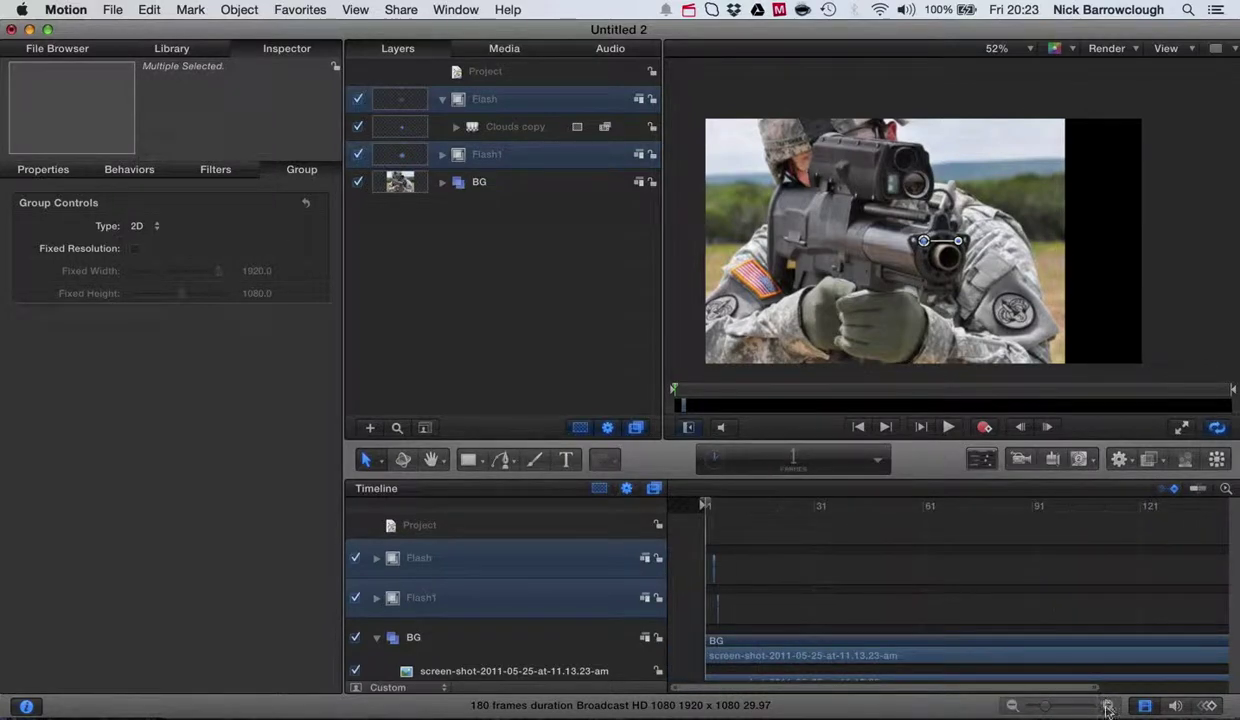
{"action": "left_click", "coordinate": [1108, 706]}
{"action": "left_click", "coordinate": [948, 427]}
{"action": "left_click", "coordinate": [948, 427]}
{"action": "left_click", "coordinate": [861, 430]}
{"action": "left_click", "coordinate": [442, 102]}
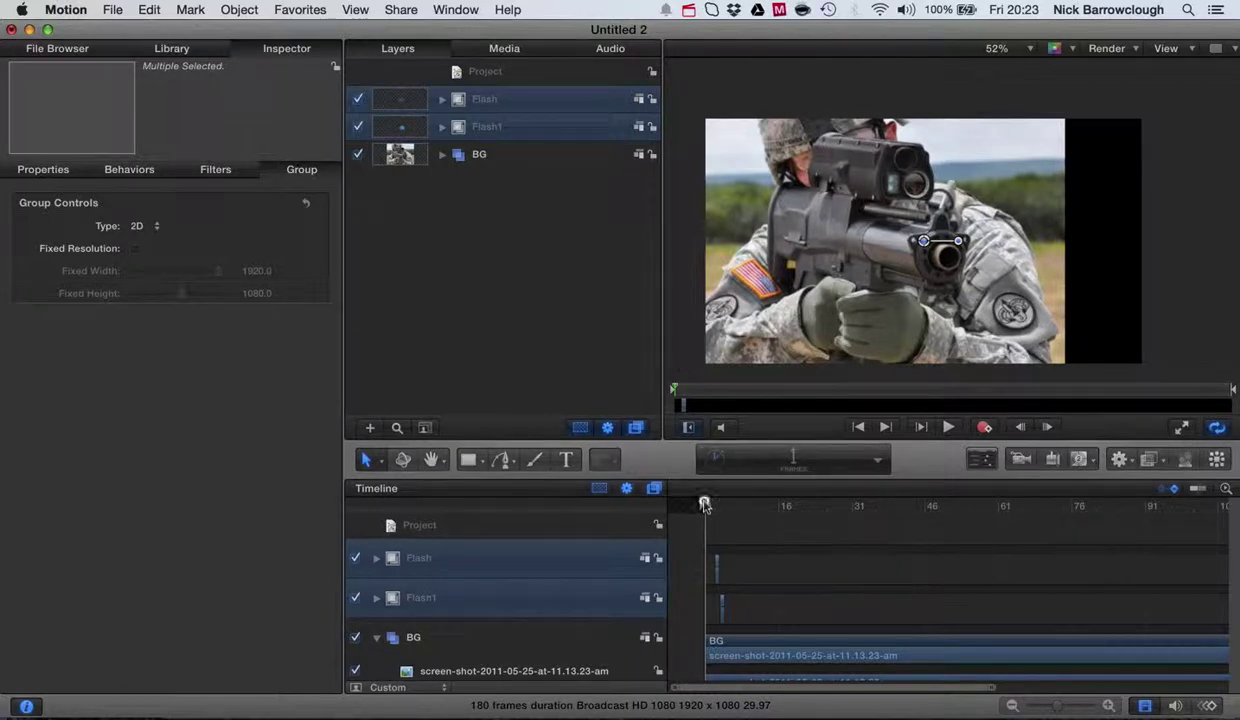
Step: Move the playhead to frame 5, duplicate both flash groups, then undo that duplication
{"action": "left_click_drag", "start_coordinate": [704, 503], "coordinate": [724, 503]}
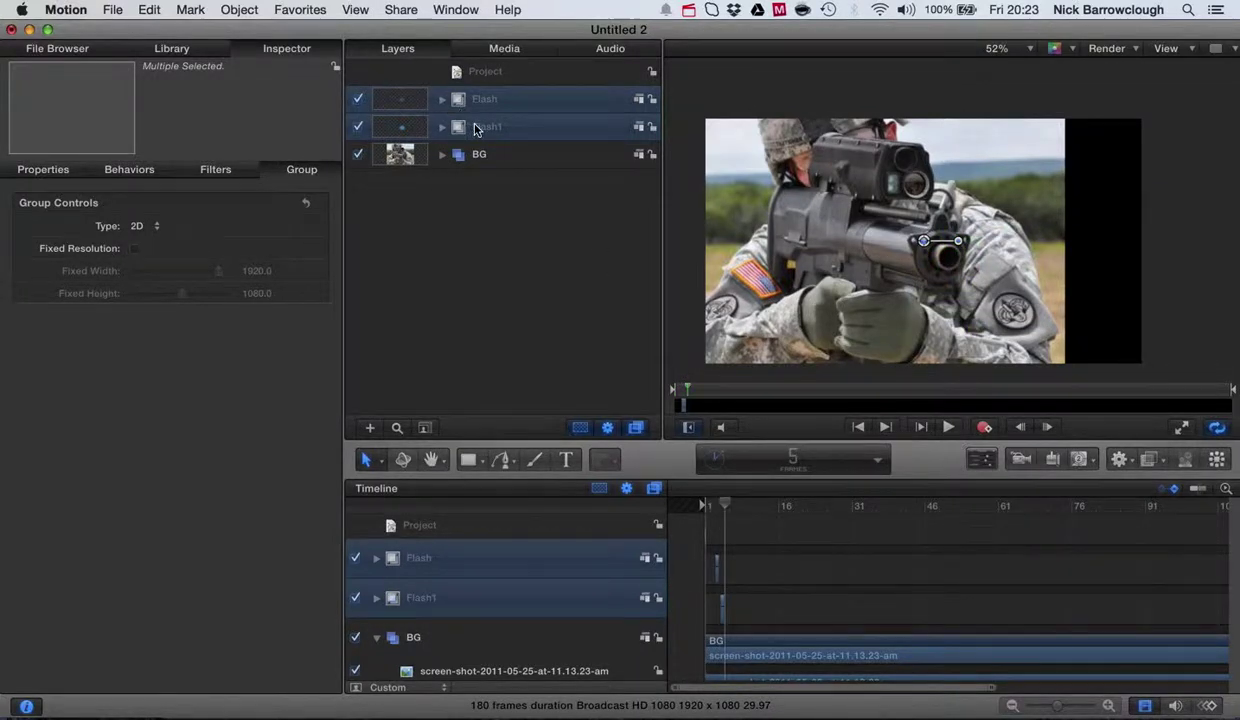
{"action": "right_click", "coordinate": [476, 129]}
{"action": "left_click", "coordinate": [490, 175]}
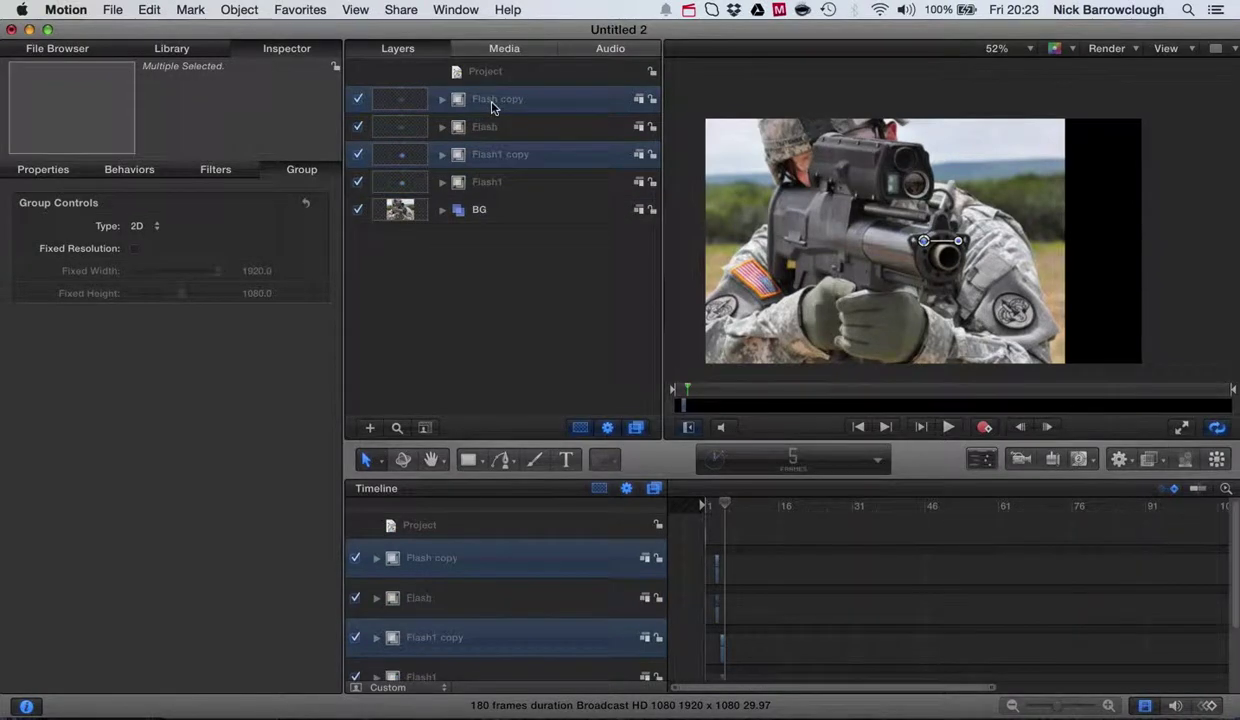
{"action": "key", "text": "cmd+z"}
Step: Duplicate the Flash1 group and place the copy directly below Flash1 in the layer stack
{"action": "left_click", "coordinate": [505, 130]}
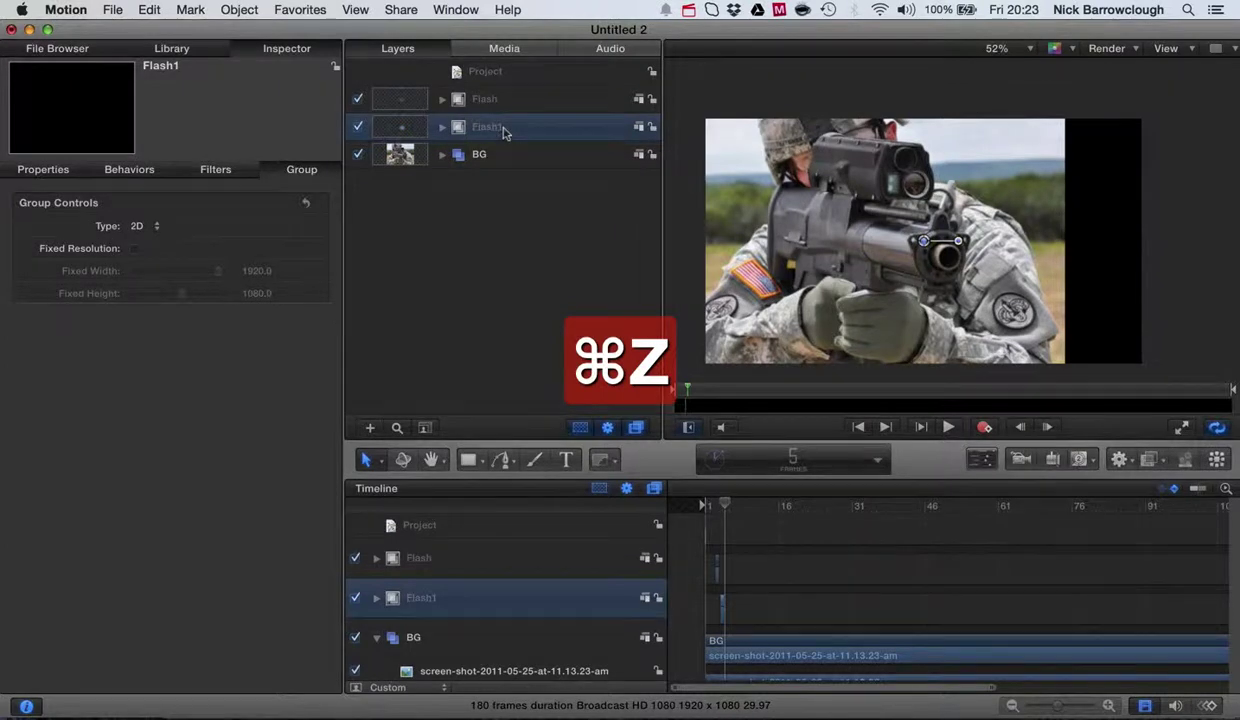
{"action": "right_click", "coordinate": [505, 131]}
{"action": "left_click", "coordinate": [532, 184]}
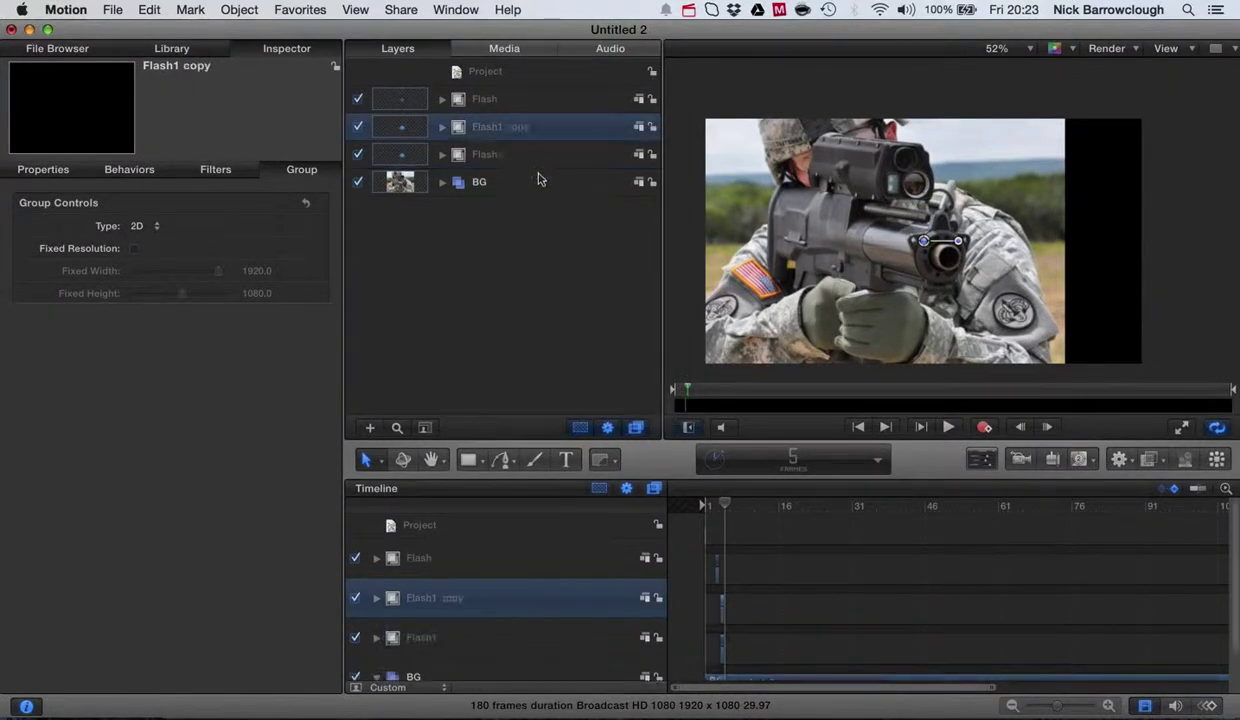
{"action": "left_click_drag", "start_coordinate": [487, 127], "coordinate": [440, 172]}
Step: Rename the Flash1 copy layer to Flash2
{"action": "double_click", "coordinate": [492, 154]}
{"action": "left_click", "coordinate": [497, 154]}
{"action": "key", "text": "BackSpace"}
{"action": "type", "text": "2"}
{"action": "key", "text": "Down"}
{"action": "key", "text": "BackSpace"}
{"action": "key", "text": "BackSpace"}
{"action": "key", "text": "BackSpace"}
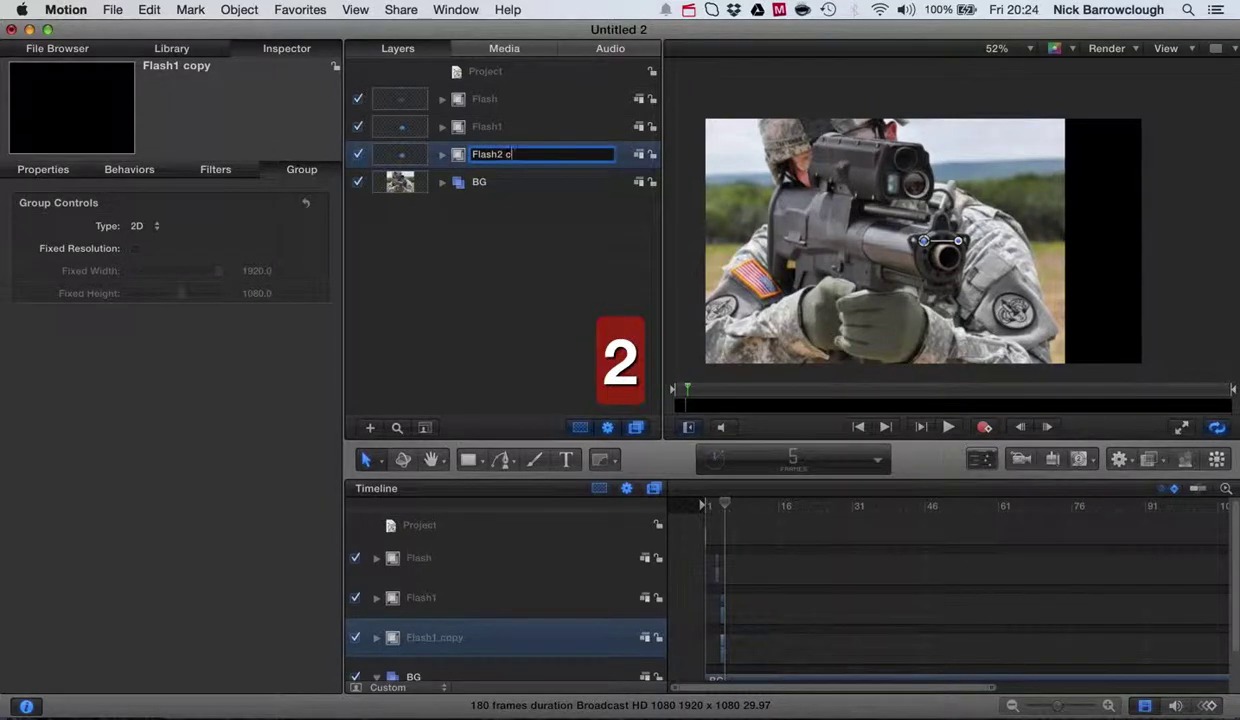
{"action": "key", "text": "Return"}
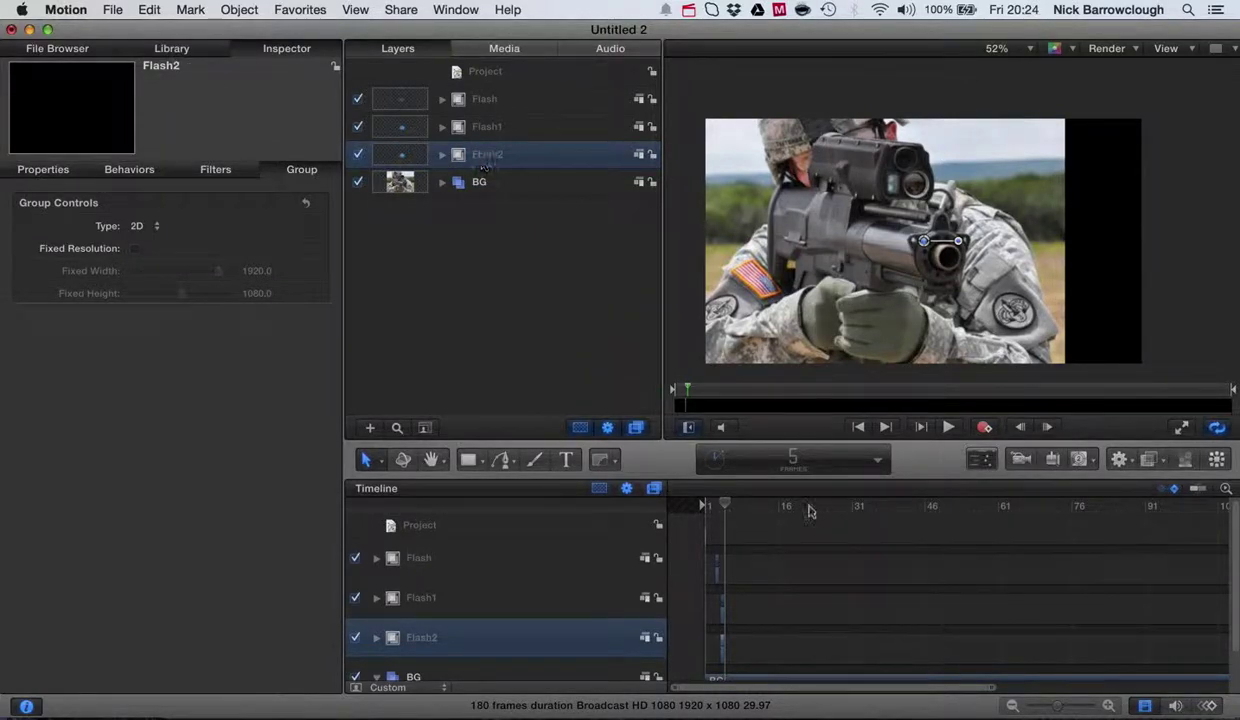
Step: Shift the Flash2 clip one frame later and zoom the timeline in on the flash clips
{"action": "left_click_drag", "start_coordinate": [720, 651], "coordinate": [725, 643]}
{"action": "left_click", "coordinate": [1107, 705]}
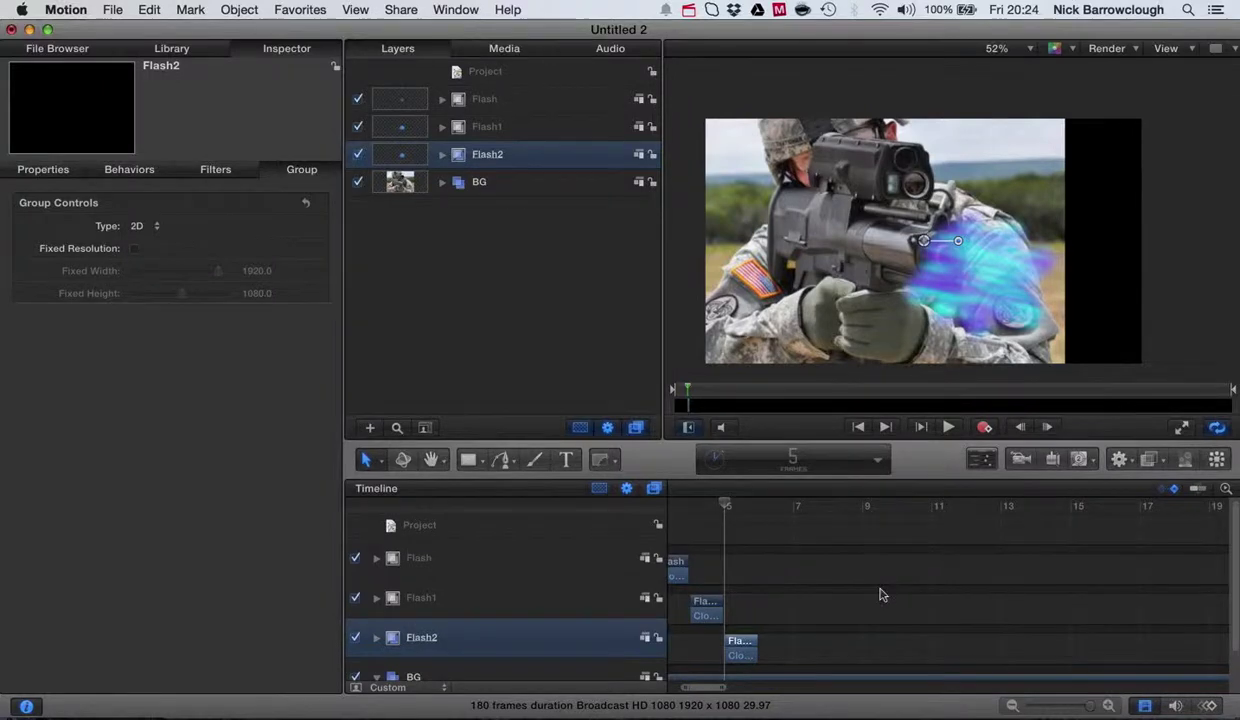
{"action": "scroll", "coordinate": [870, 592], "scroll_direction": "left", "scroll_amount": 3}
{"action": "scroll", "coordinate": [870, 592], "scroll_direction": "down", "scroll_amount": 1}
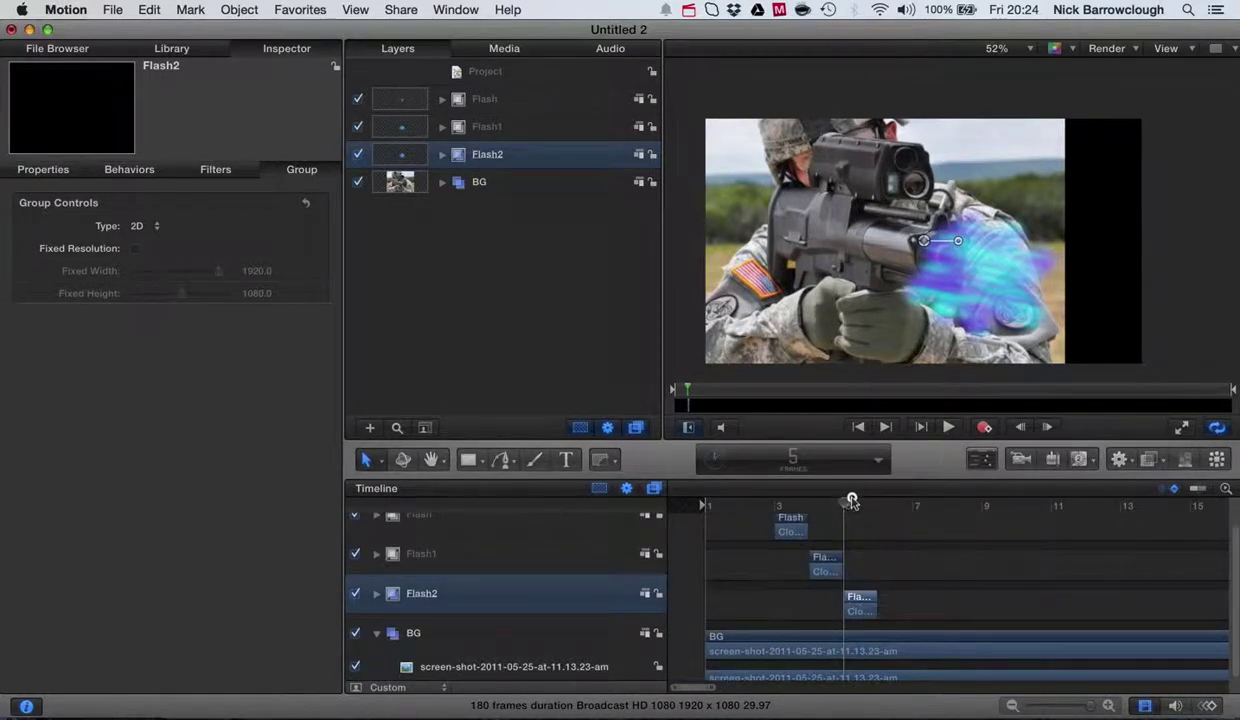
Step: Expand Flash2 and its Clouds copy 1, and show Flash2's properties in the Inspector
{"action": "left_click_drag", "start_coordinate": [852, 500], "coordinate": [846, 499]}
{"action": "left_click", "coordinate": [441, 154]}
{"action": "left_click", "coordinate": [456, 182]}
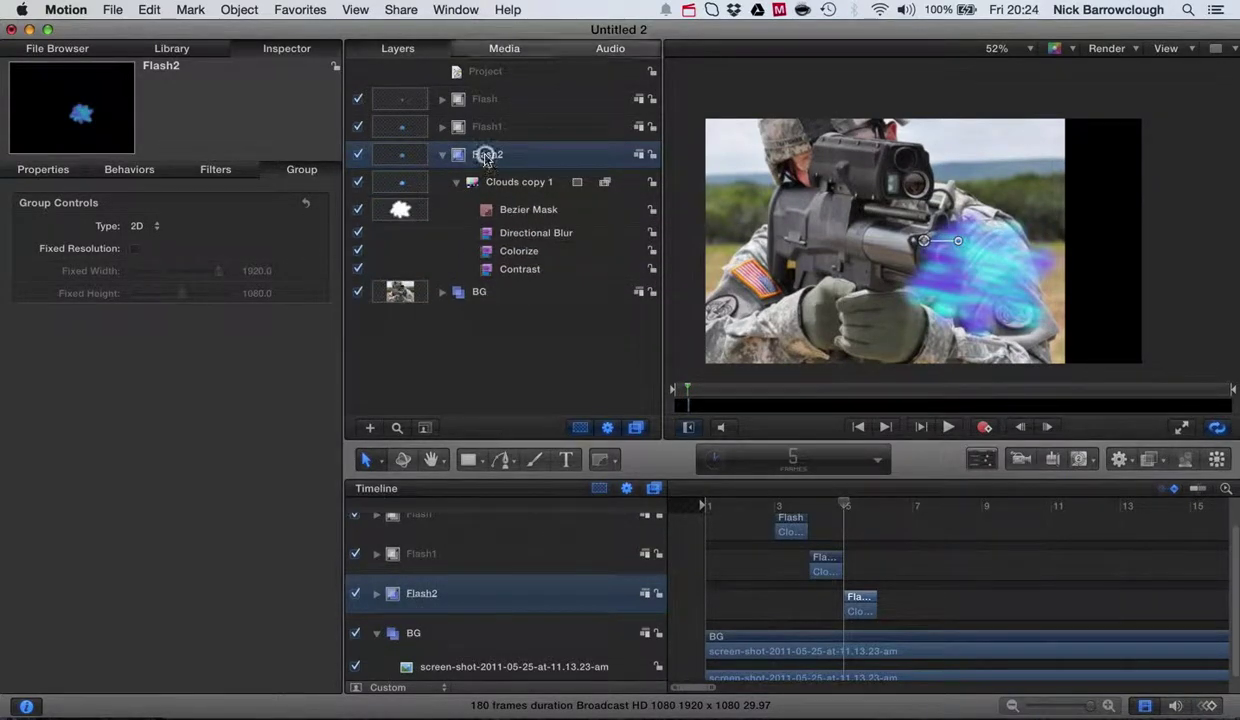
{"action": "left_click", "coordinate": [45, 170]}
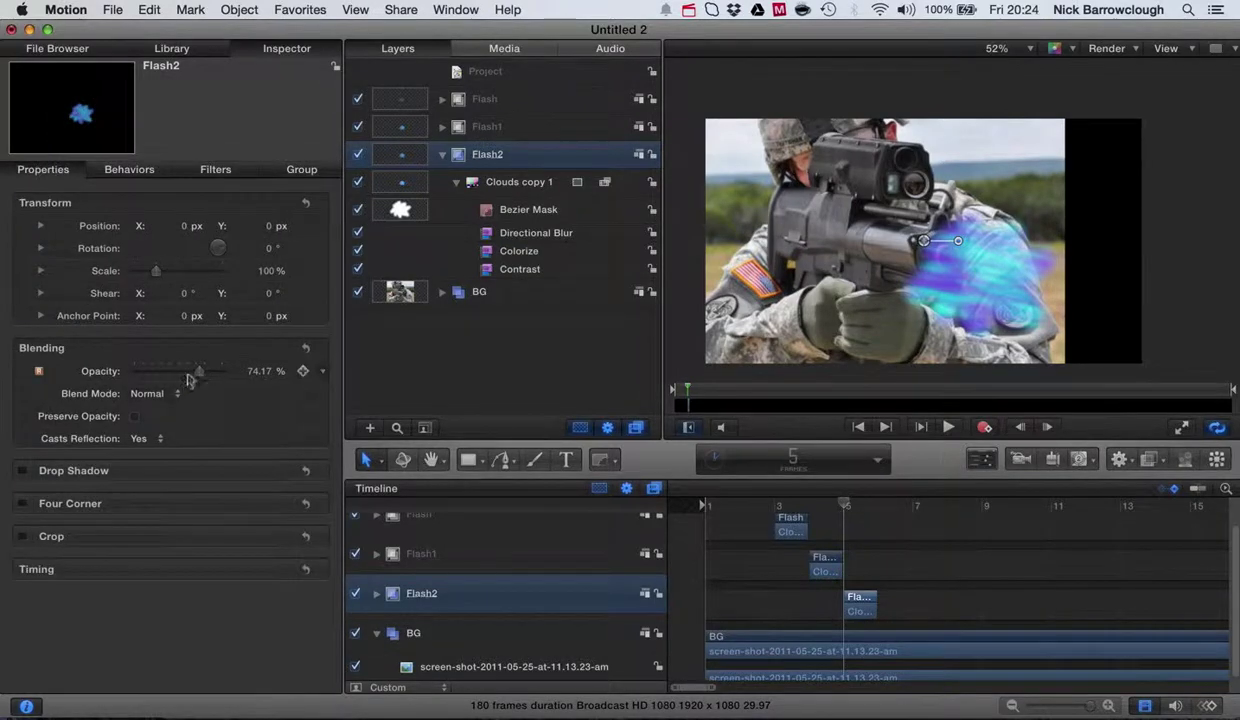
Step: Scale Flash2 to 180%, shift it right of the muzzle, and fade it to 56.21% opacity
{"action": "left_click_drag", "start_coordinate": [155, 271], "coordinate": [175, 276]}
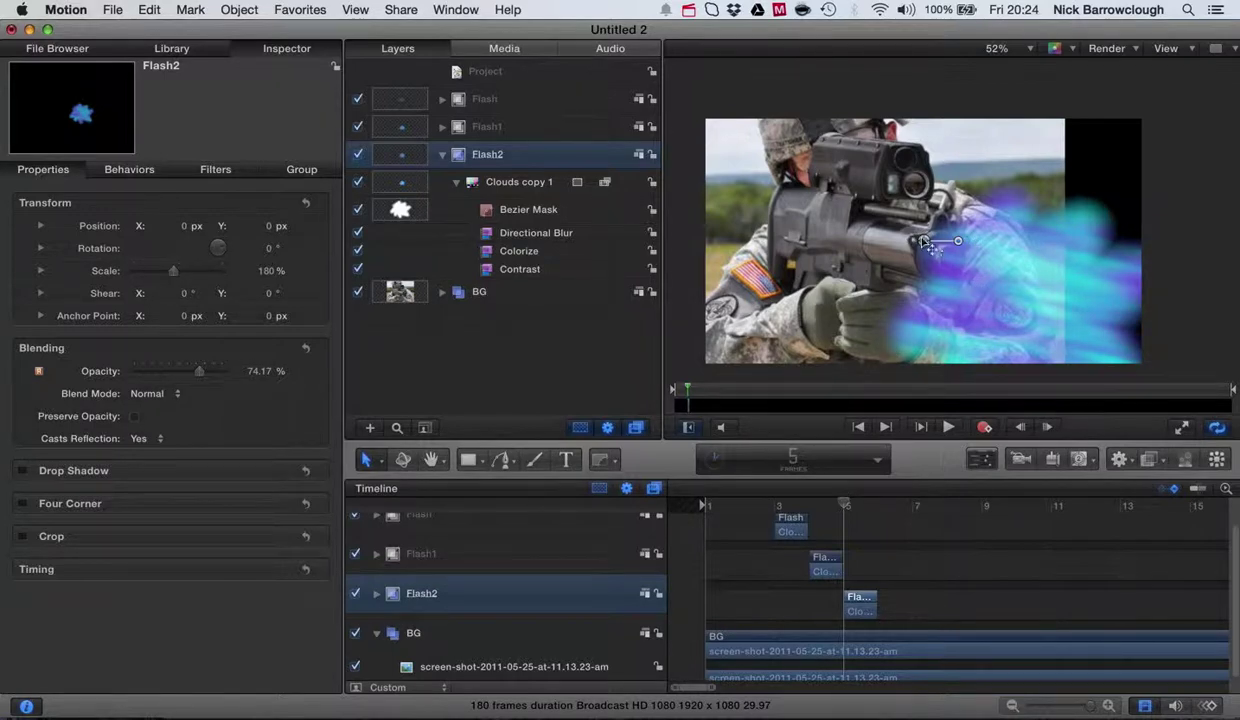
{"action": "left_click_drag", "start_coordinate": [923, 241], "coordinate": [976, 246]}
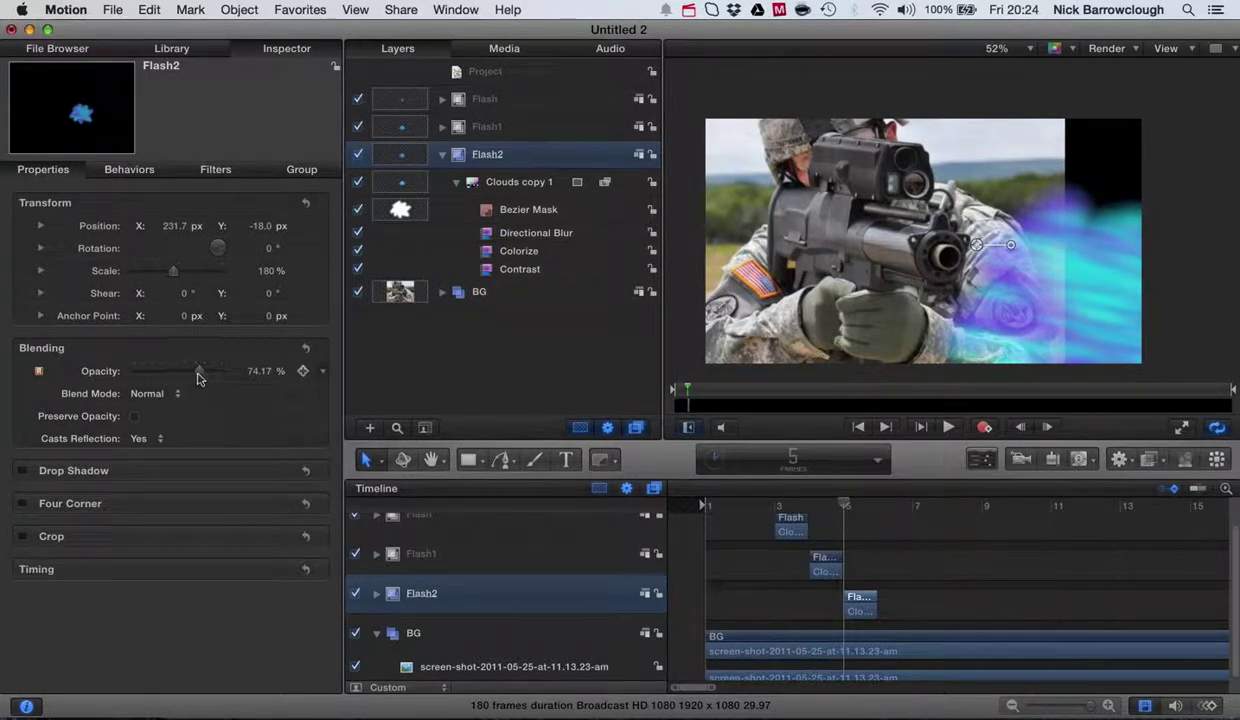
{"action": "left_click_drag", "start_coordinate": [198, 375], "coordinate": [180, 374]}
Step: Play the flash sequence from frame 1, then zoom the timeline out to the whole project
{"action": "left_click_drag", "start_coordinate": [845, 507], "coordinate": [612, 501]}
{"action": "left_click", "coordinate": [949, 428]}
{"action": "key", "text": "space"}
{"action": "left_click", "coordinate": [1013, 707]}
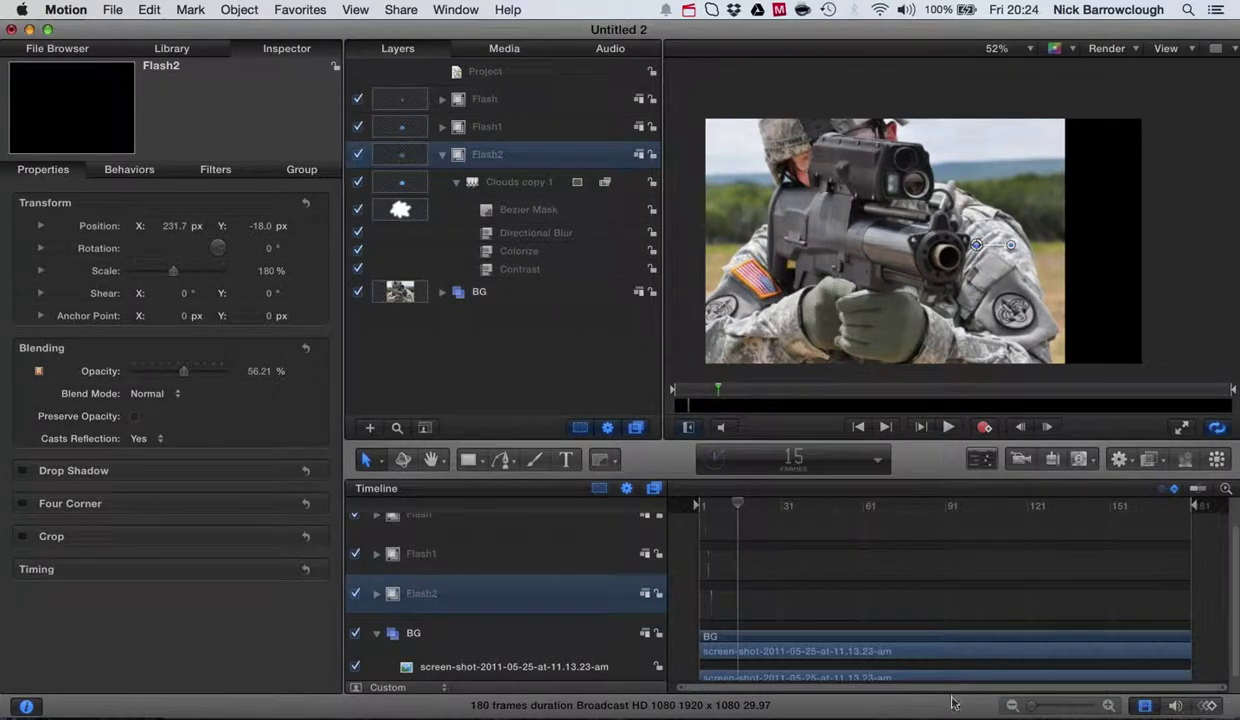
Step: Preview the flash sequence from the start a few times
{"action": "left_click", "coordinate": [668, 500]}
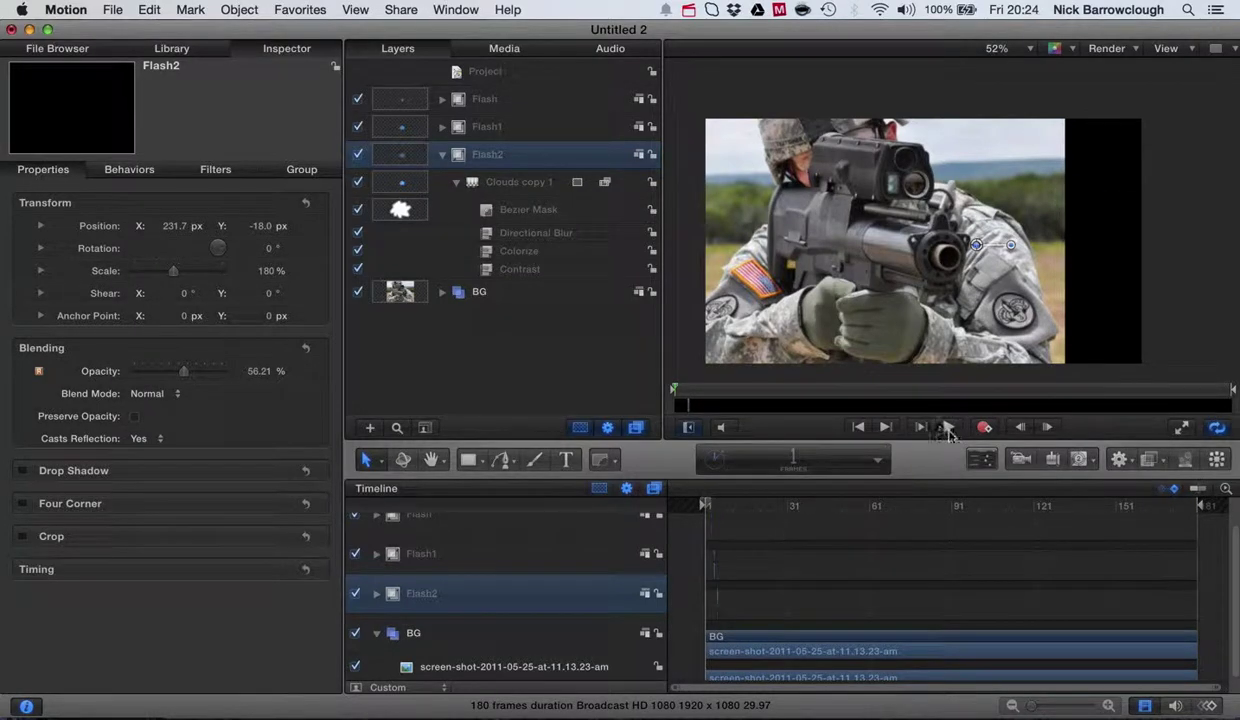
{"action": "left_click", "coordinate": [948, 427]}
{"action": "left_click", "coordinate": [655, 507]}
{"action": "left_click", "coordinate": [948, 427]}
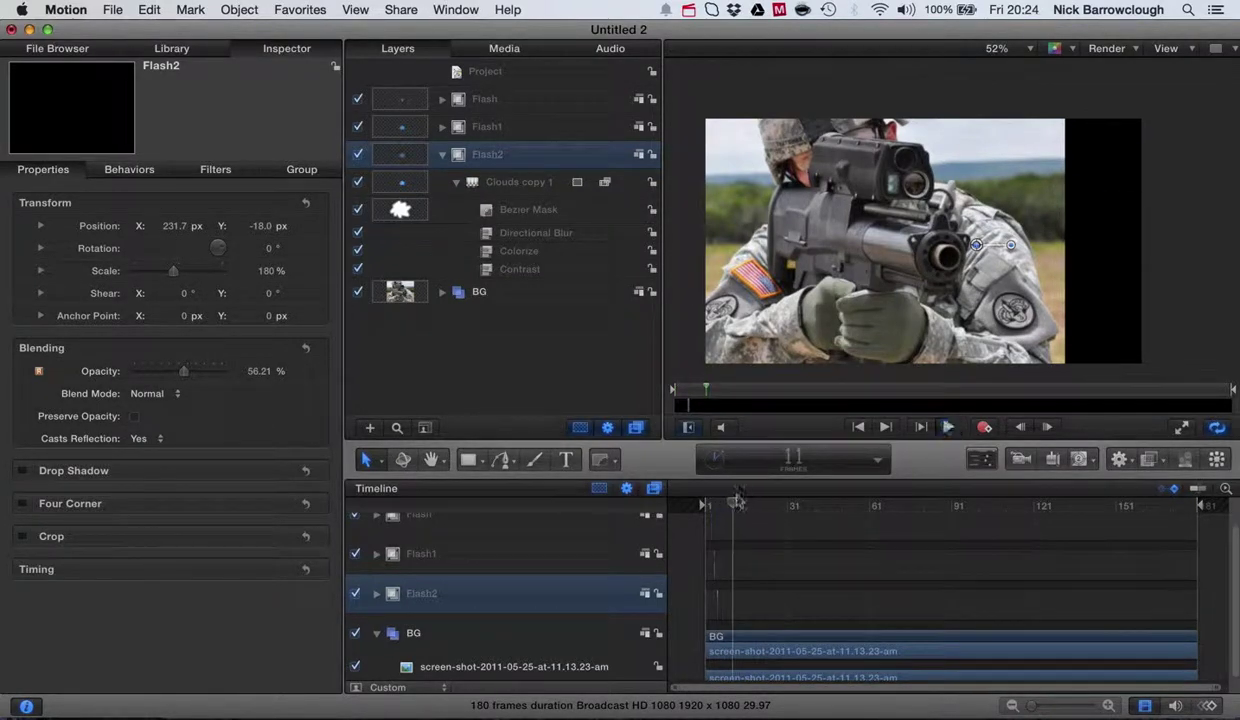
{"action": "left_click", "coordinate": [948, 427]}
{"action": "left_click", "coordinate": [948, 427]}
Step: Collapse Flash2, duplicate it, and move the copy below Flash2 in the layer stack
{"action": "left_click", "coordinate": [456, 182]}
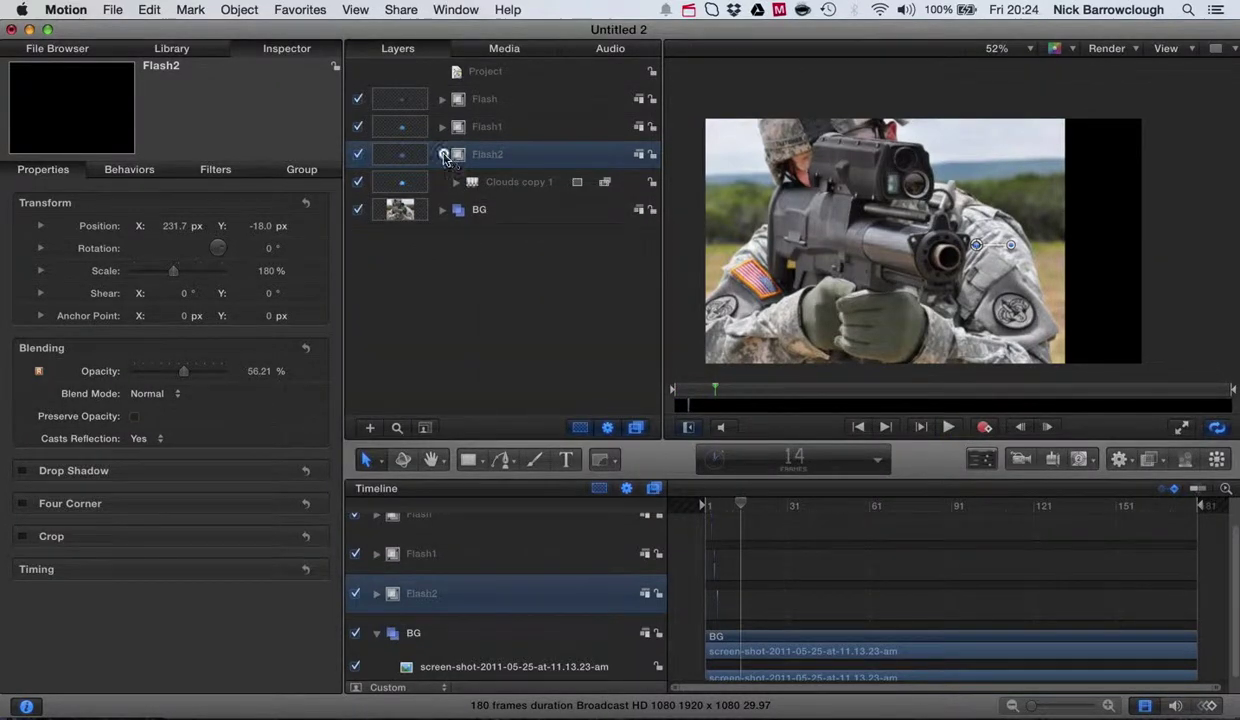
{"action": "left_click", "coordinate": [443, 155]}
{"action": "right_click", "coordinate": [490, 154]}
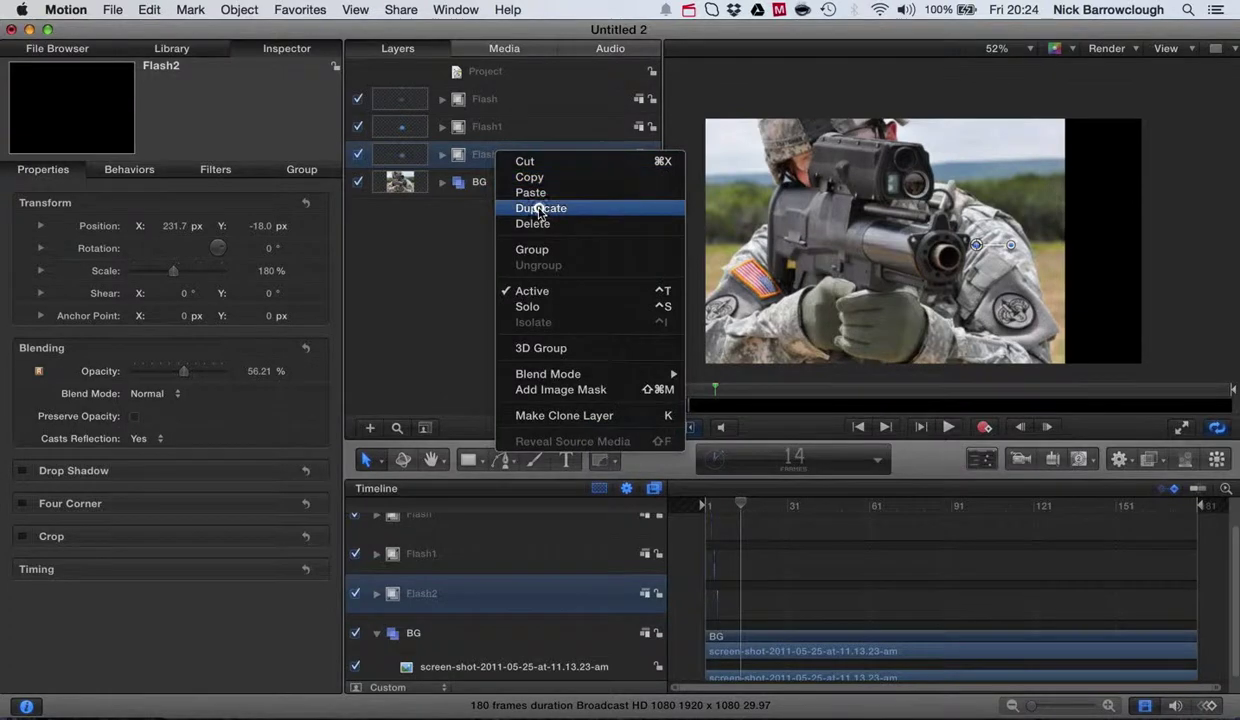
{"action": "left_click", "coordinate": [540, 208]}
{"action": "left_click_drag", "start_coordinate": [487, 158], "coordinate": [395, 198]}
Step: Rename the Flash2 copy layer to Flash3
{"action": "double_click", "coordinate": [500, 184]}
{"action": "key", "text": "BackSpace"}
{"action": "type", "text": "3"}
{"action": "key", "text": "End"}
{"action": "key", "text": "BackSpace"}
{"action": "key", "text": "BackSpace"}
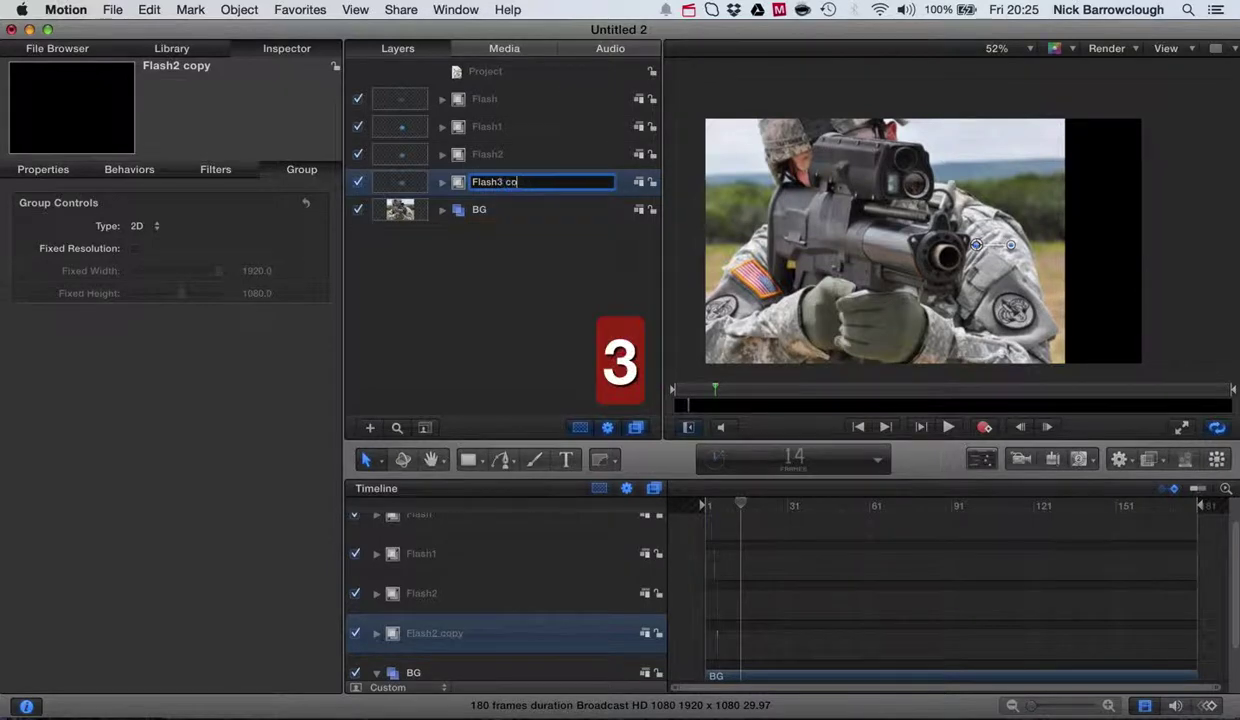
{"action": "key", "text": "Return"}
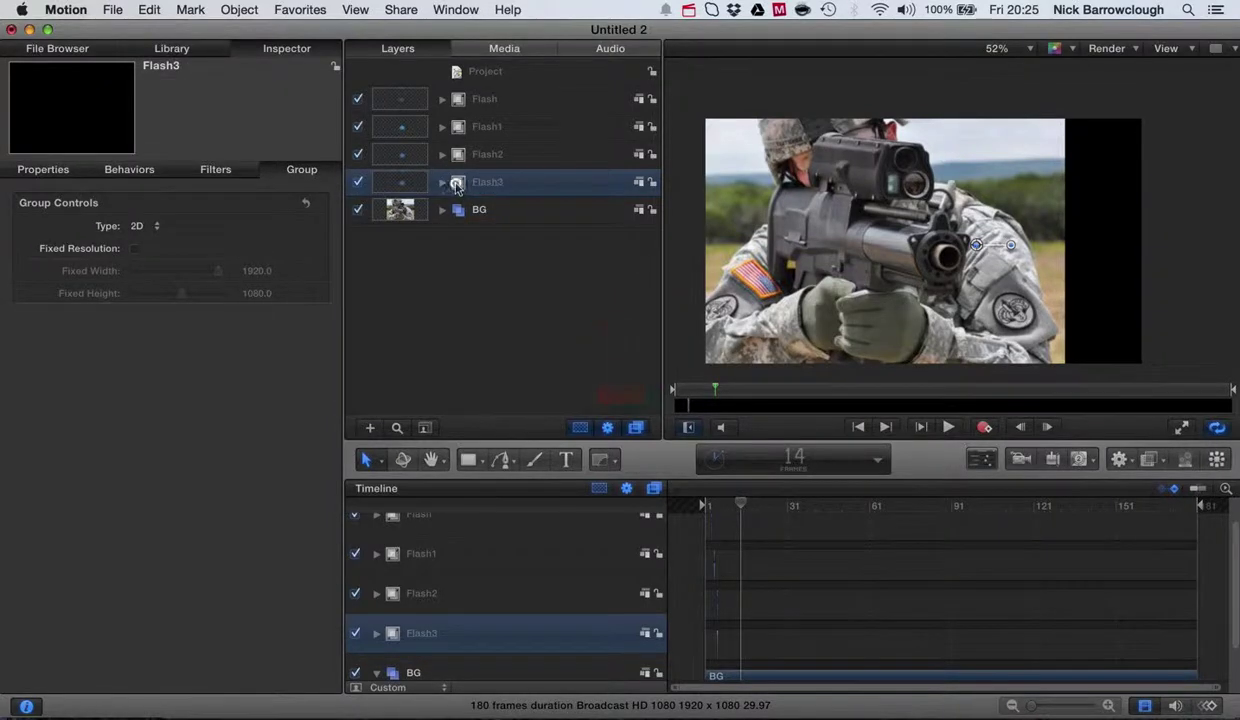
Step: Shift the Flash3 clip to start one frame after Flash2, viewing frames 1–26
{"action": "left_click", "coordinate": [1108, 706]}
{"action": "left_click_drag", "start_coordinate": [1108, 706], "coordinate": [1087, 706]}
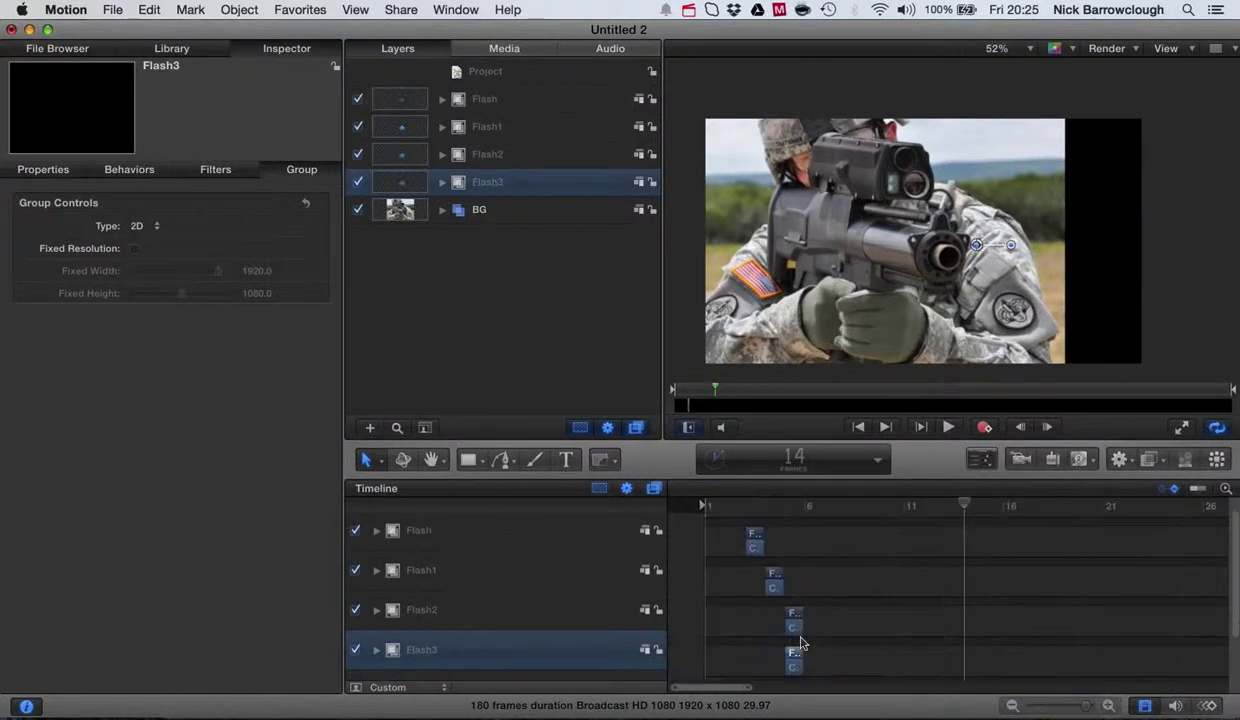
{"action": "left_click_drag", "start_coordinate": [792, 670], "coordinate": [814, 666]}
{"action": "left_click_drag", "start_coordinate": [971, 522], "coordinate": [813, 519]}
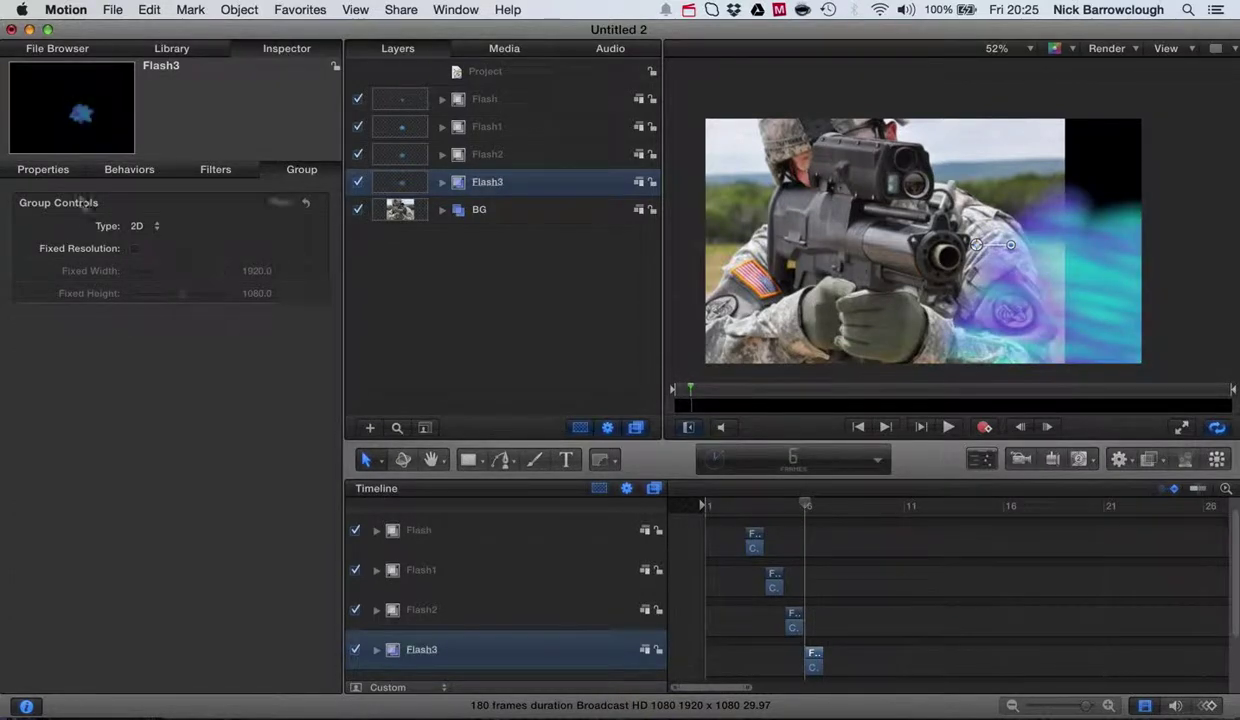
Step: Scale Flash3 up to 316% and fade it to 18.46% opacity
{"action": "left_click", "coordinate": [47, 172]}
{"action": "left_click_drag", "start_coordinate": [172, 271], "coordinate": [203, 272]}
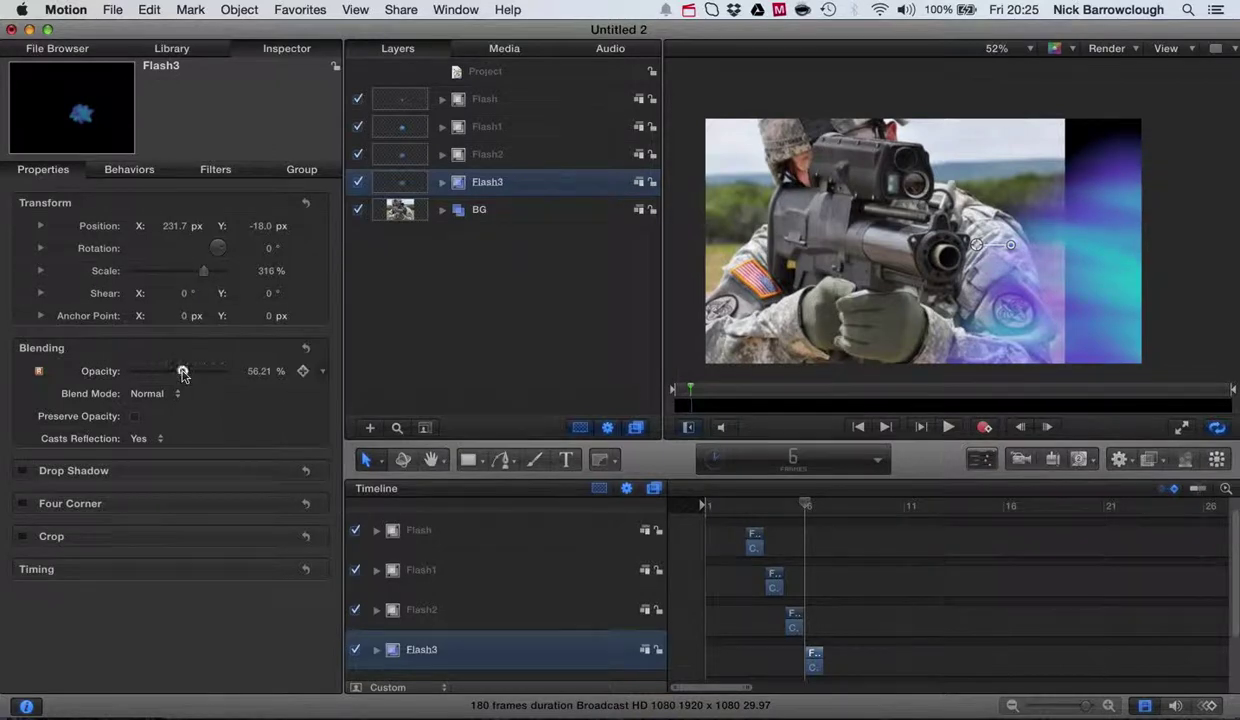
{"action": "left_click_drag", "start_coordinate": [182, 371], "coordinate": [151, 371]}
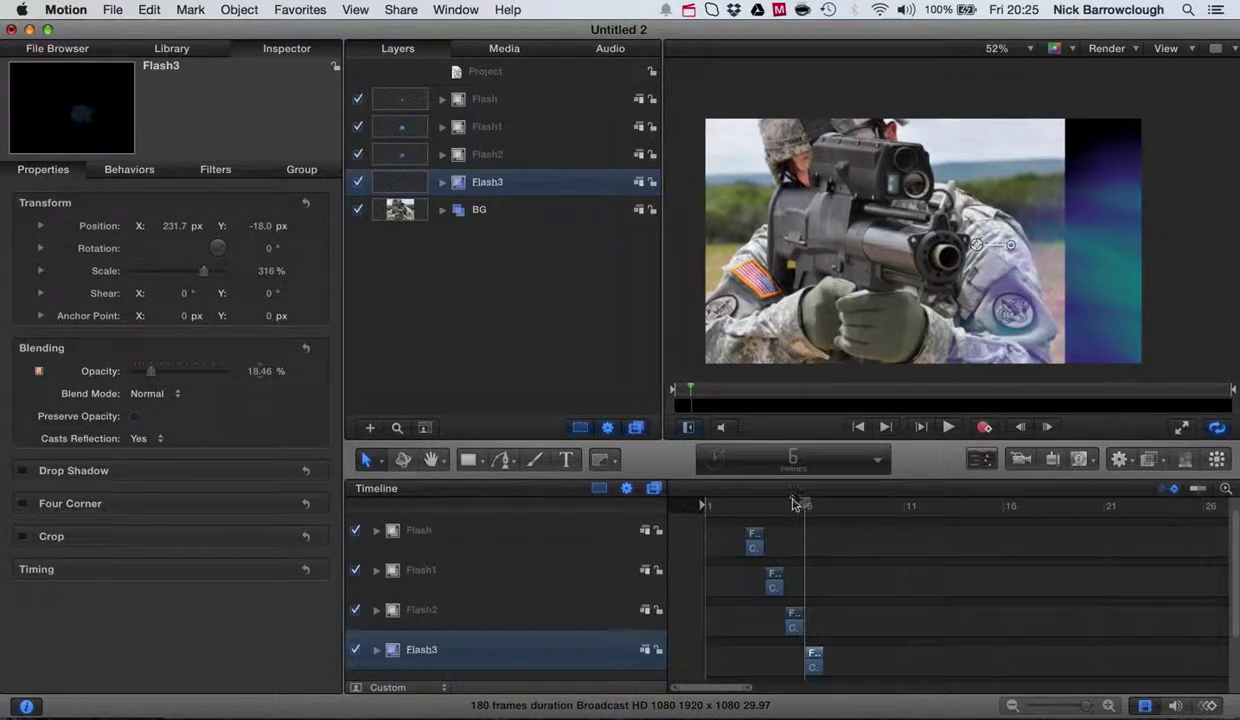
{"action": "left_click_drag", "start_coordinate": [797, 500], "coordinate": [612, 502]}
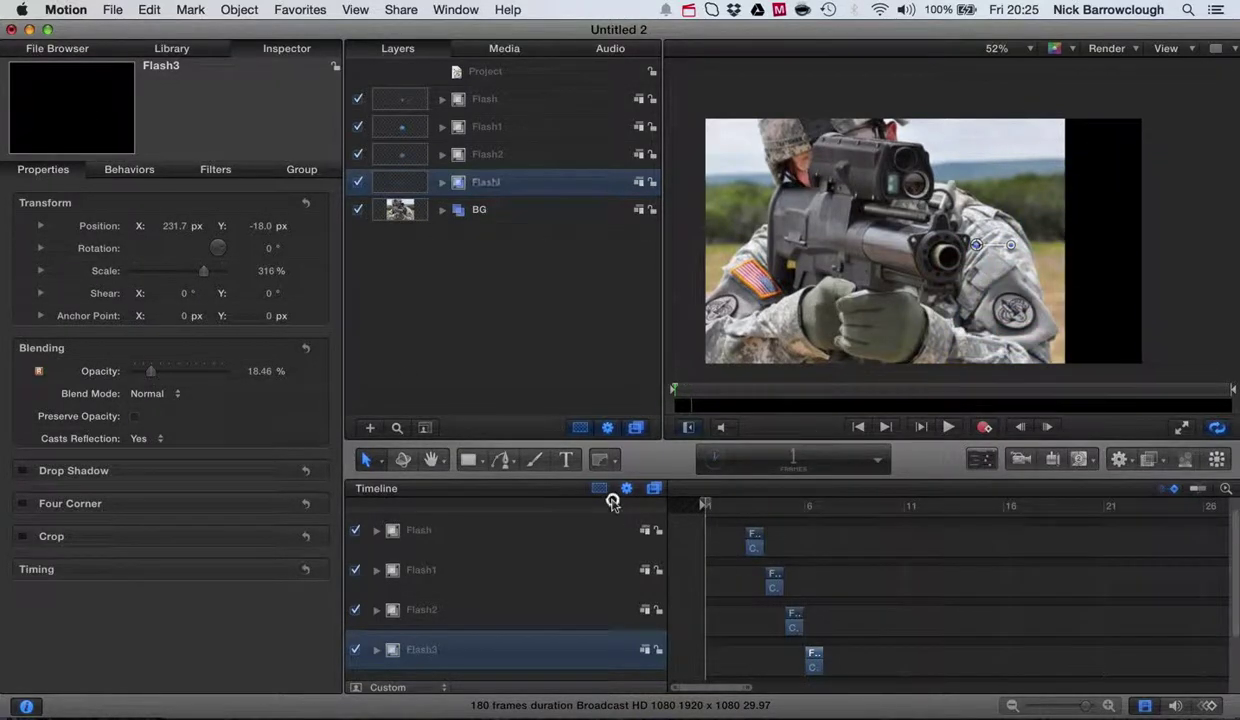
Step: Play the flash sequence and scrub through the frames to check the flashes
{"action": "left_click", "coordinate": [948, 426]}
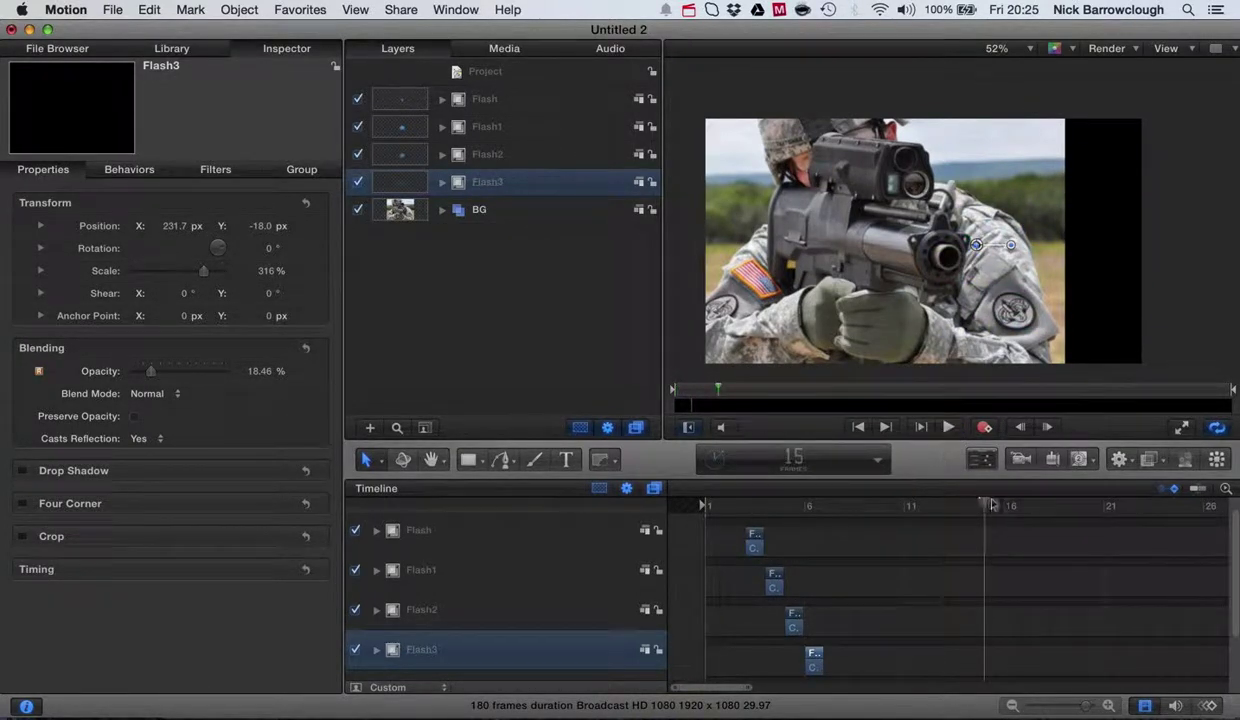
{"action": "key", "text": "space"}
{"action": "left_click_drag", "start_coordinate": [740, 506], "coordinate": [581, 490]}
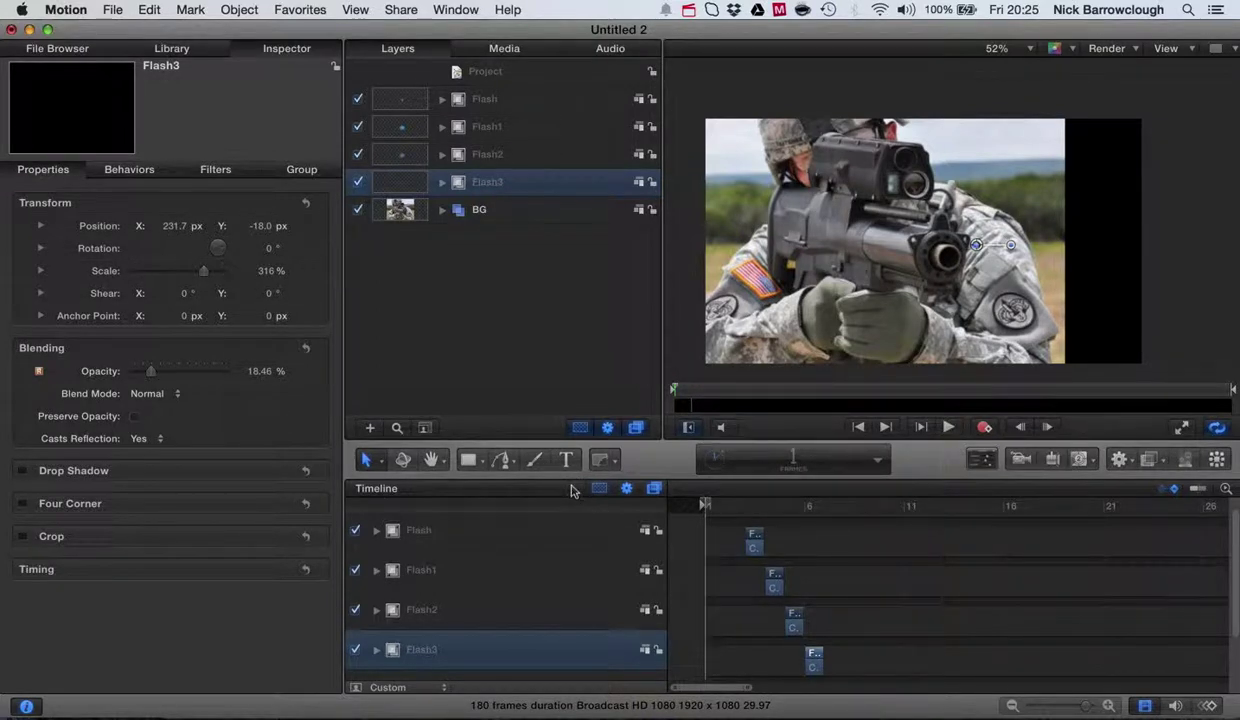
{"action": "left_click", "coordinate": [948, 426]}
{"action": "left_click", "coordinate": [948, 426]}
{"action": "left_click_drag", "start_coordinate": [866, 503], "coordinate": [695, 496]}
{"action": "left_click", "coordinate": [917, 712]}
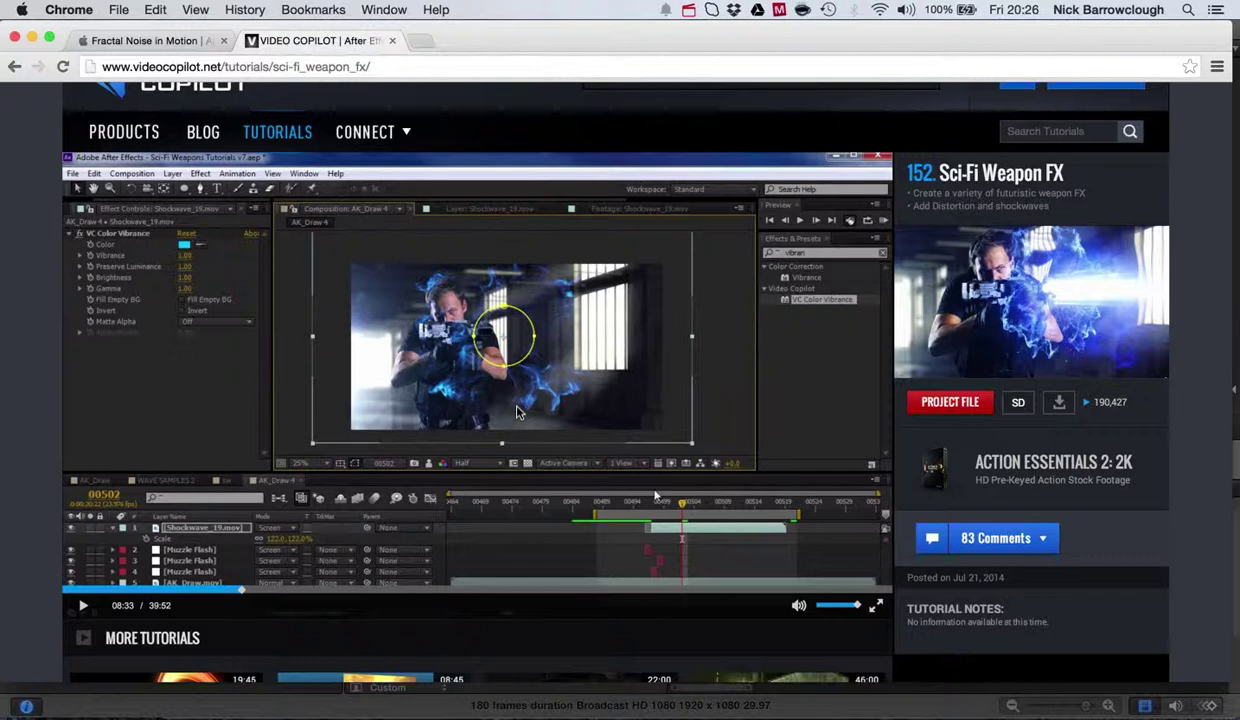
{"action": "left_click", "coordinate": [966, 706]}
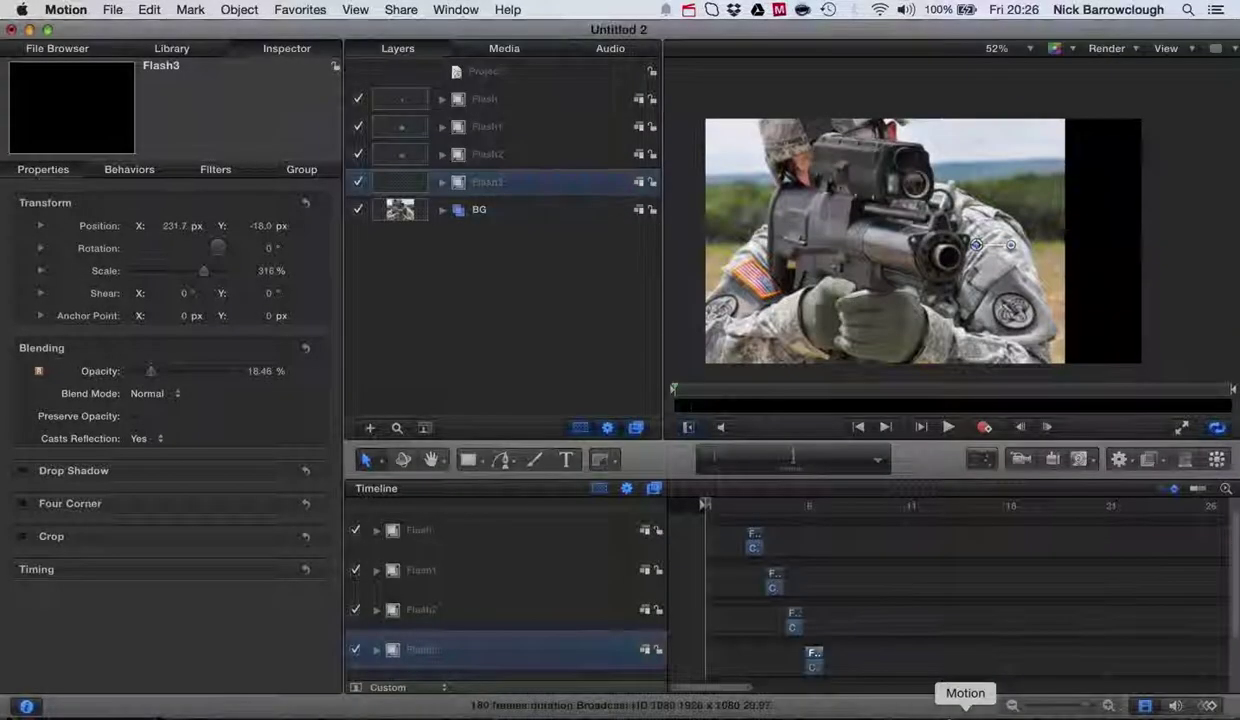
{"action": "left_click", "coordinate": [948, 430]}
{"action": "key", "text": "space"}
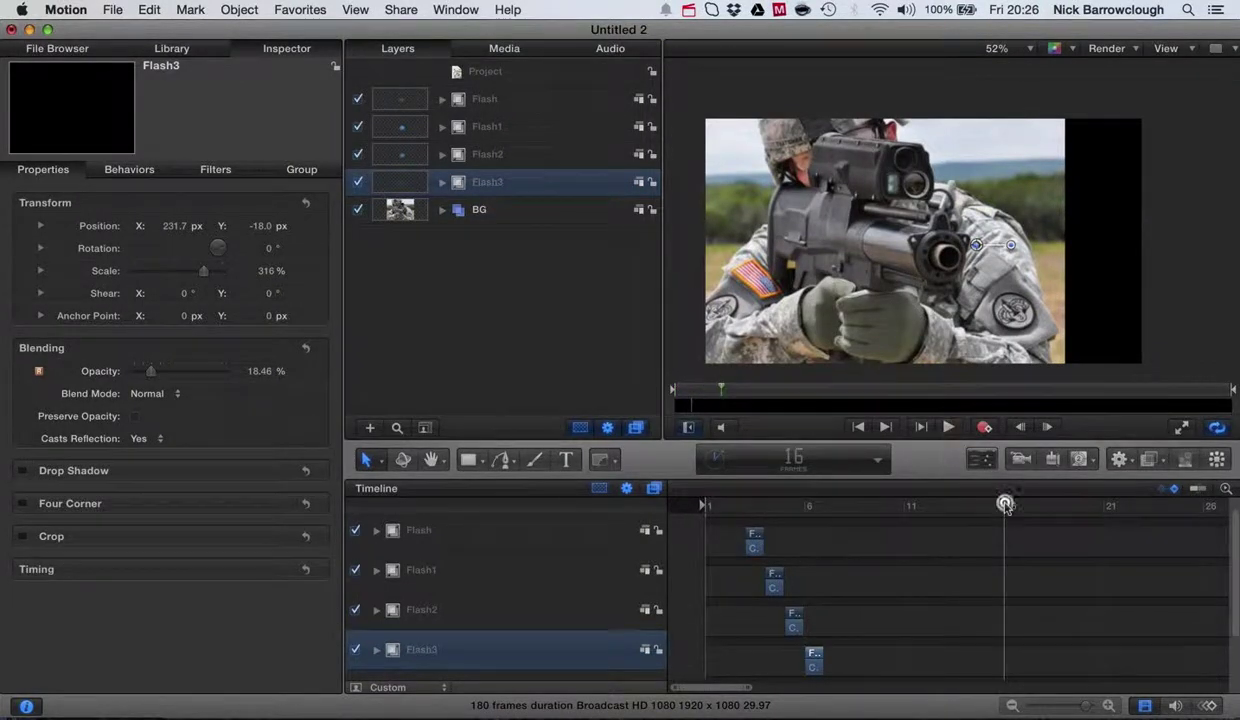
{"action": "left_click_drag", "start_coordinate": [1005, 503], "coordinate": [650, 511]}
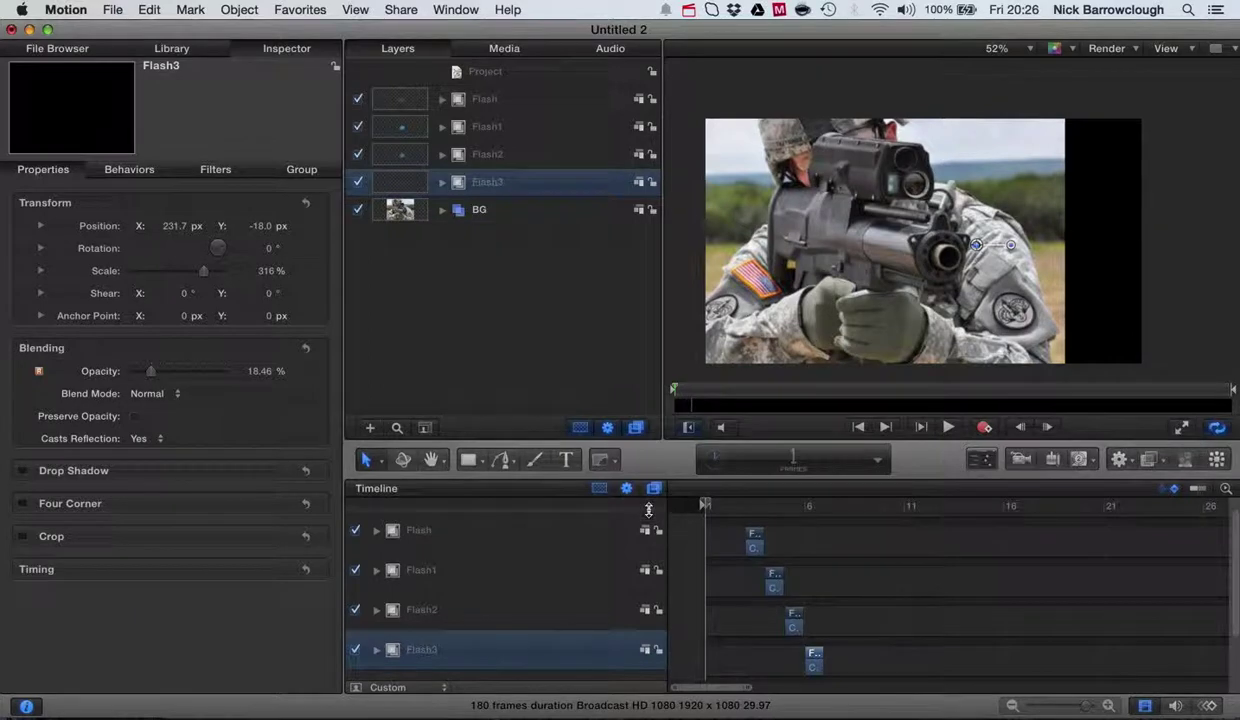